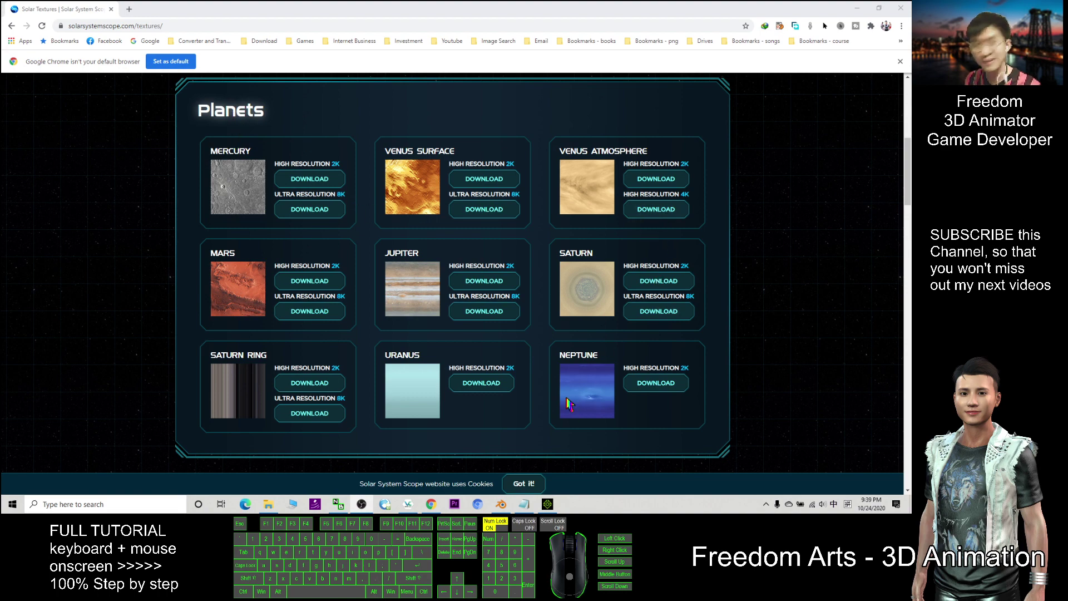
{"action": "left_click", "coordinate": [500, 503]}
{"action": "left_click", "coordinate": [547, 504]}
{"action": "left_click", "coordinate": [811, 54]}
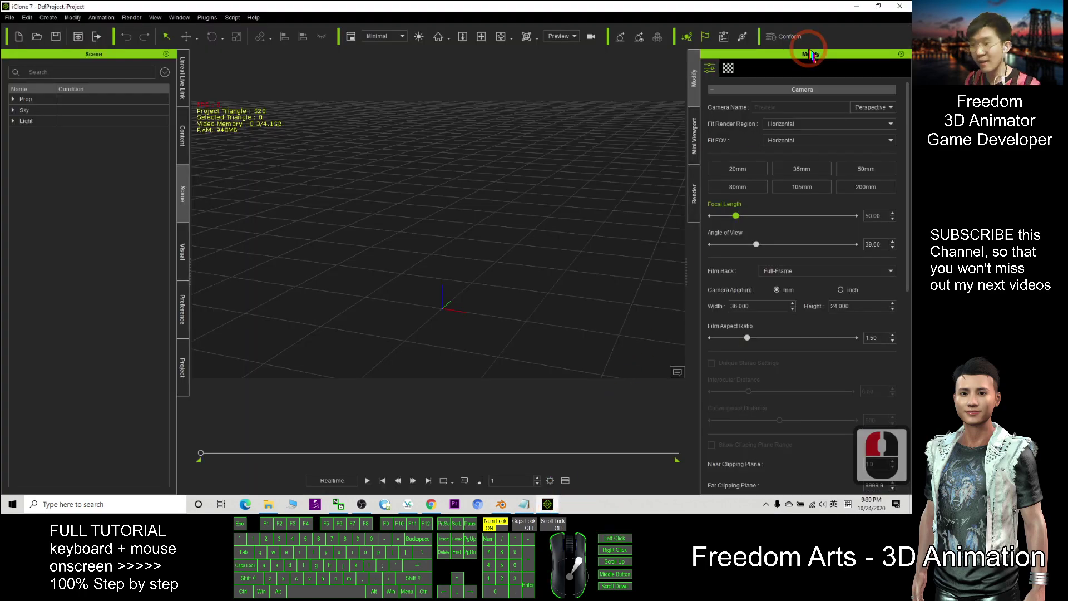
{"action": "left_click", "coordinate": [857, 6]}
{"action": "left_click", "coordinate": [857, 6]}
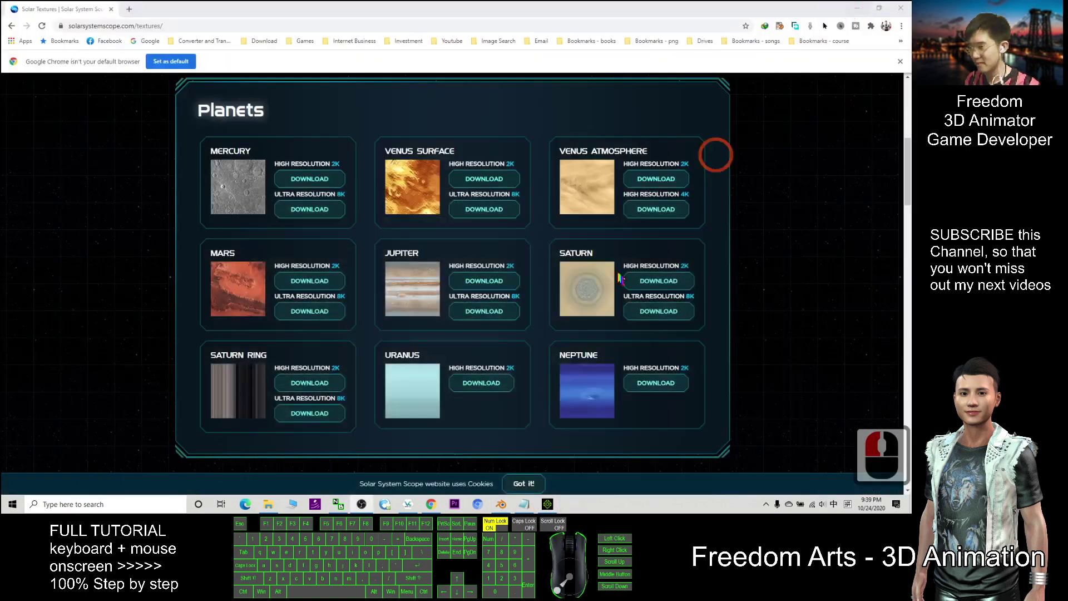
Open notes.txt in Notepad, look up the solarsystemscope.com textures link, and return to its page in Chrome
{"action": "left_click", "coordinate": [524, 504]}
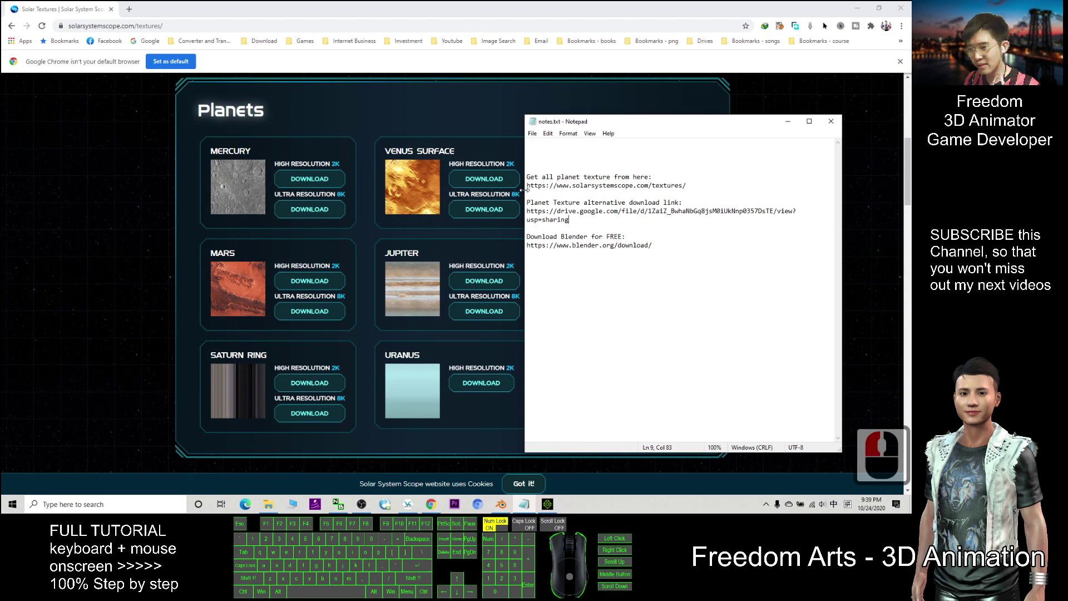
{"action": "left_click_drag", "start_coordinate": [526, 187], "coordinate": [636, 181]}
{"action": "left_click", "coordinate": [576, 185]}
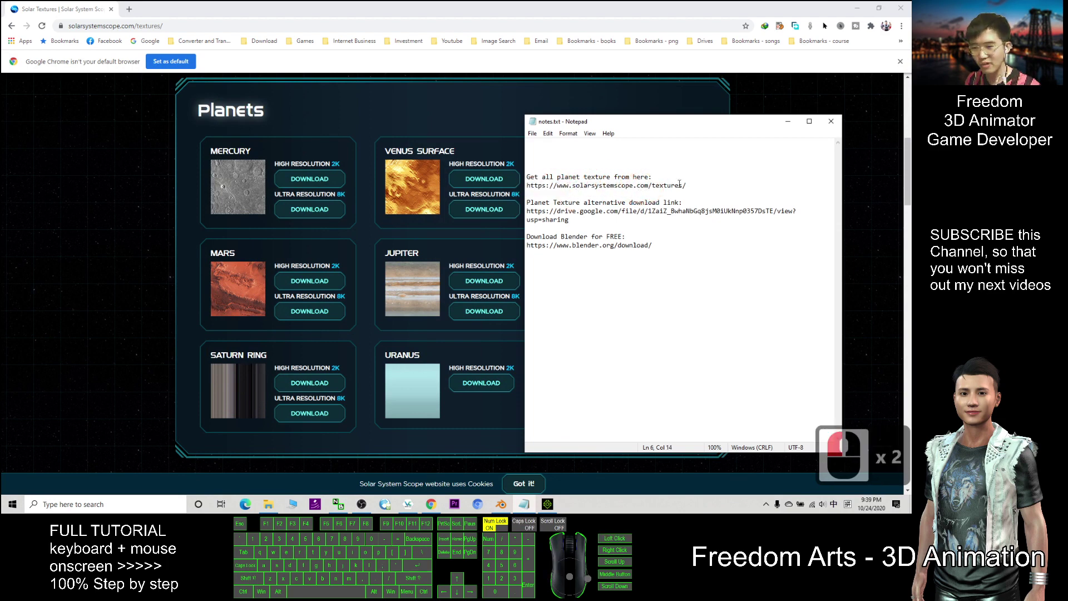
{"action": "left_click", "coordinate": [549, 185]}
{"action": "left_click", "coordinate": [171, 9]}
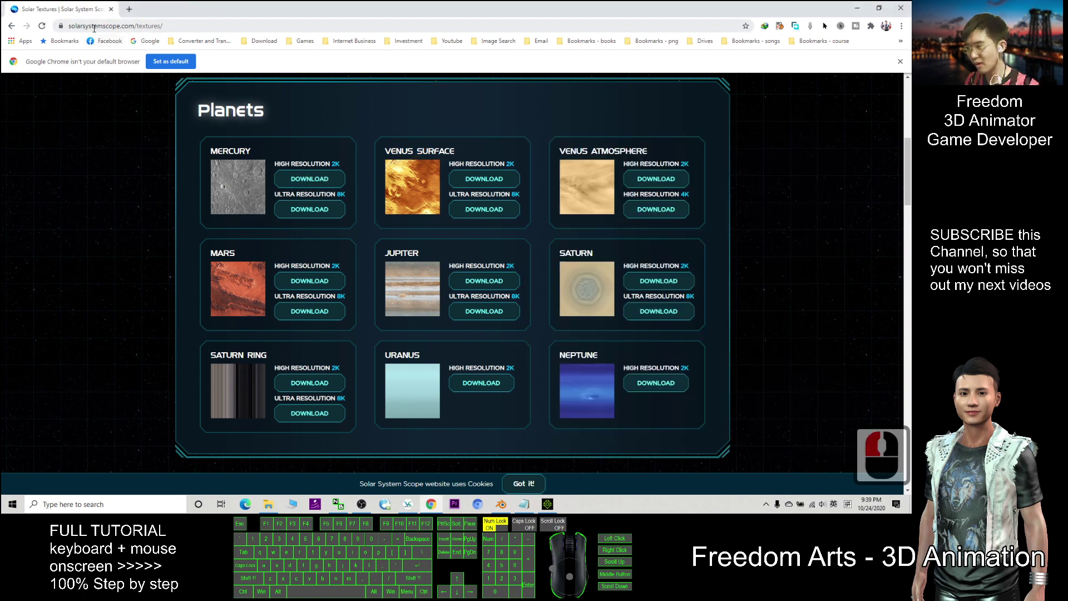
Look over the Solar Textures page and view the 2K Venus Surface texture at full size in its own tab
{"action": "scroll", "coordinate": [557, 262], "scroll_direction": "down", "scroll_amount": 11}
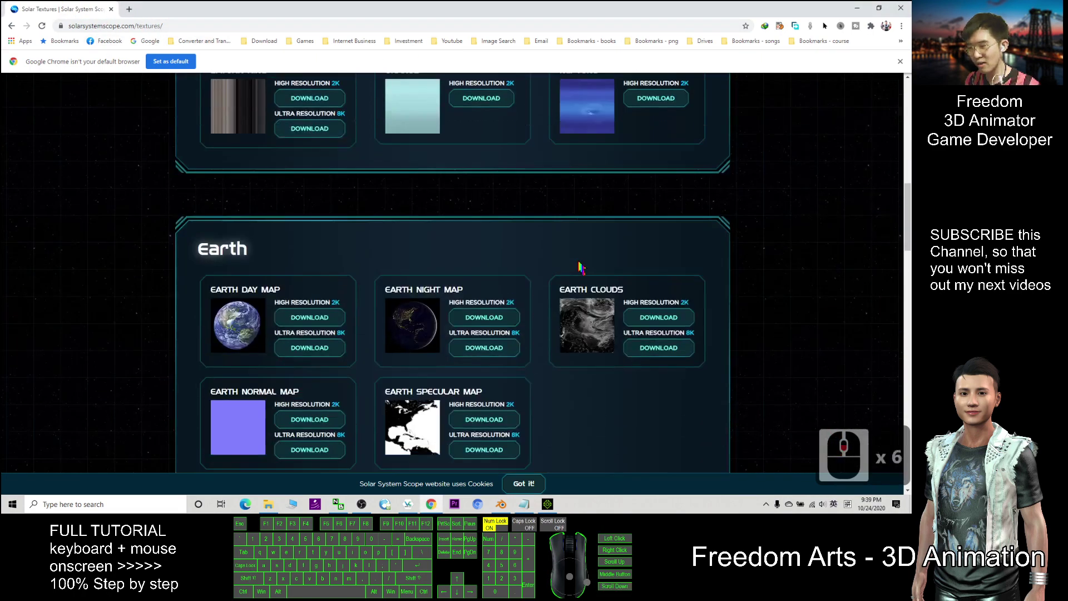
{"action": "scroll", "coordinate": [587, 270], "scroll_direction": "up", "scroll_amount": 19}
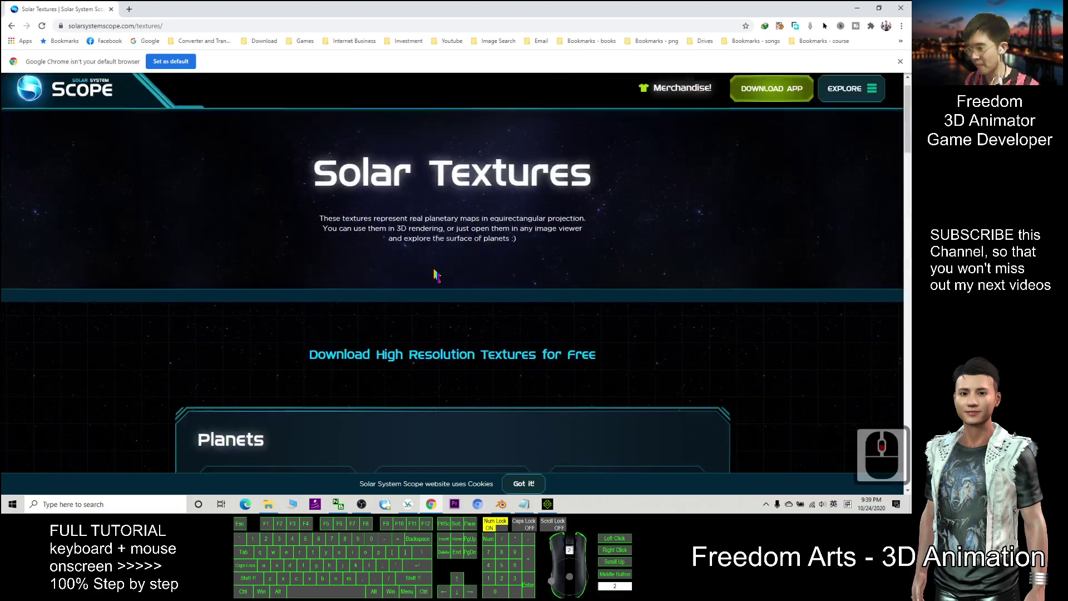
{"action": "scroll", "coordinate": [387, 185], "scroll_direction": "down", "scroll_amount": 8}
{"action": "scroll", "coordinate": [387, 185], "scroll_direction": "up", "scroll_amount": 2}
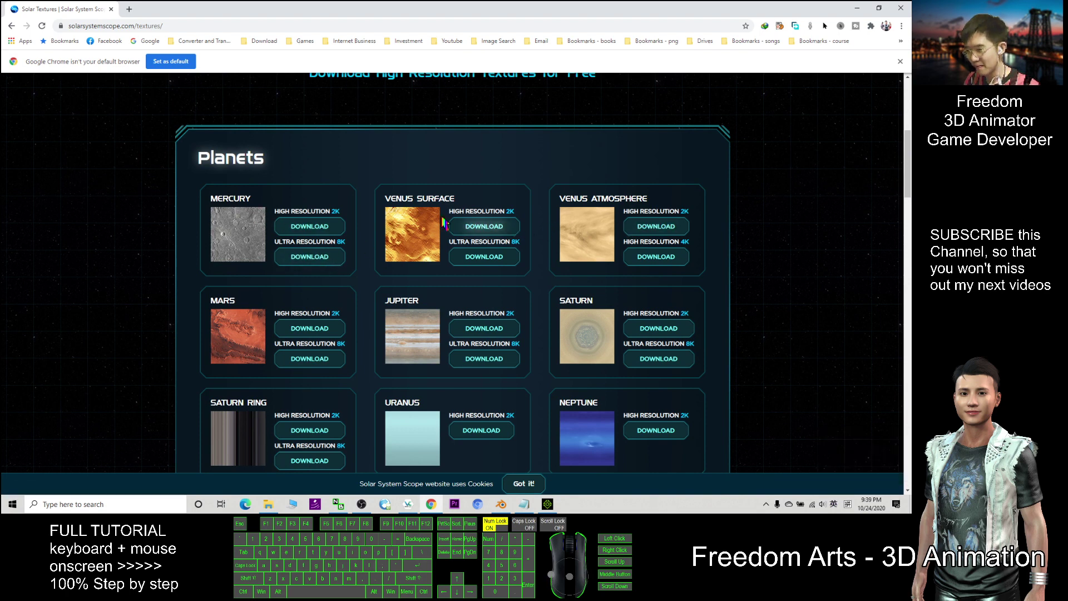
{"action": "left_click", "coordinate": [479, 227]}
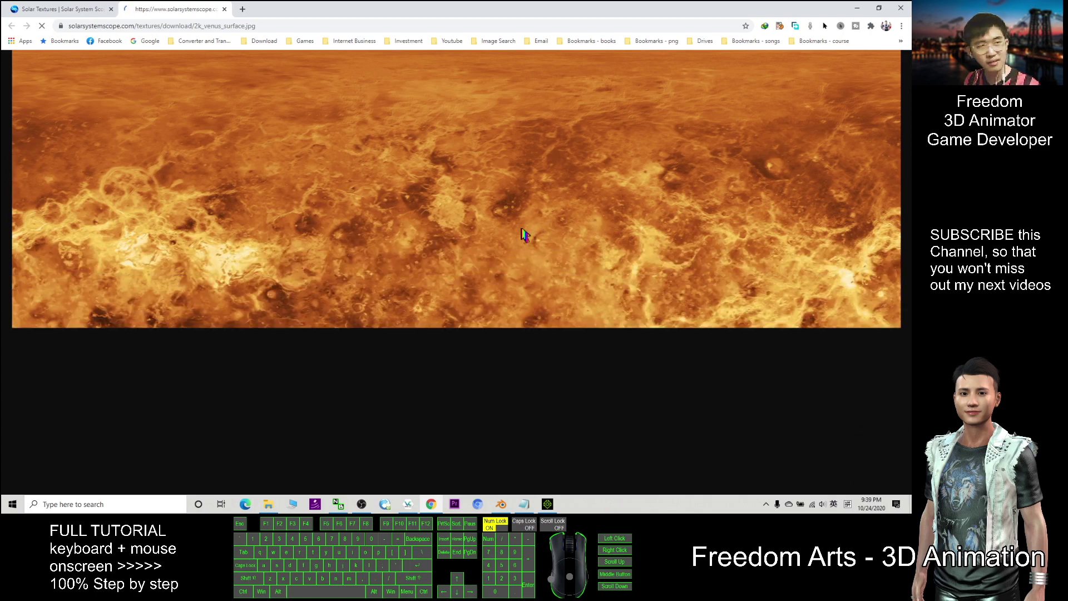
{"action": "left_click", "coordinate": [99, 9]}
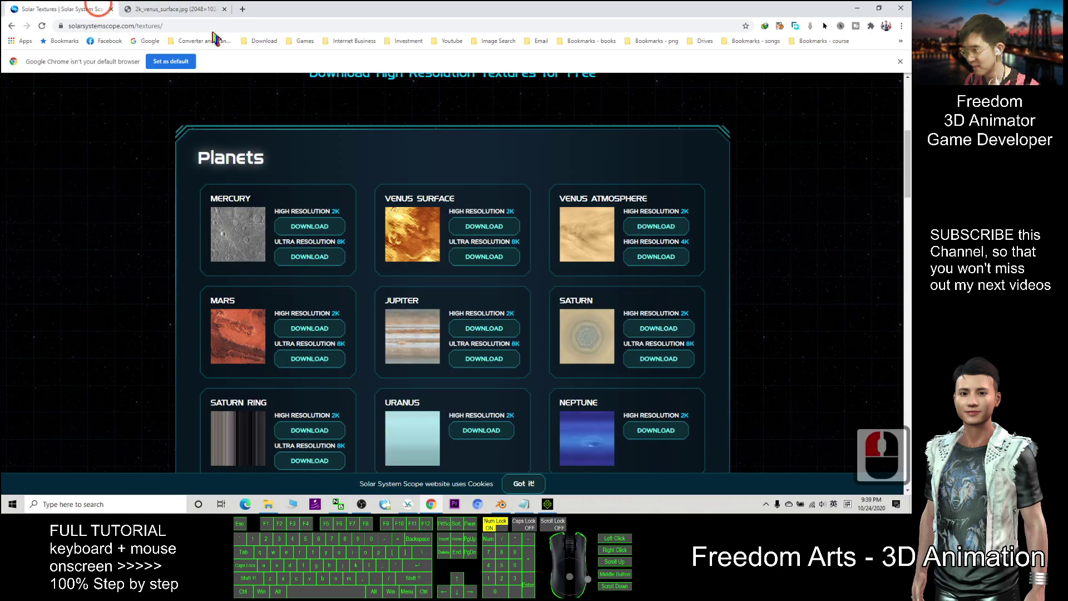
{"action": "left_click", "coordinate": [494, 259]}
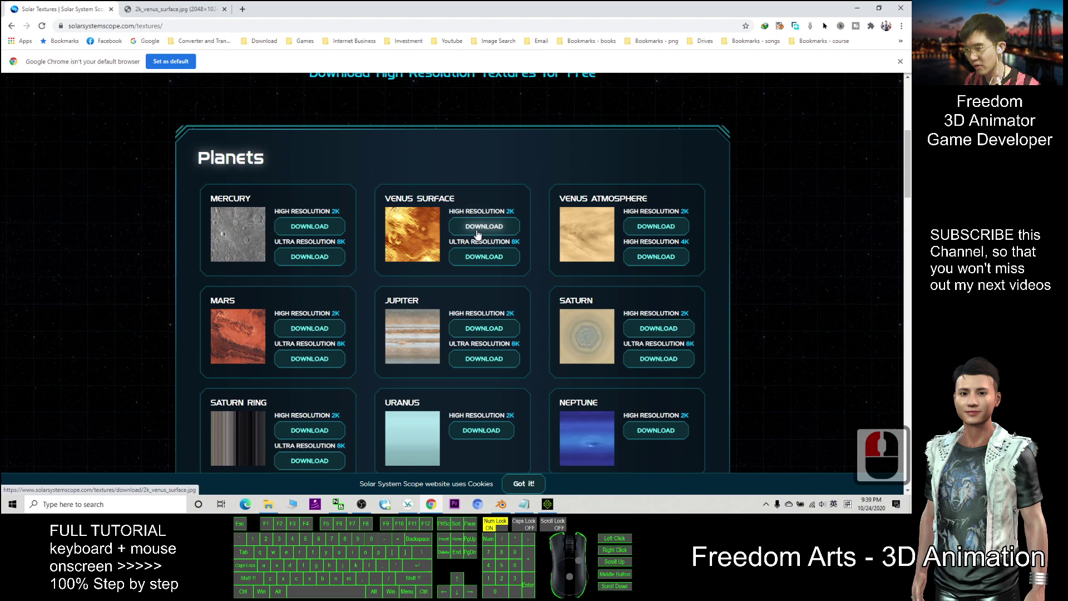
{"action": "left_click", "coordinate": [174, 8]}
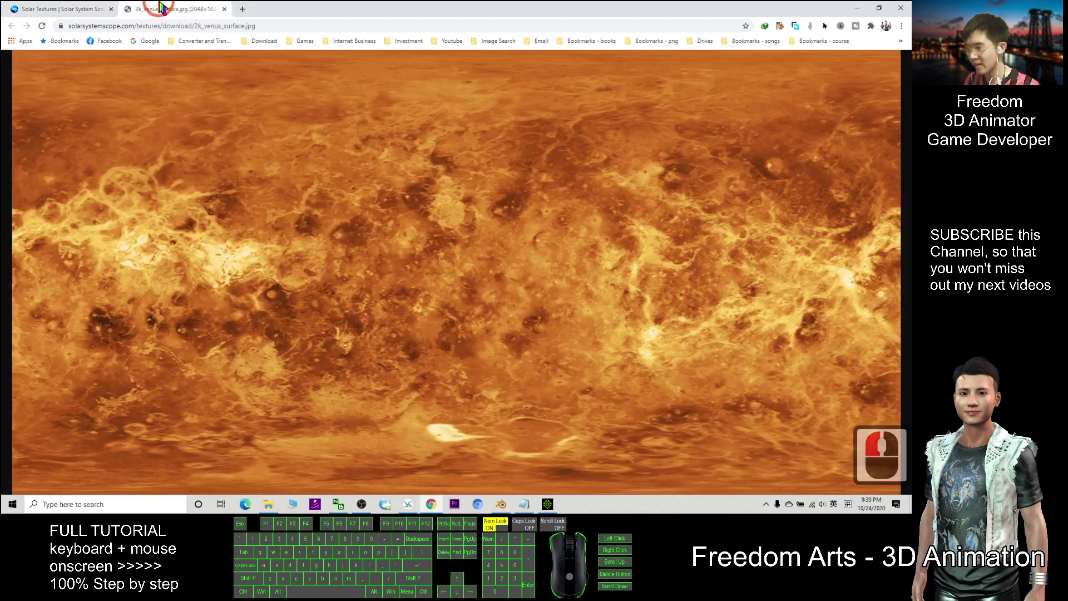
{"action": "right_click", "coordinate": [428, 245]}
{"action": "left_click", "coordinate": [480, 268]}
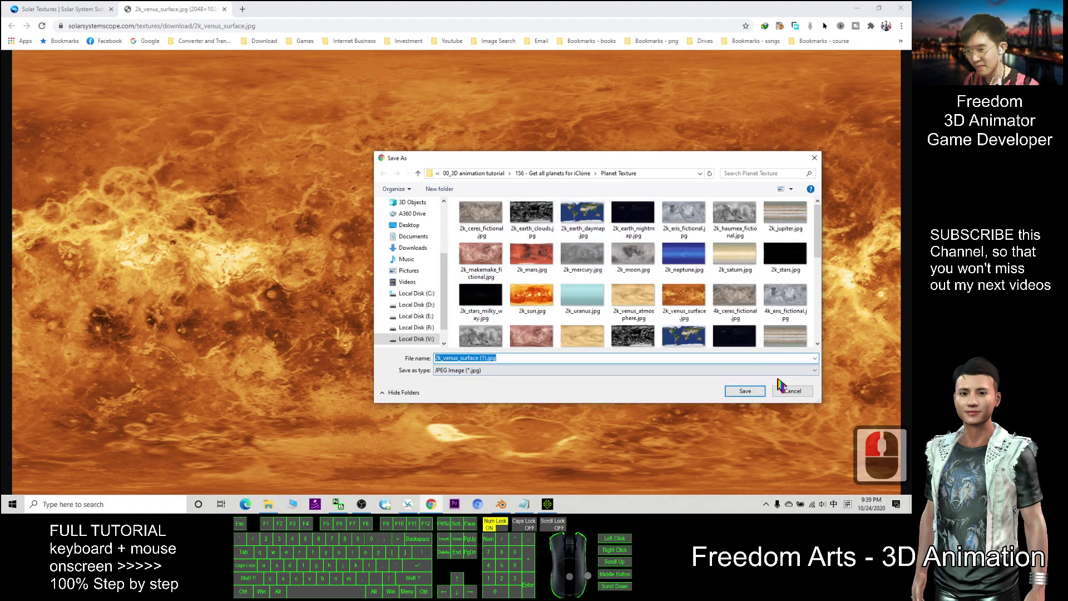
{"action": "left_click", "coordinate": [881, 383]}
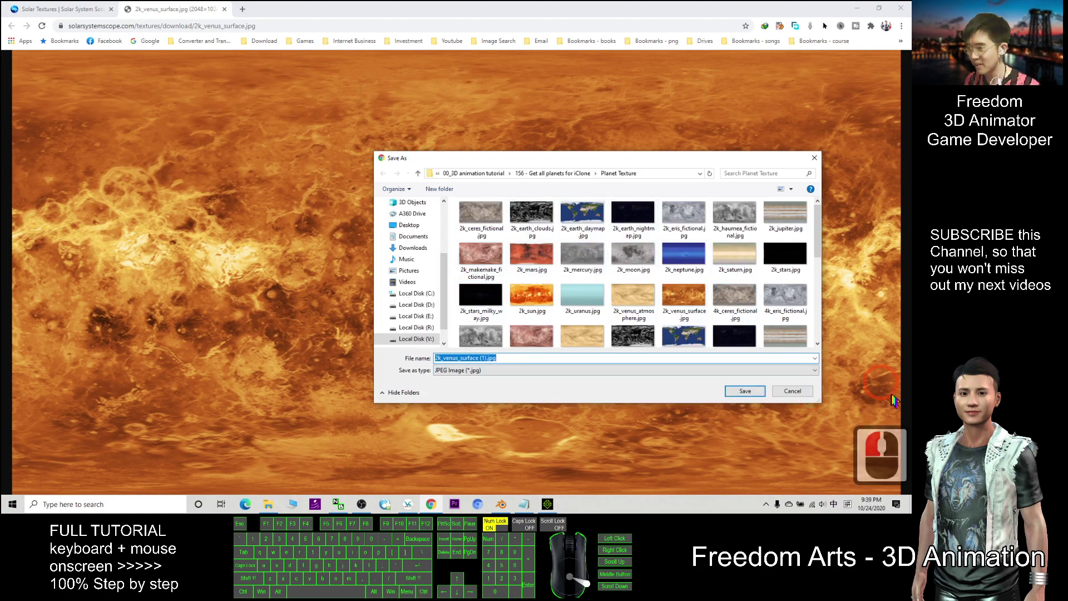
{"action": "left_click", "coordinate": [792, 391]}
Return to the Solar Textures page and look through its Fictional and Sun, Moon and Stars sections
{"action": "left_click", "coordinate": [56, 9]}
{"action": "scroll", "coordinate": [508, 282], "scroll_direction": "down", "scroll_amount": 9}
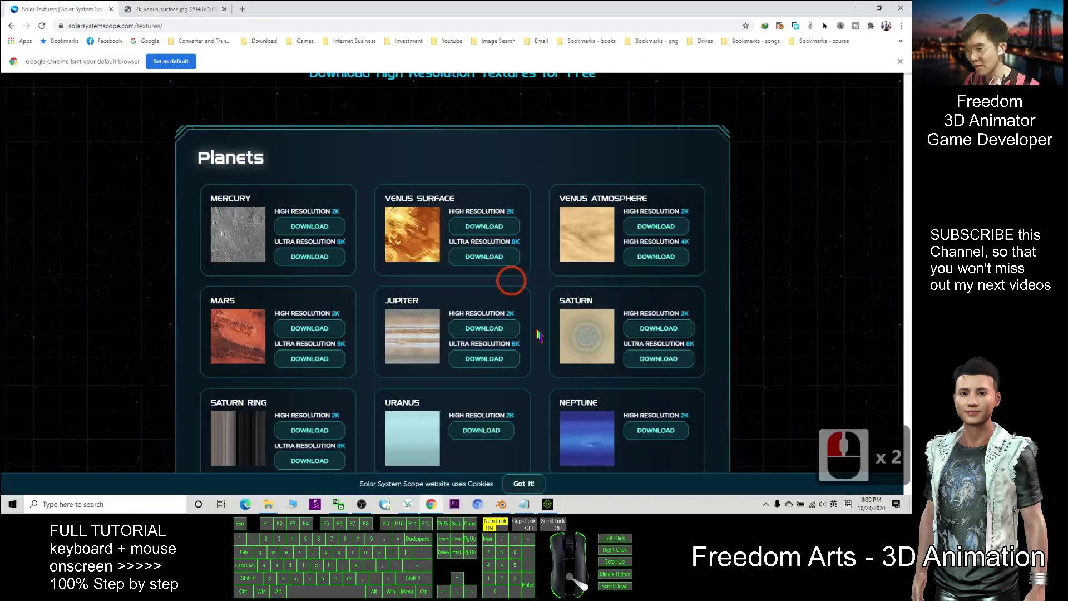
{"action": "scroll", "coordinate": [488, 303], "scroll_direction": "down", "scroll_amount": 16}
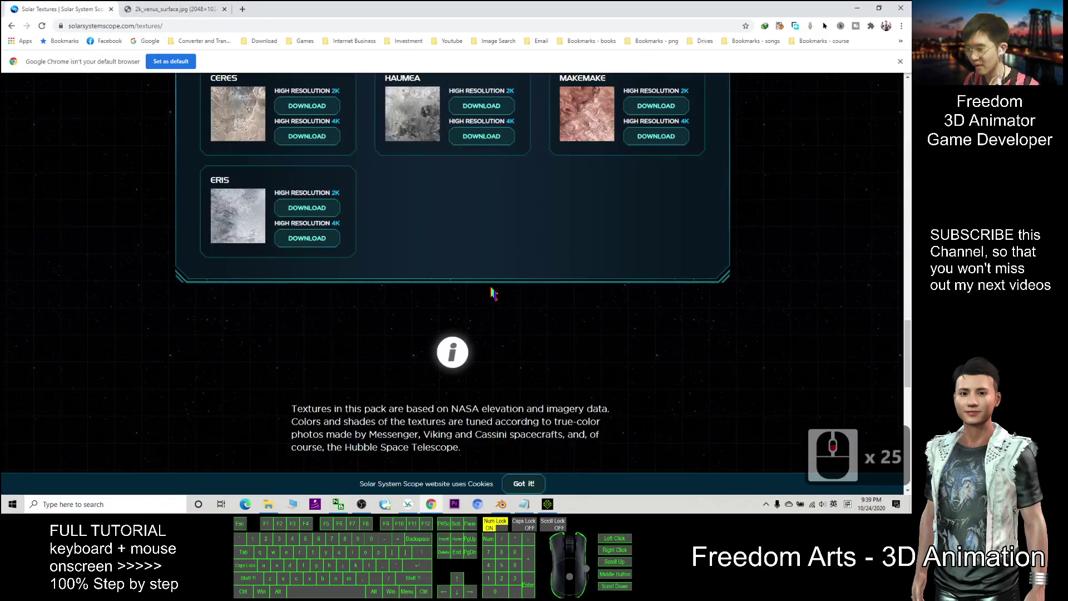
{"action": "scroll", "coordinate": [562, 298], "scroll_direction": "up", "scroll_amount": 9}
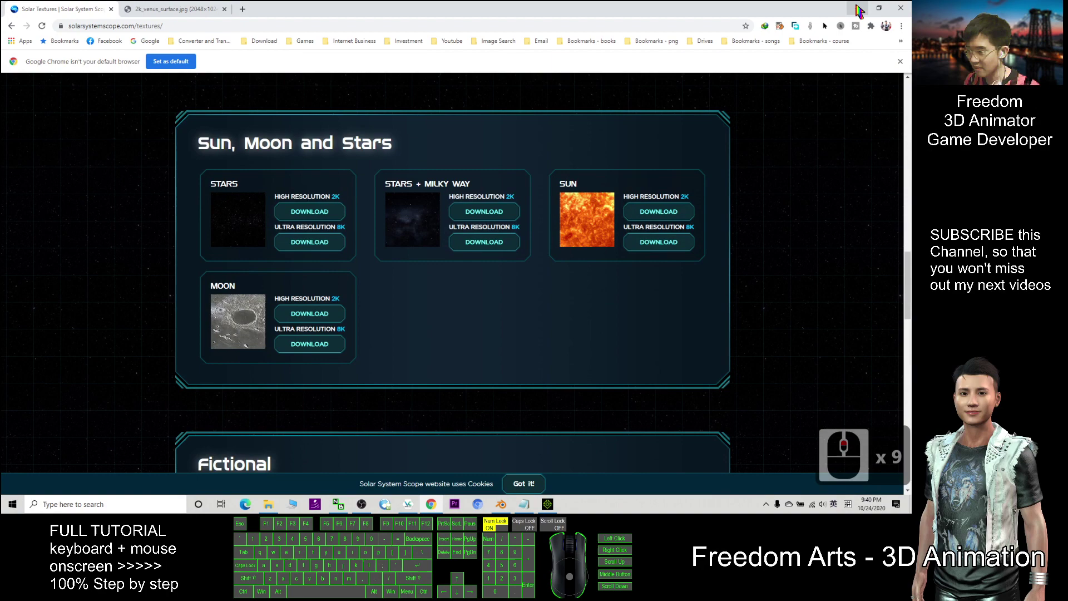
Minimize the browser, open the Planet Texture folder on the desktop, and select all its texture files
{"action": "left_click", "coordinate": [856, 9]}
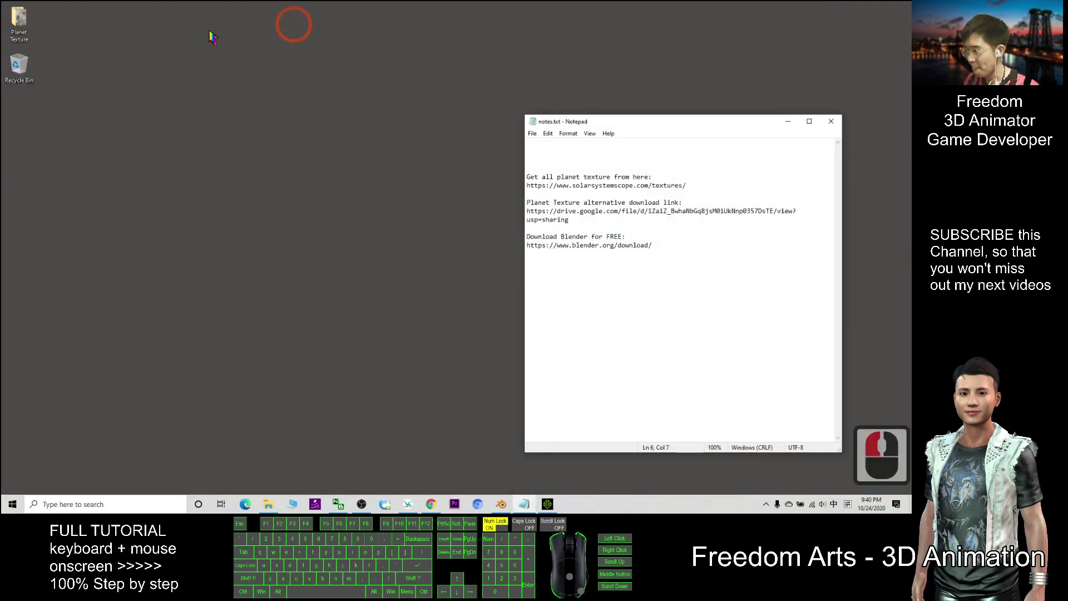
{"action": "left_click", "coordinate": [20, 23]}
{"action": "double_click", "coordinate": [26, 22]}
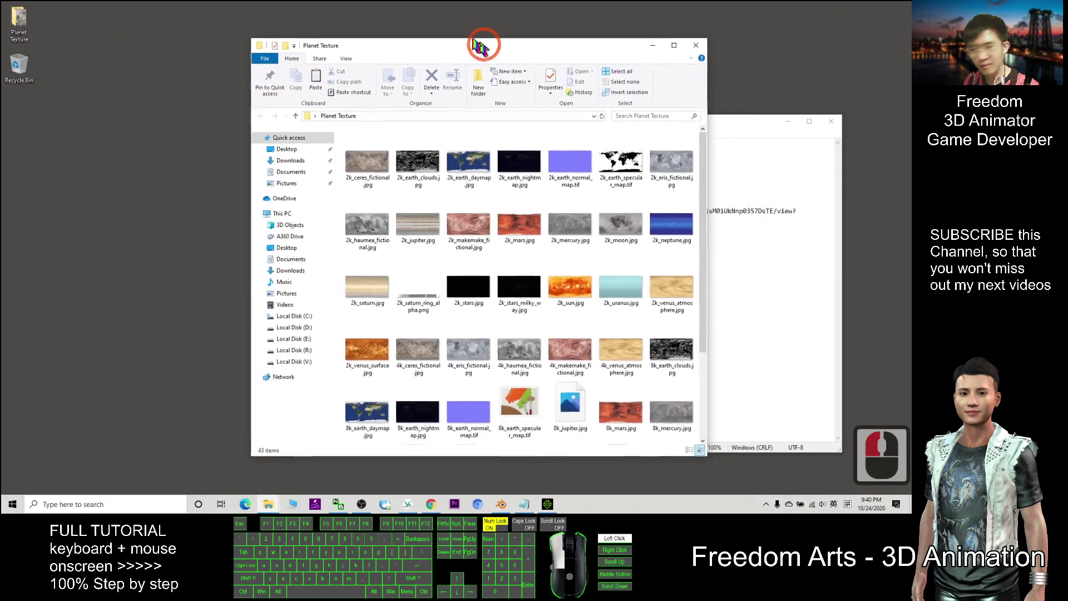
{"action": "left_click_drag", "start_coordinate": [484, 42], "coordinate": [280, 38]}
{"action": "scroll", "coordinate": [289, 249], "scroll_direction": "down", "scroll_amount": 6}
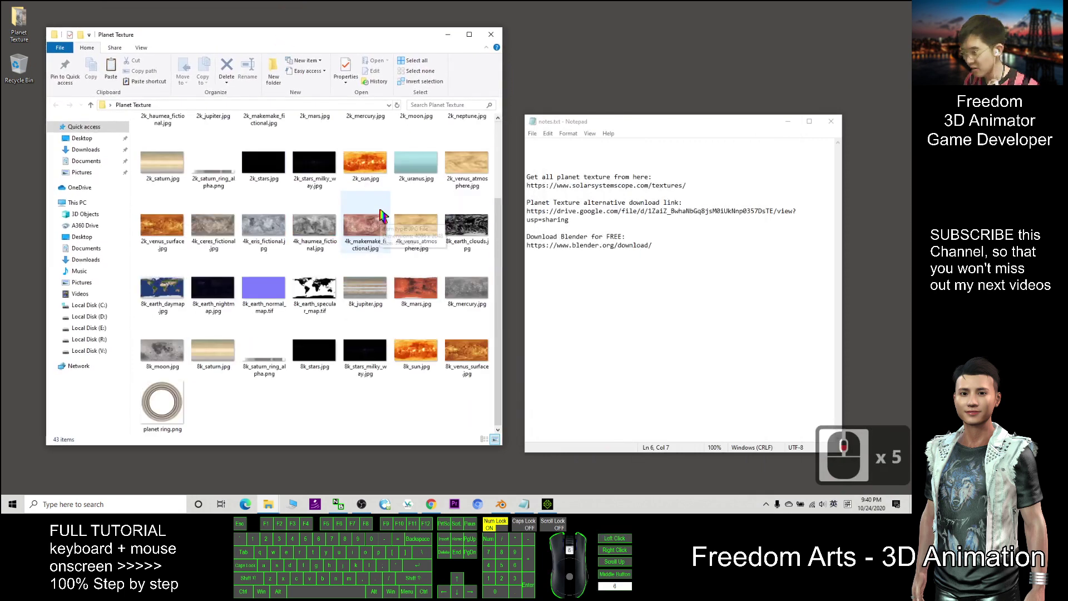
{"action": "left_click_drag", "start_coordinate": [466, 422], "coordinate": [150, 102]}
Highlight the alternative Google Drive download link for the planet textures in the notes
{"action": "left_click", "coordinate": [573, 232]}
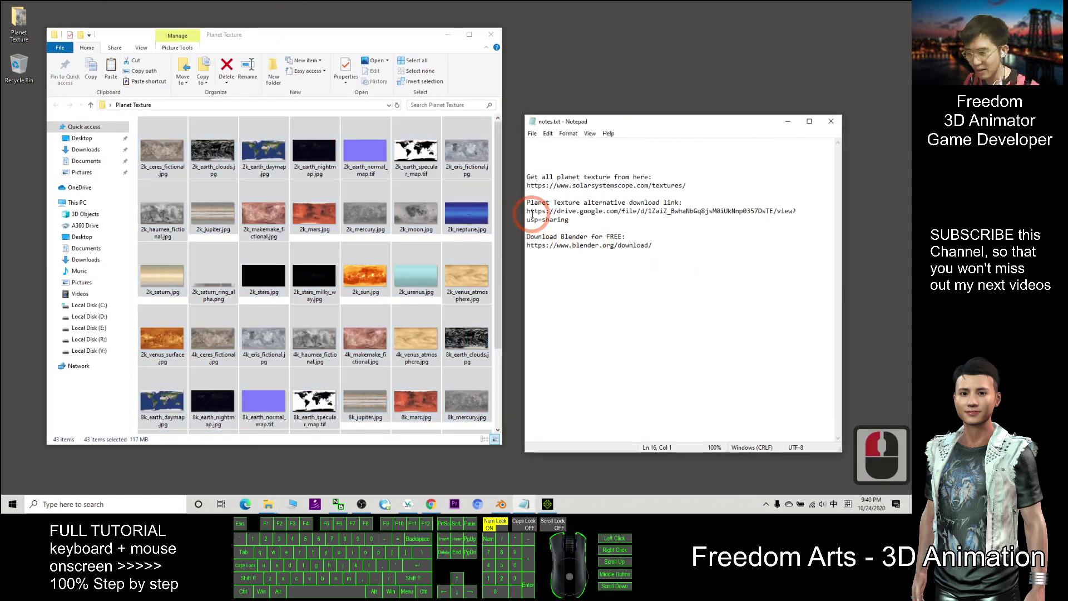
{"action": "left_click_drag", "start_coordinate": [527, 211], "coordinate": [577, 221]}
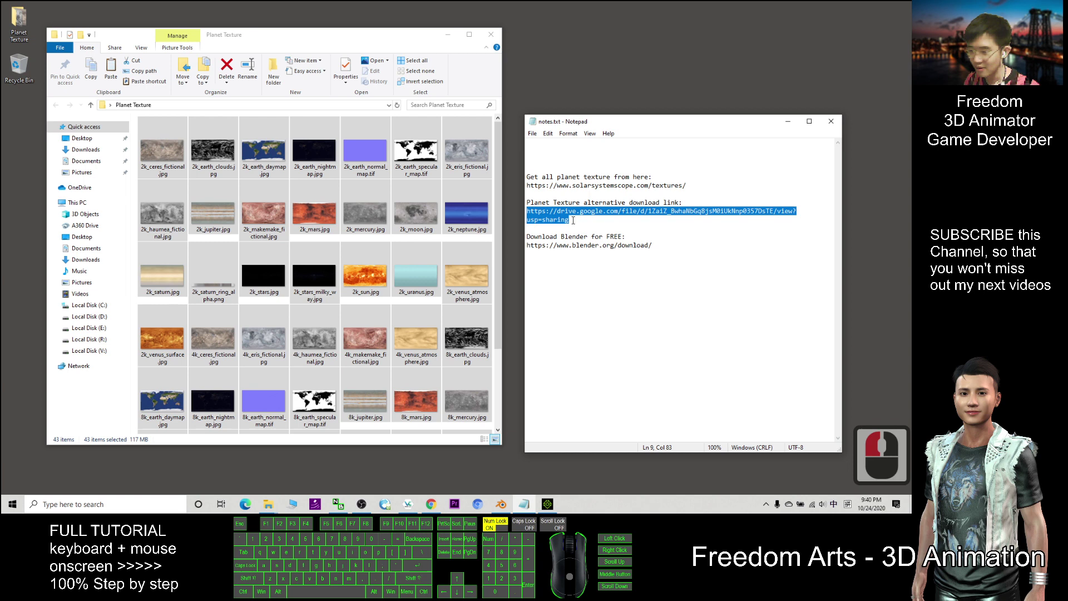
{"action": "left_click", "coordinate": [574, 221]}
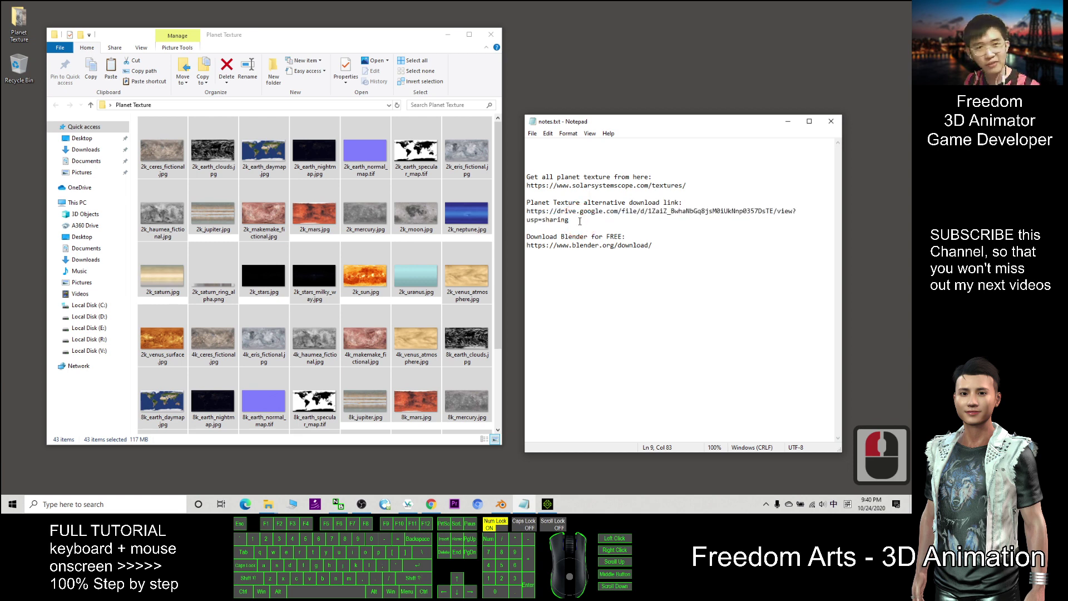
{"action": "mouse_move", "coordinate": [579, 221]}
{"action": "left_mouse_down"}
{"action": "mouse_move", "coordinate": [526, 209]}
{"action": "mouse_move", "coordinate": [571, 220]}
{"action": "left_mouse_up"}
{"action": "left_click", "coordinate": [568, 218]}
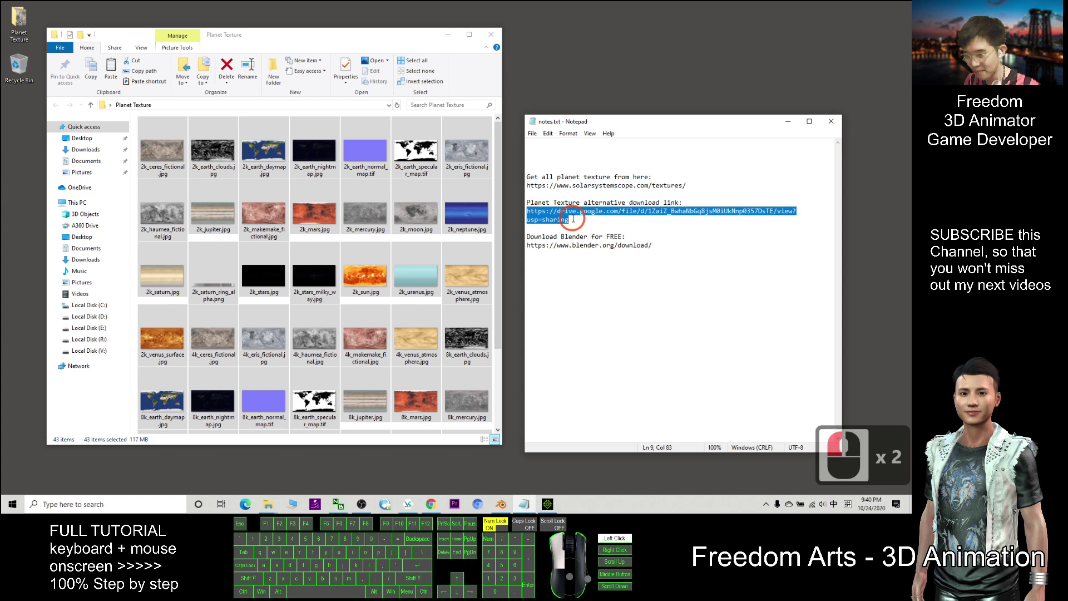
Close and reopen the Planet Texture folder, and return to the Blender download entry in the notes
{"action": "left_click", "coordinate": [327, 205]}
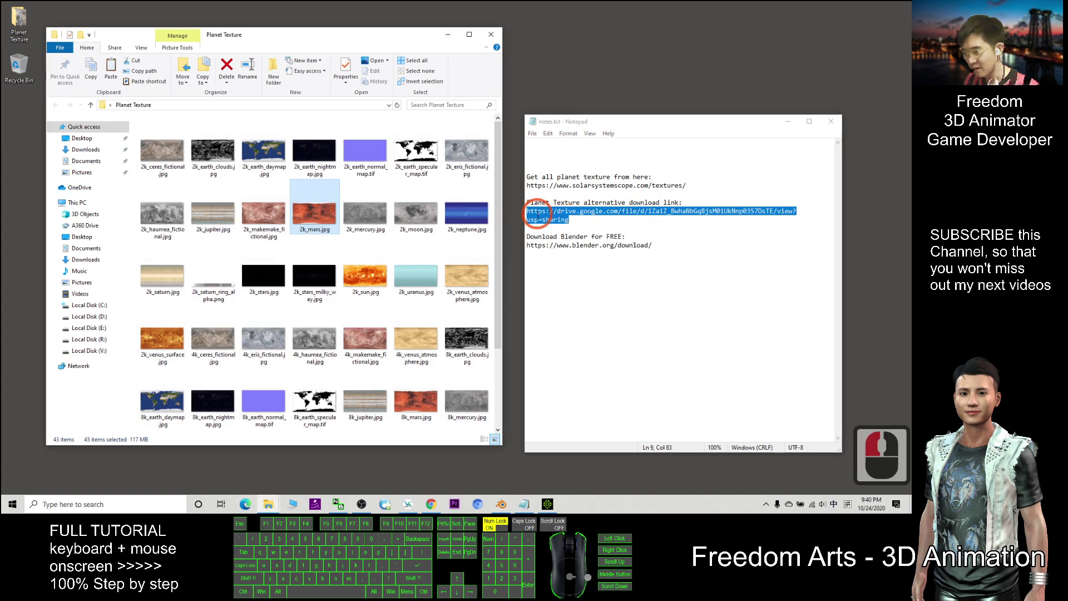
{"action": "left_click", "coordinate": [491, 35]}
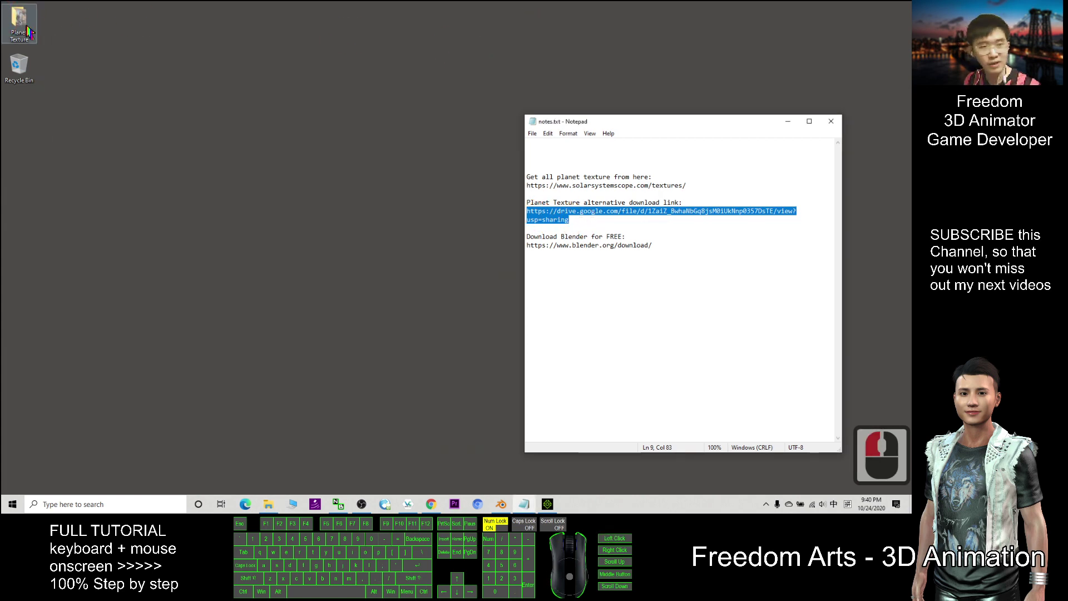
{"action": "double_click", "coordinate": [23, 21]}
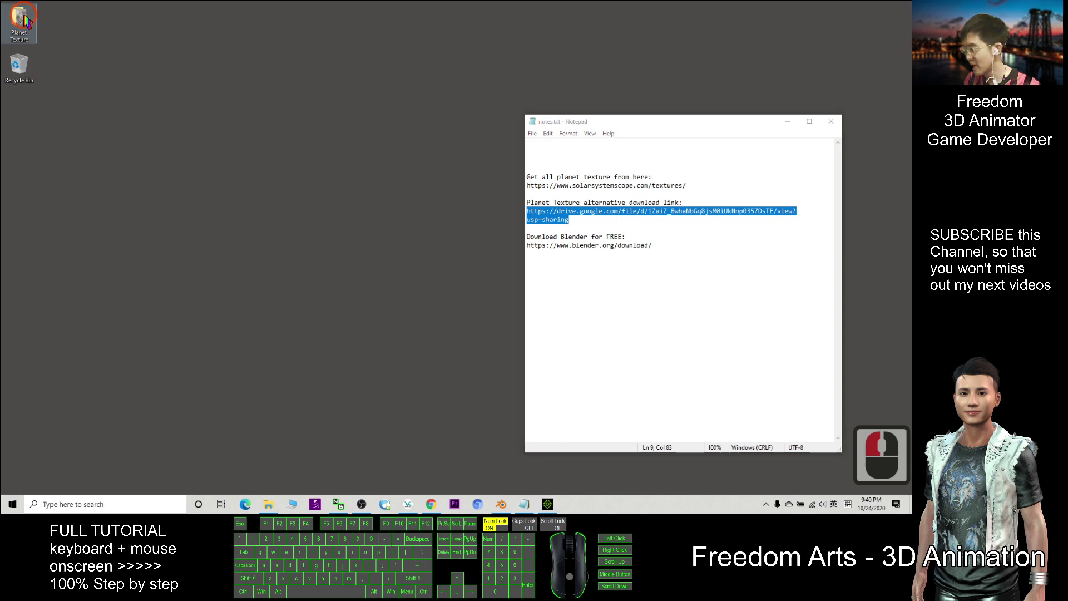
{"action": "left_click", "coordinate": [636, 364]}
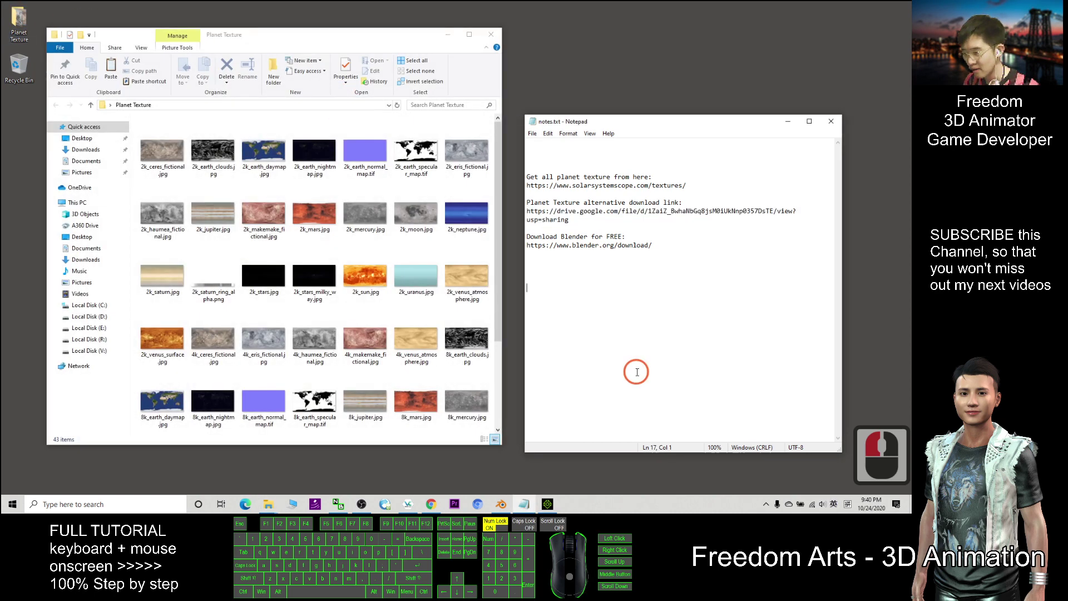
{"action": "left_click", "coordinate": [681, 236]}
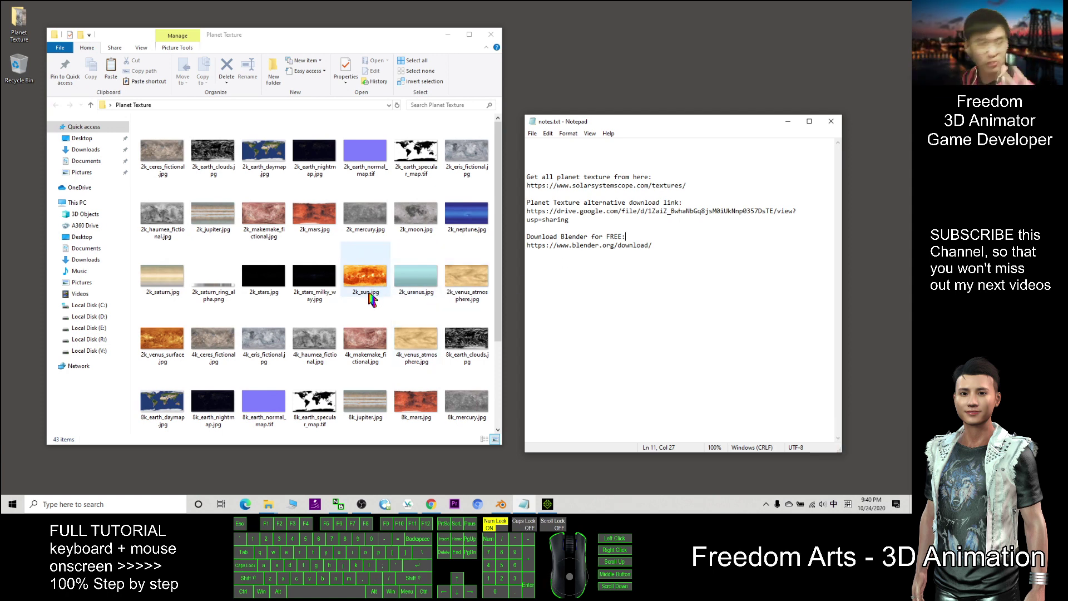
Switch to Blender and delete the default cube from the scene
{"action": "left_click", "coordinate": [547, 504]}
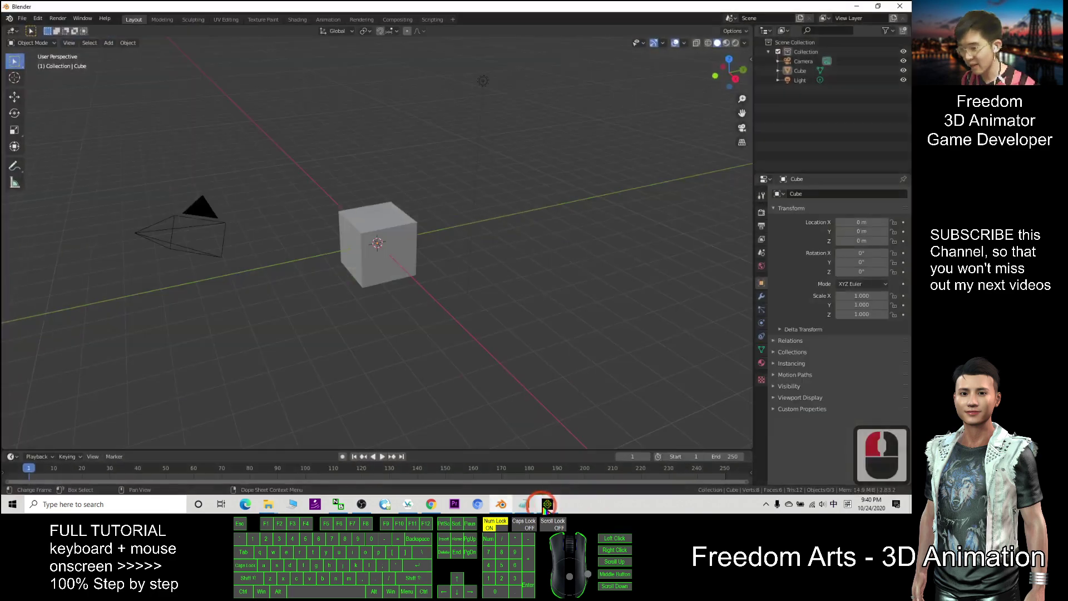
{"action": "left_click", "coordinate": [547, 504]}
{"action": "left_click", "coordinate": [500, 504]}
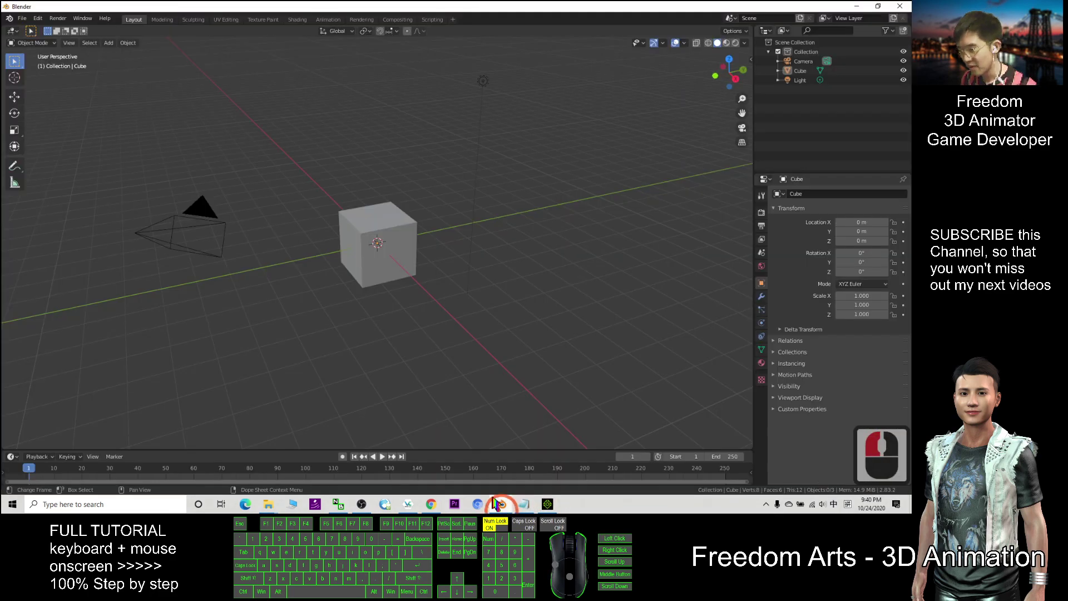
{"action": "left_click", "coordinate": [618, 179]}
{"action": "left_click", "coordinate": [651, 258]}
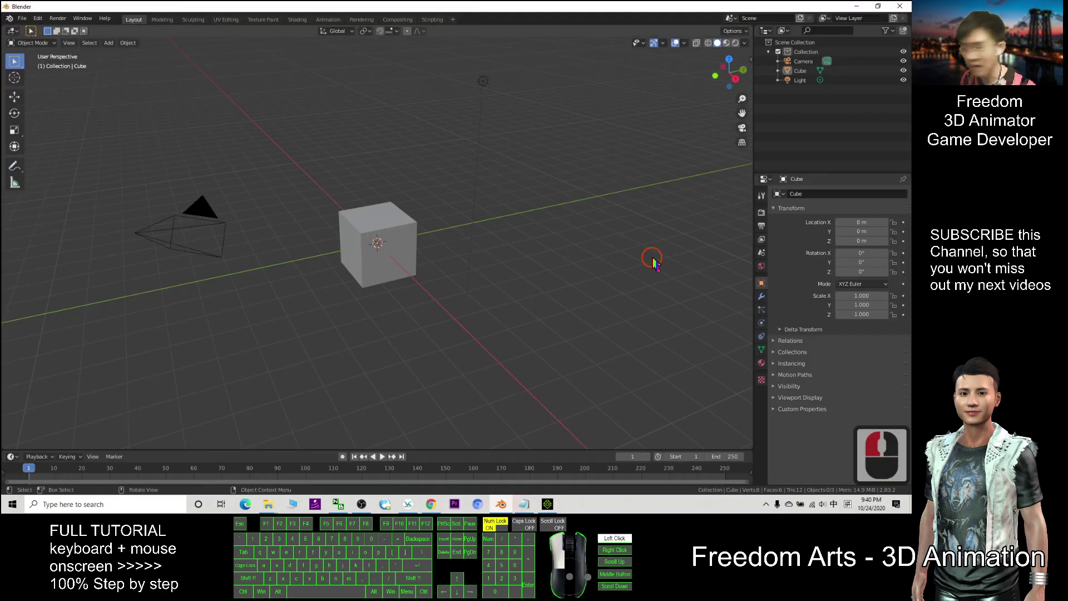
{"action": "left_click", "coordinate": [377, 223]}
{"action": "key", "text": "Delete"}
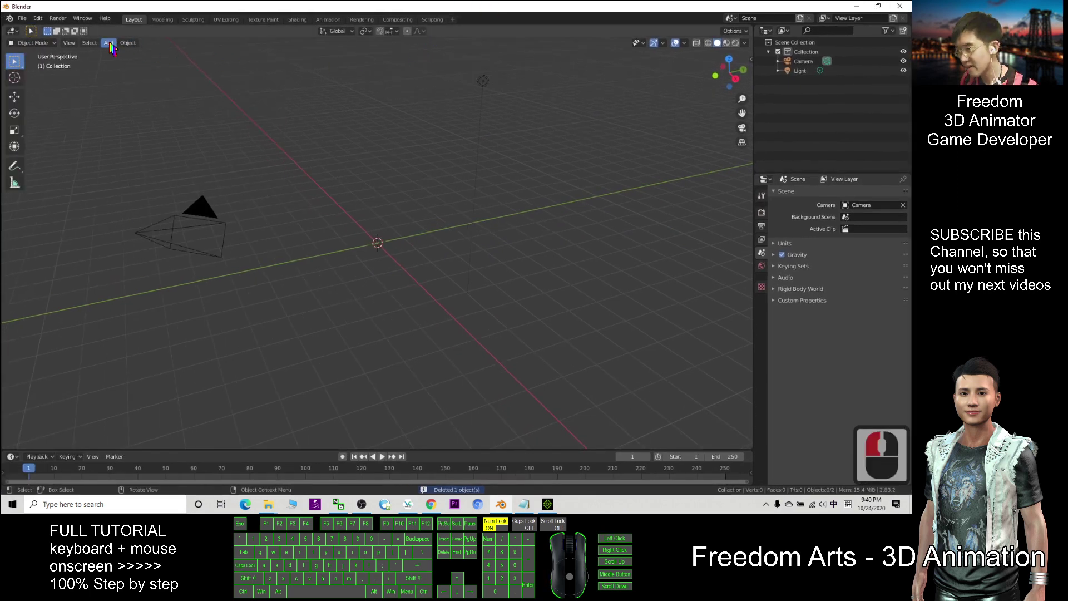
Add a UV sphere at the scene origin and shade it smooth
{"action": "left_click", "coordinate": [109, 43]}
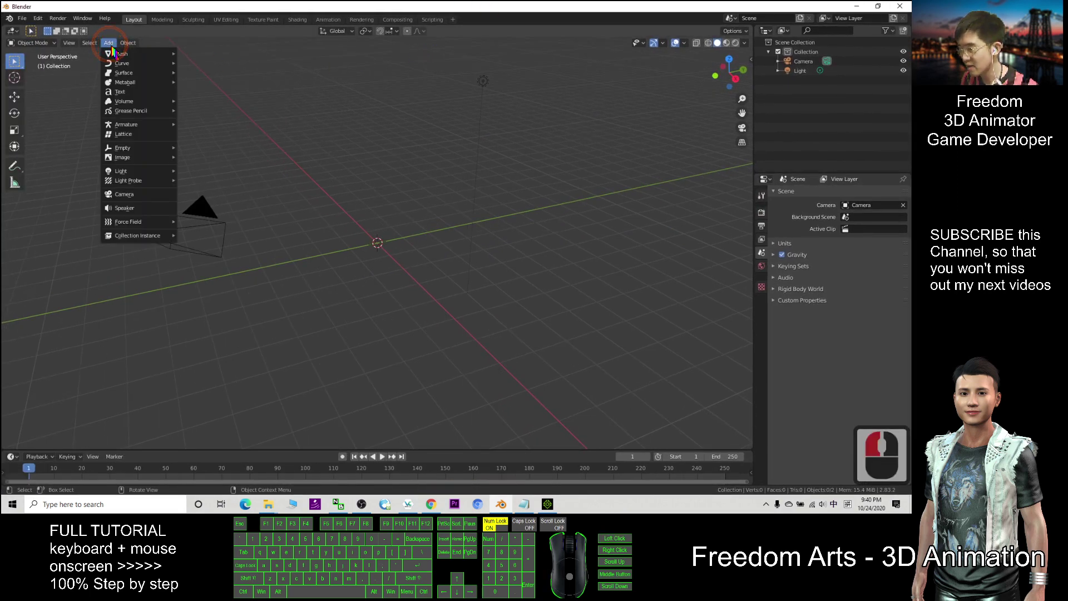
{"action": "left_click", "coordinate": [118, 54]}
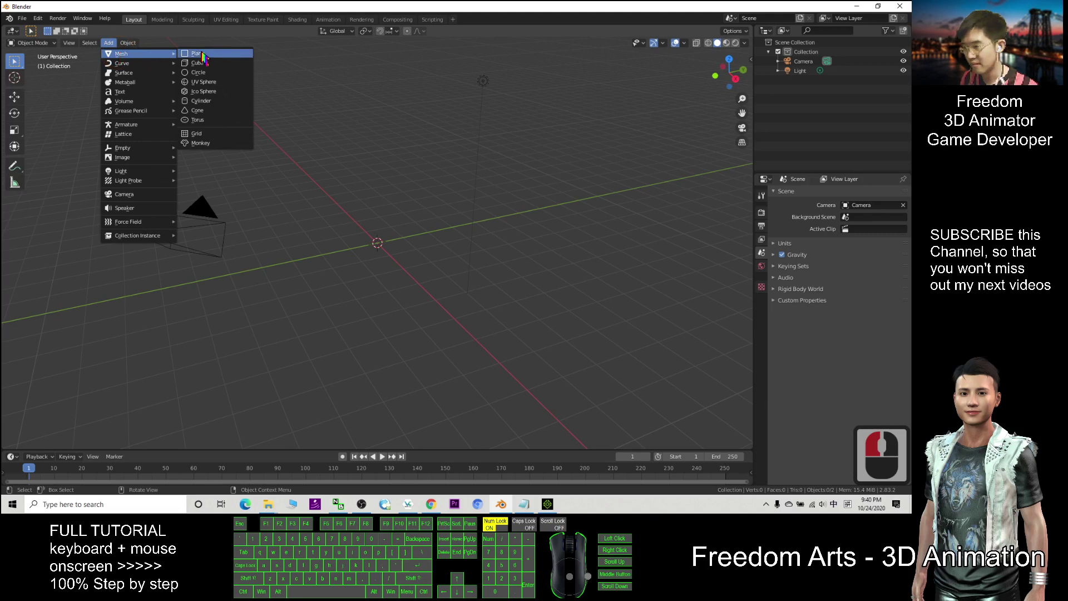
{"action": "left_click", "coordinate": [227, 85]}
{"action": "scroll", "coordinate": [423, 261], "scroll_direction": "up", "scroll_amount": 7}
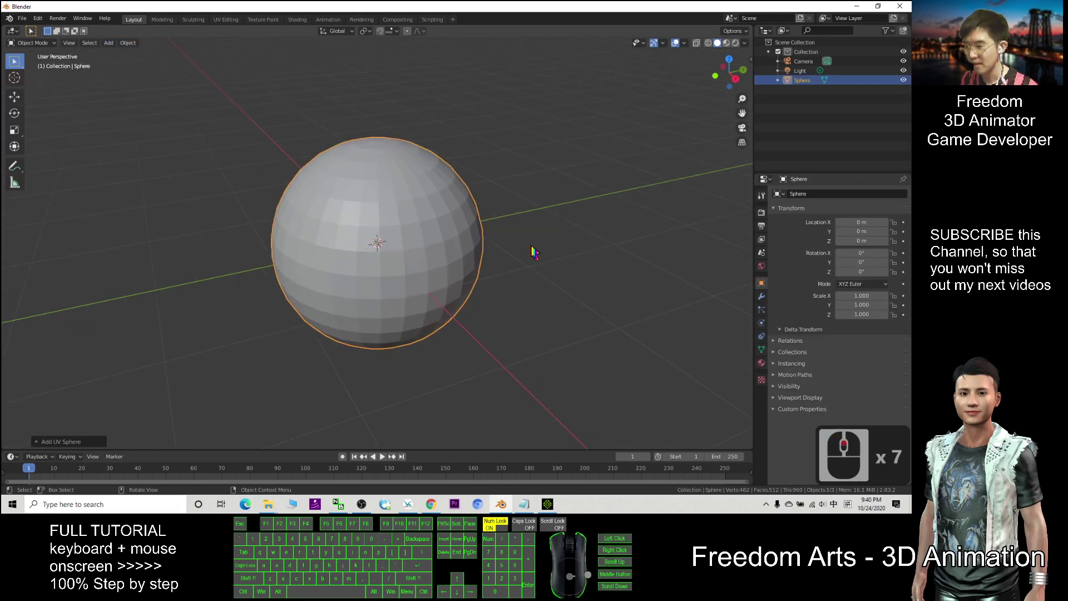
{"action": "right_click", "coordinate": [399, 177]}
{"action": "left_click", "coordinate": [399, 177]}
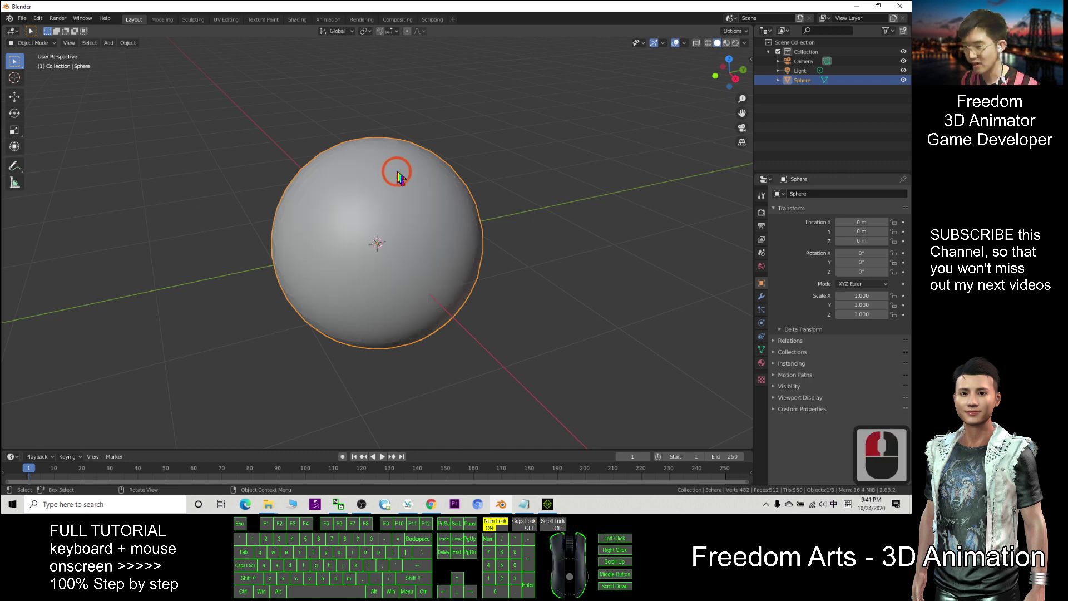
{"action": "mouse_move", "coordinate": [499, 238]}
{"action": "middle_mouse_down"}
{"action": "mouse_move", "coordinate": [476, 245]}
{"action": "mouse_move", "coordinate": [493, 228]}
{"action": "mouse_move", "coordinate": [513, 236]}
{"action": "middle_mouse_up"}
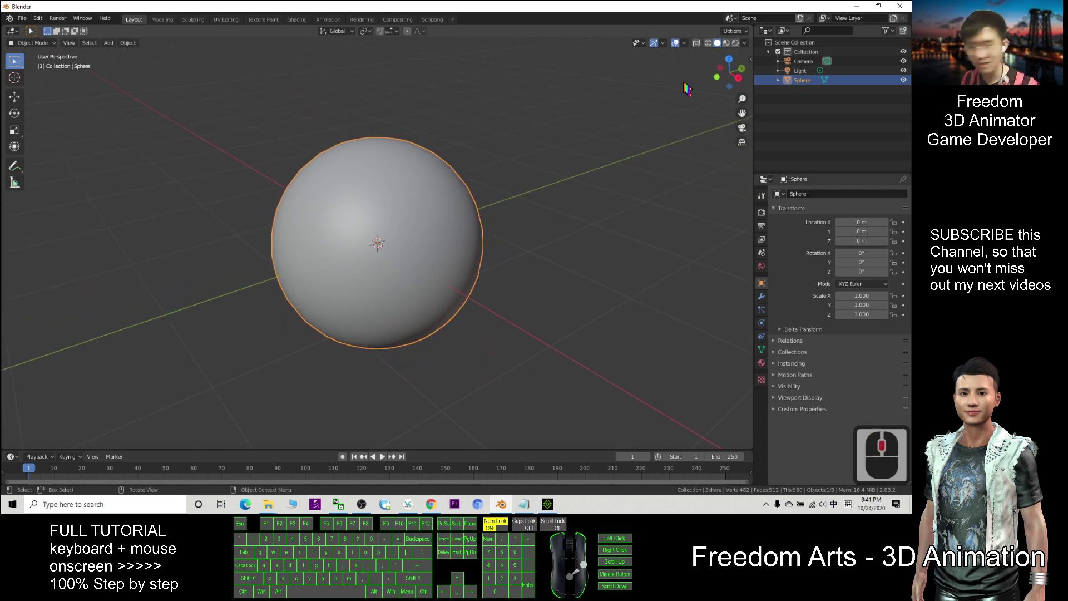
Switch the viewport shading to Material Preview and deselect the sphere
{"action": "left_click", "coordinate": [726, 45]}
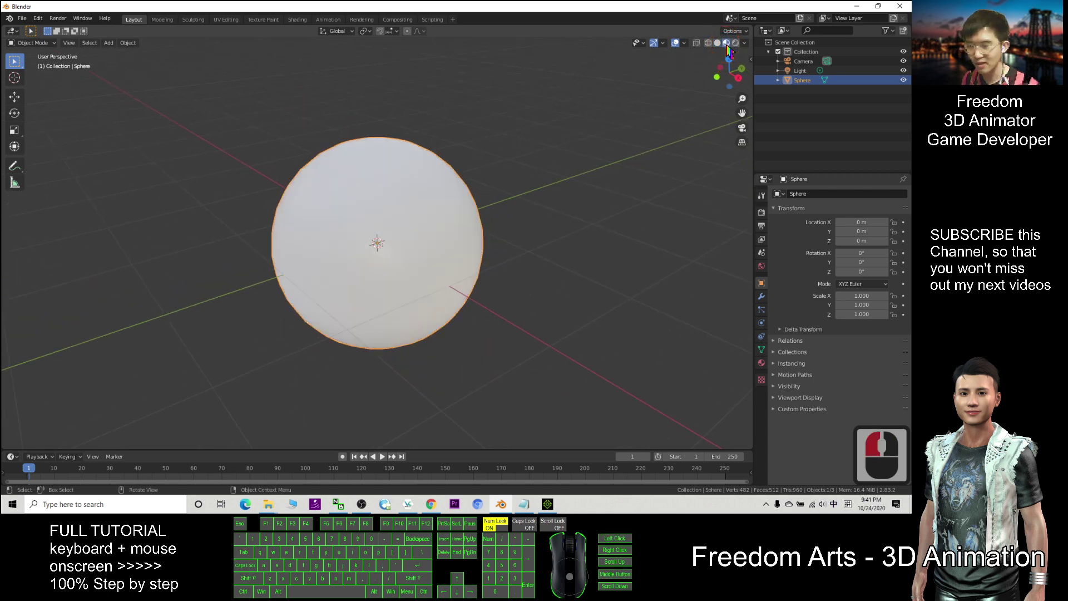
{"action": "left_click", "coordinate": [527, 136]}
{"action": "scroll", "coordinate": [407, 207], "scroll_direction": "down", "scroll_amount": 2}
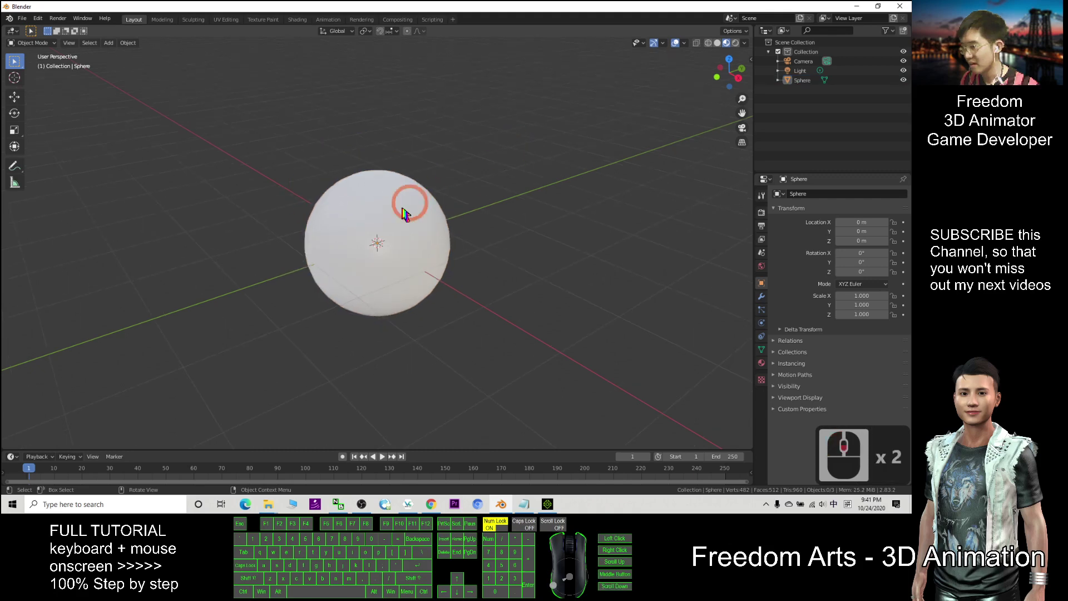
Select the sphere and open it in the UV Editing workspace with Material Preview shading
{"action": "left_click", "coordinate": [400, 196]}
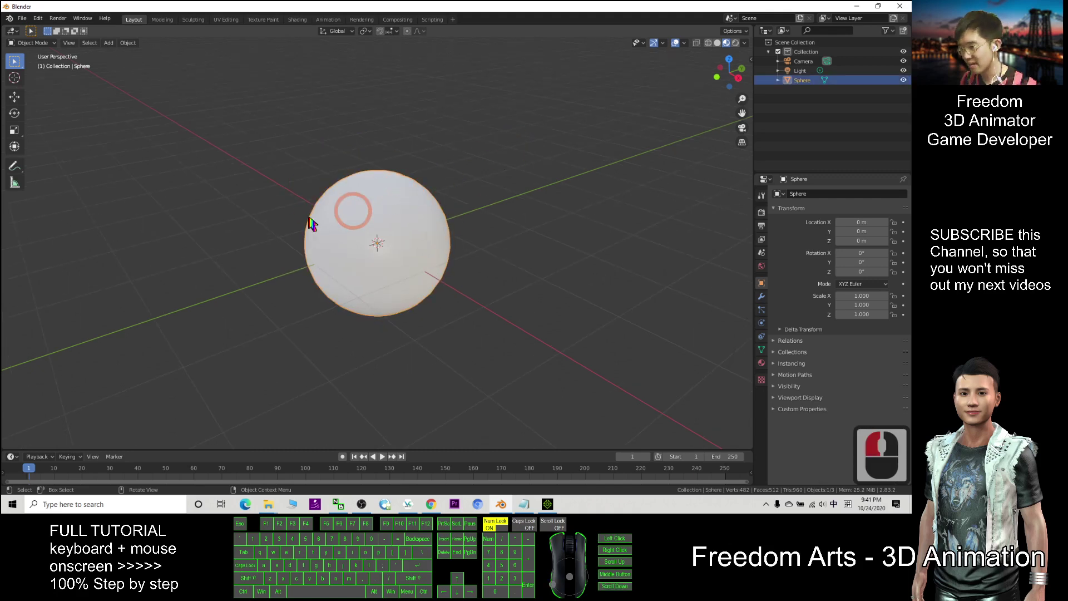
{"action": "left_click", "coordinate": [230, 19]}
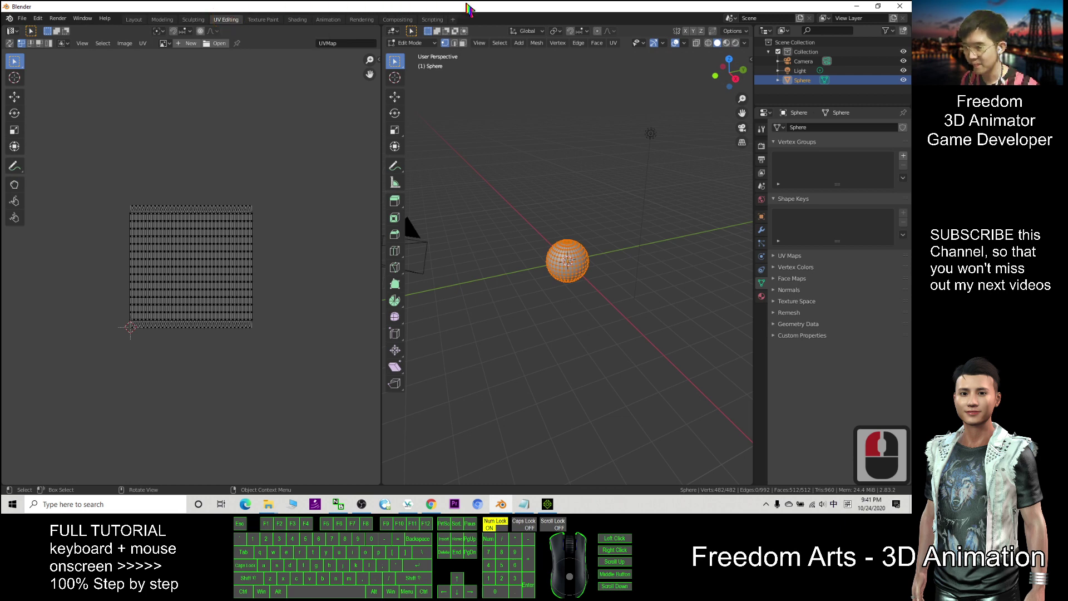
{"action": "left_click", "coordinate": [725, 43]}
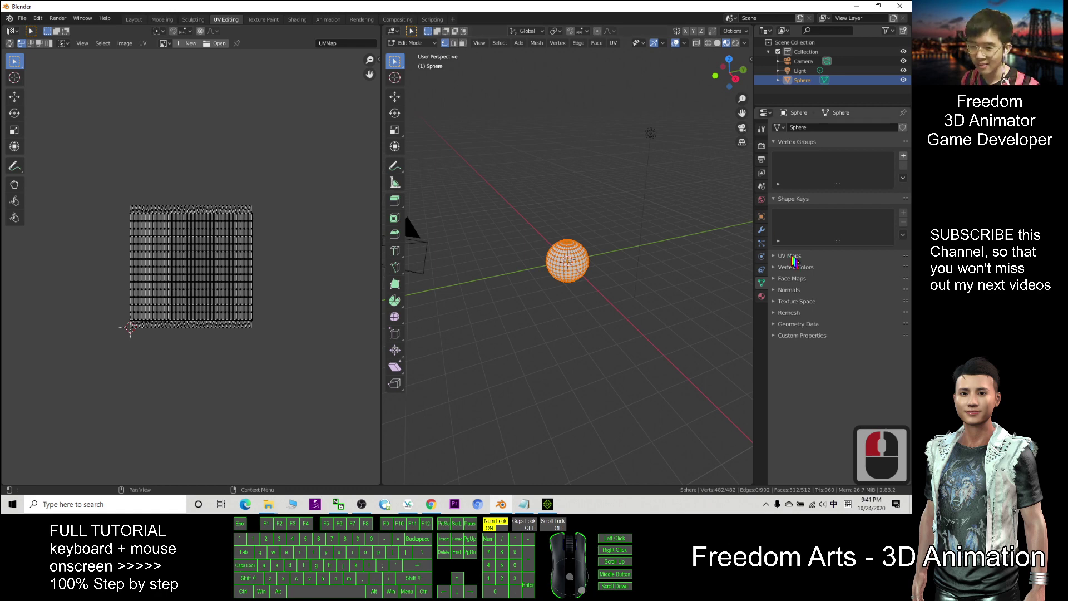
Create a new material for the sphere and use an Image Texture as its Base Color
{"action": "left_click", "coordinate": [762, 296]}
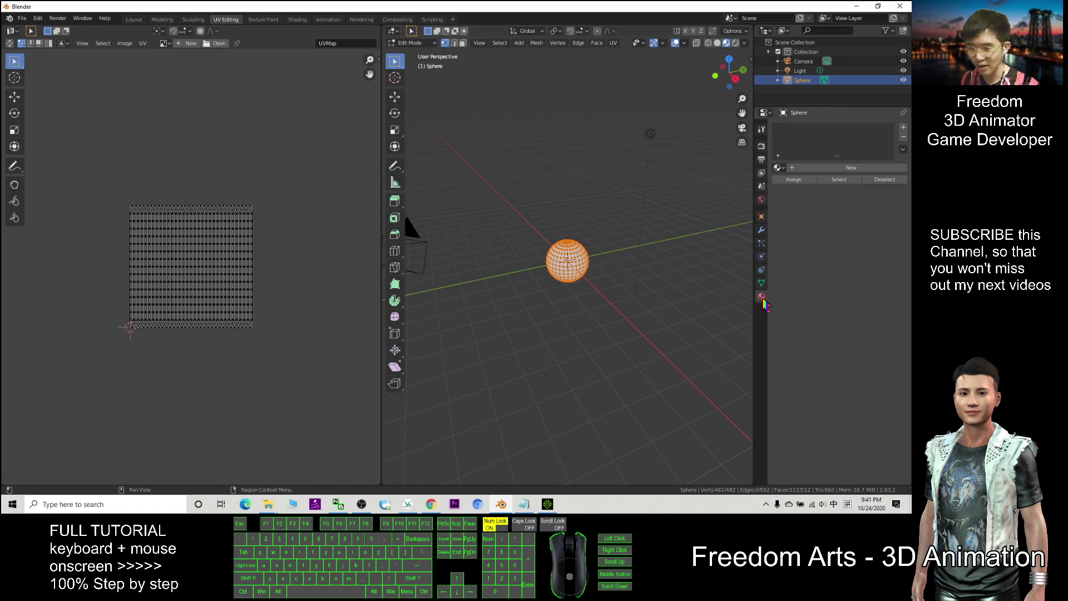
{"action": "left_click", "coordinate": [814, 167]}
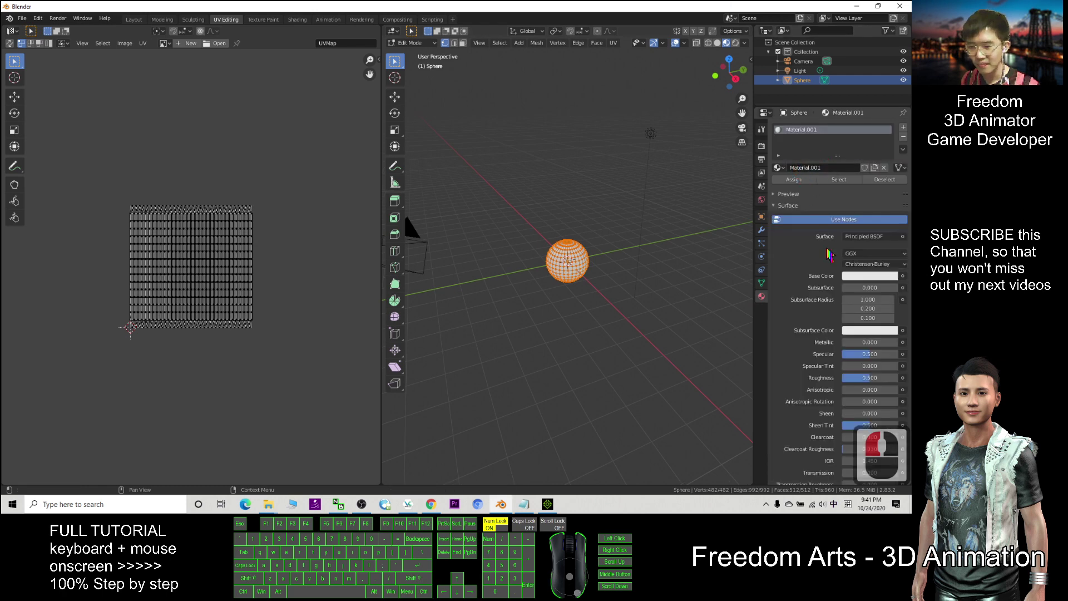
{"action": "left_click", "coordinate": [903, 276]}
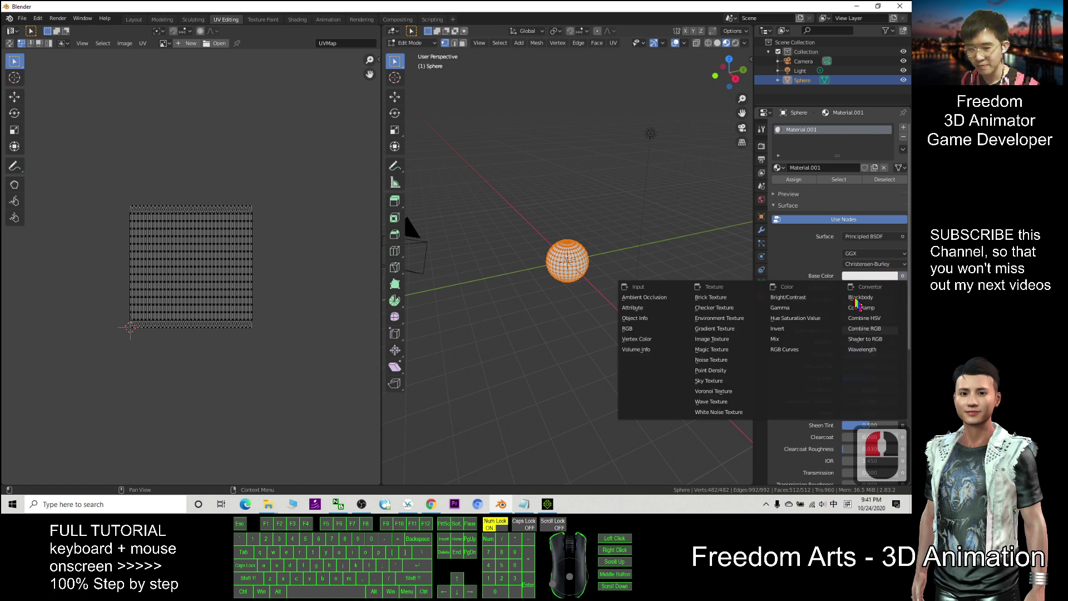
{"action": "left_click", "coordinate": [723, 340]}
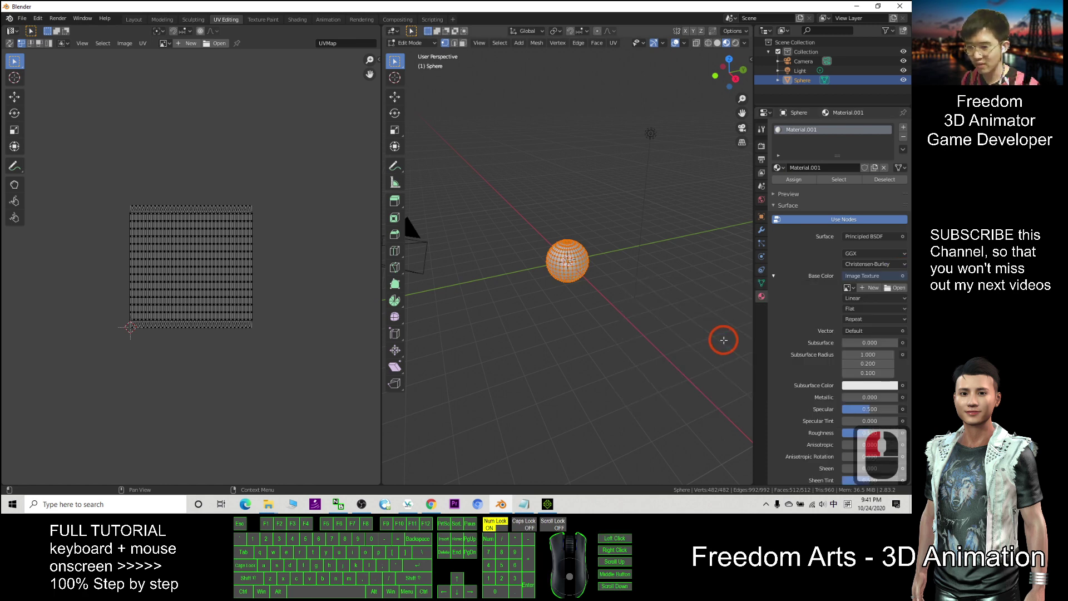
Start opening an image for the Base Color texture, and copy the Planet Texture folder's path from File Explorer
{"action": "left_click", "coordinate": [896, 287]}
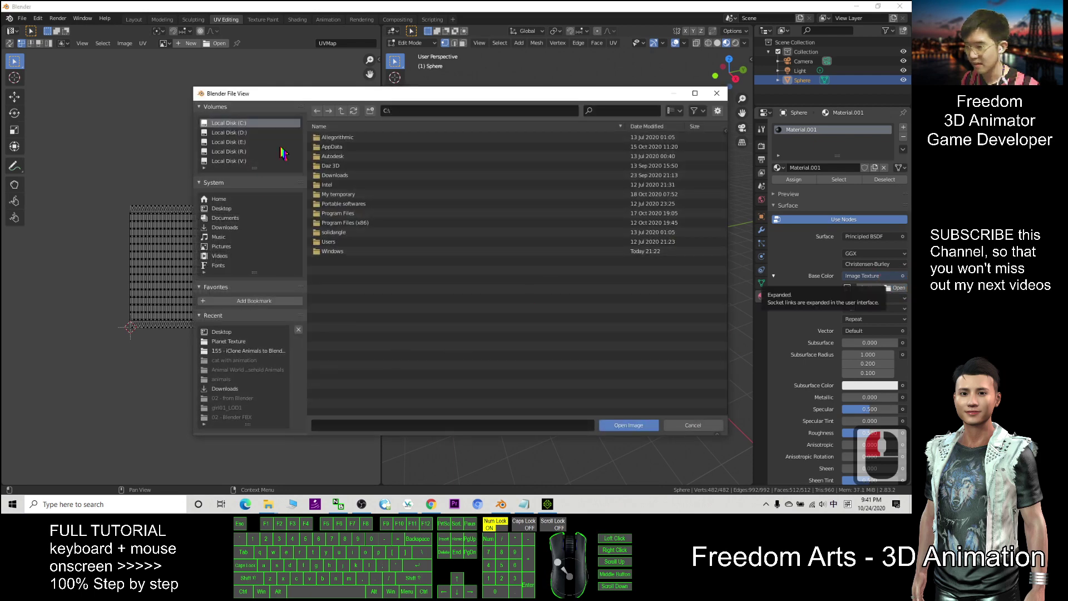
{"action": "left_click", "coordinate": [857, 7]}
{"action": "left_click", "coordinate": [856, 7]}
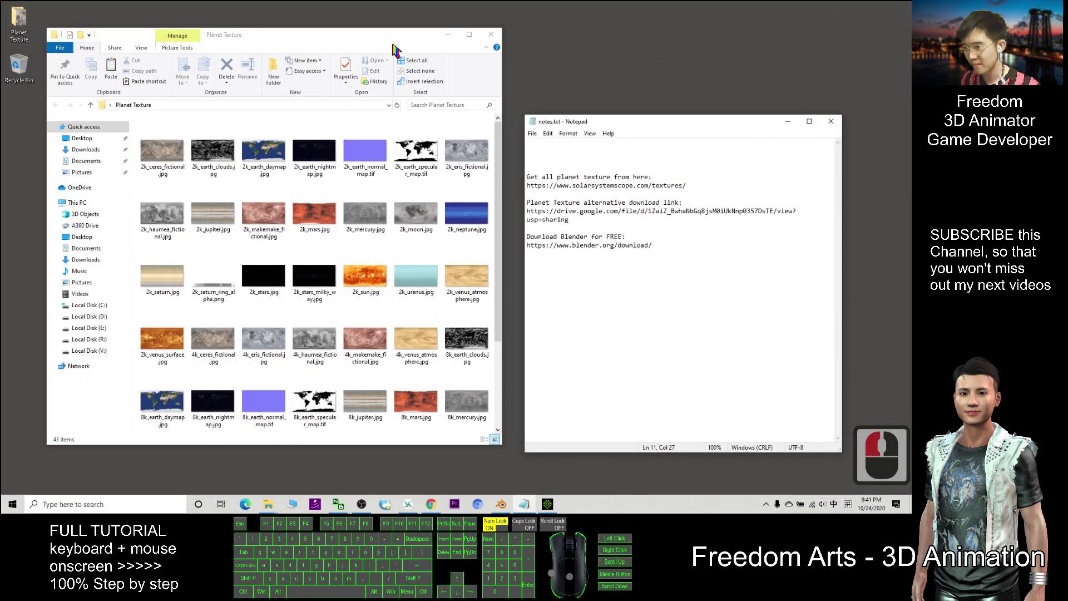
{"action": "mouse_move", "coordinate": [395, 36]}
{"action": "left_mouse_down"}
{"action": "mouse_move", "coordinate": [405, 41]}
{"action": "mouse_move", "coordinate": [393, 41]}
{"action": "left_mouse_up"}
{"action": "double_click", "coordinate": [166, 110]}
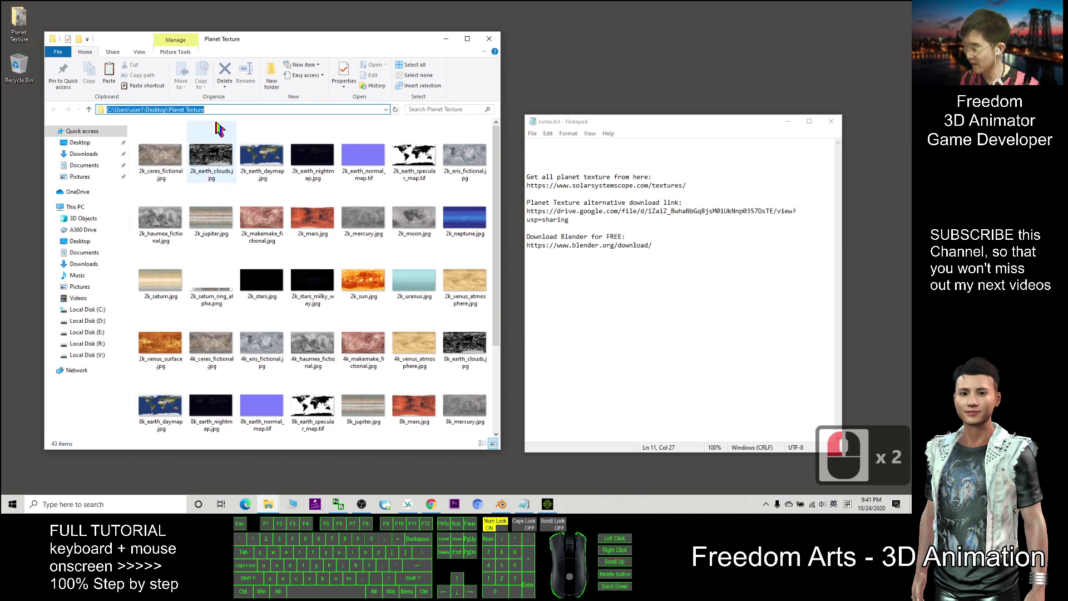
{"action": "key", "text": "ctrl+c"}
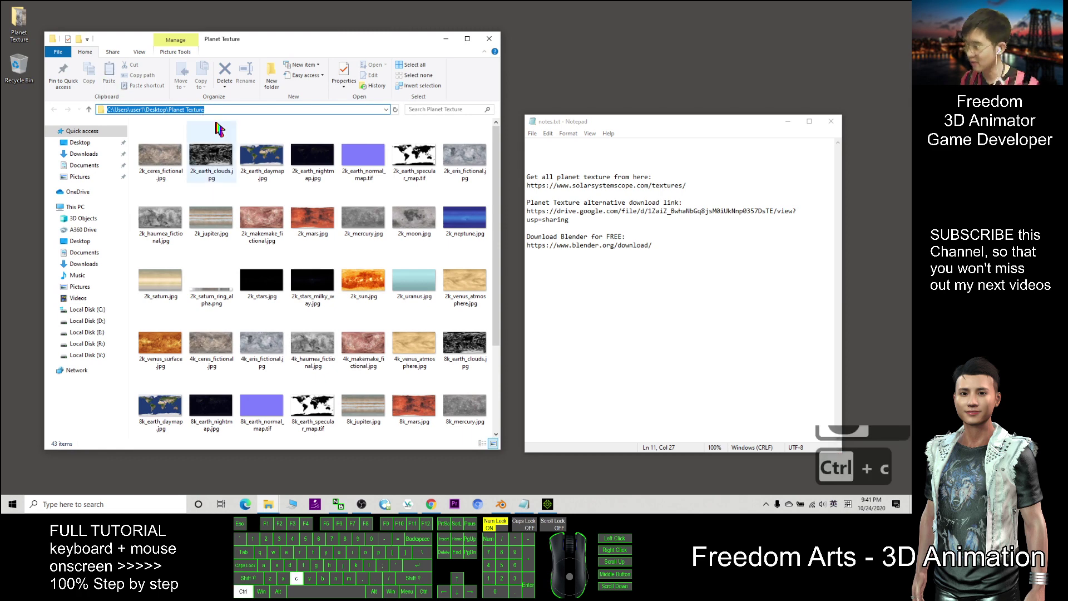
Return to Blender and point the image file browser to the copied Planet Texture folder path
{"action": "left_click", "coordinate": [501, 504]}
{"action": "left_click", "coordinate": [416, 110]}
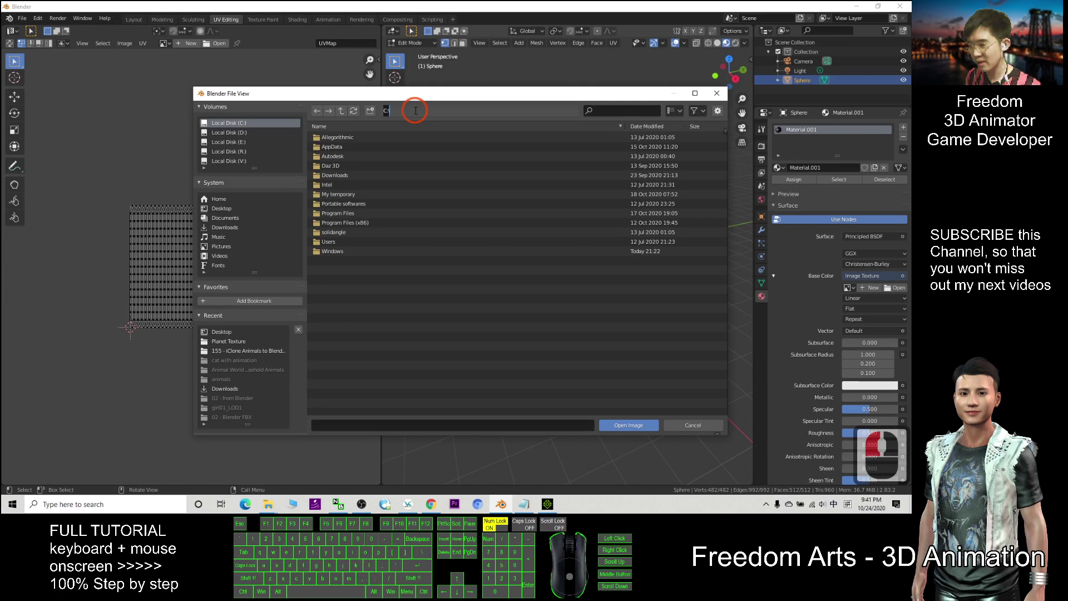
{"action": "key", "text": "ctrl+v"}
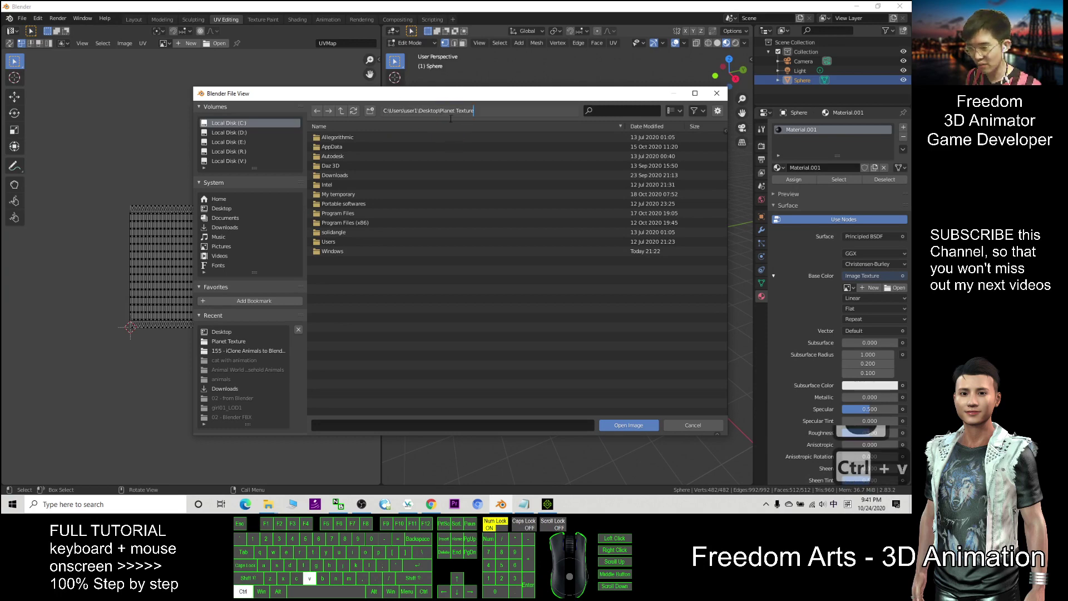
{"action": "key", "text": "Return"}
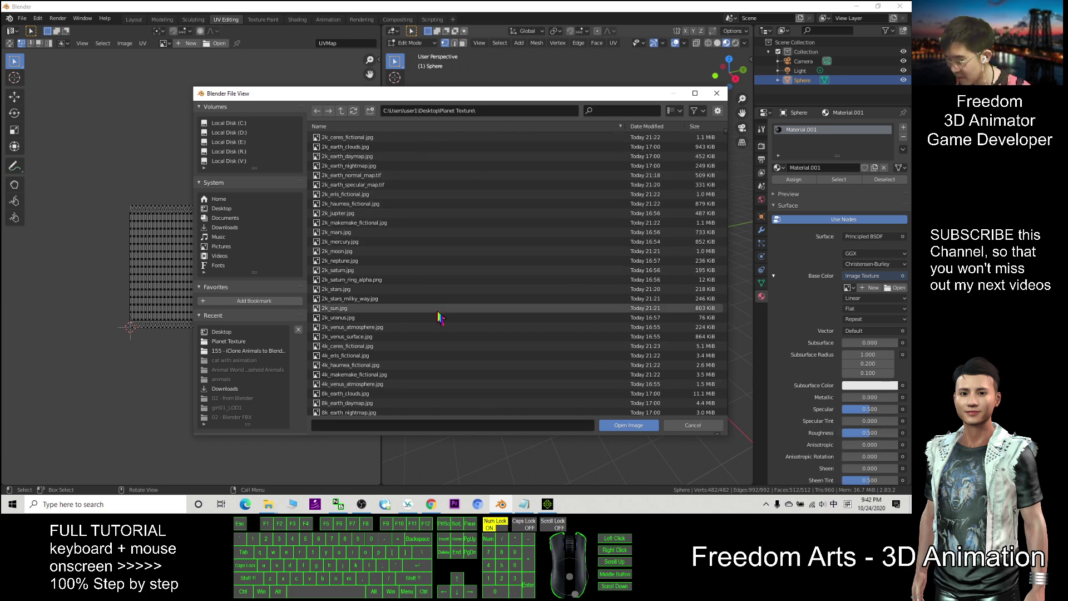
Switch to the Planet Texture folder in File Explorer and select the 2k_mars.jpg thumbnail to identify the Mars texture
{"action": "mouse_move", "coordinate": [268, 504]}
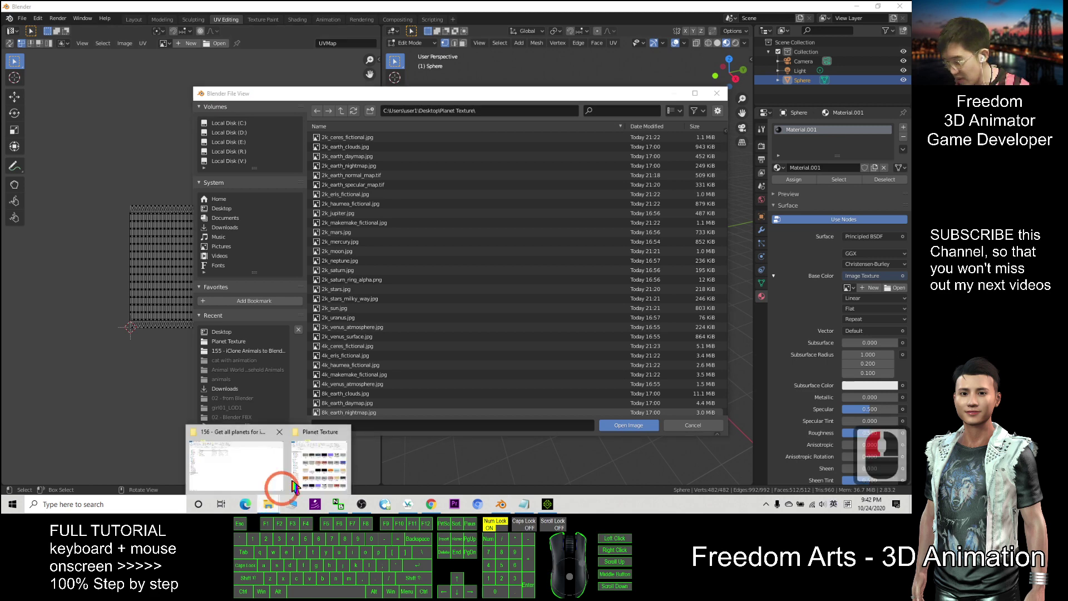
{"action": "left_click", "coordinate": [306, 482]}
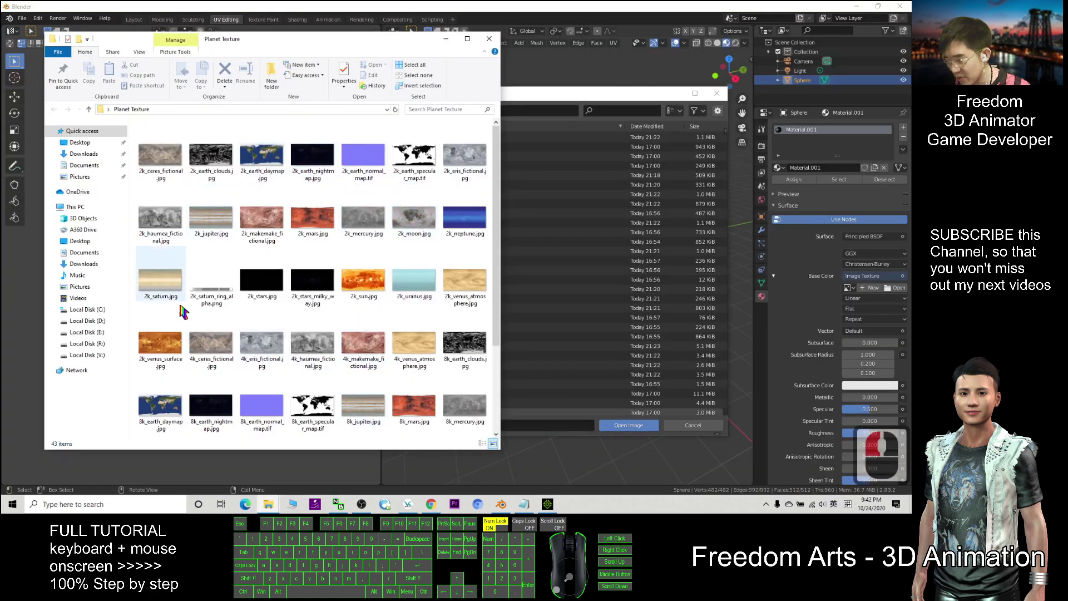
{"action": "left_click", "coordinate": [317, 228]}
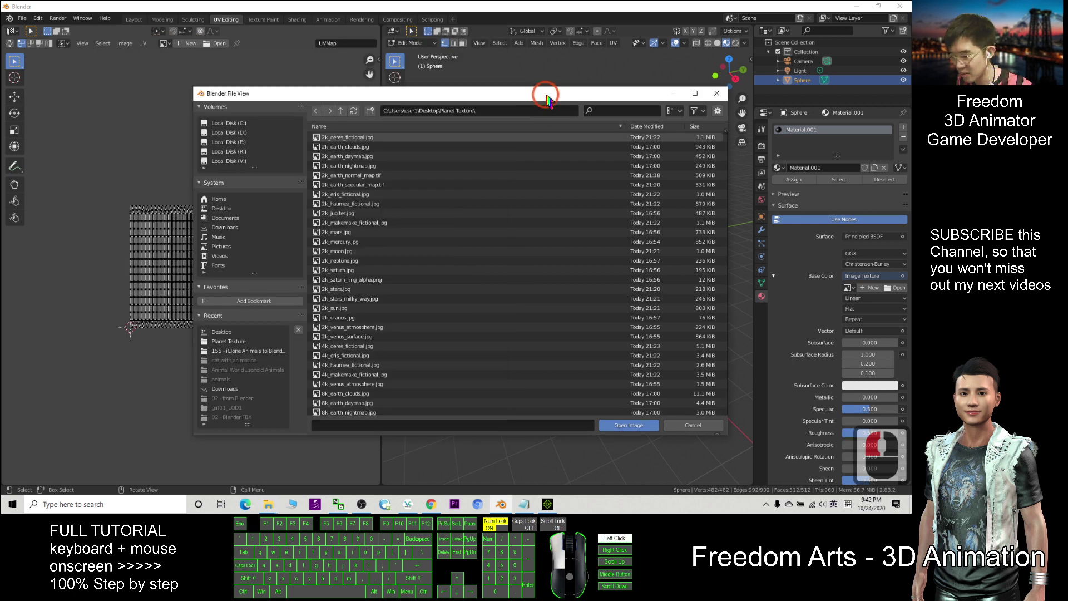
Return to Blender's file browser and load 8k_mars.jpg as the sphere's Base Color image
{"action": "left_click", "coordinate": [543, 92]}
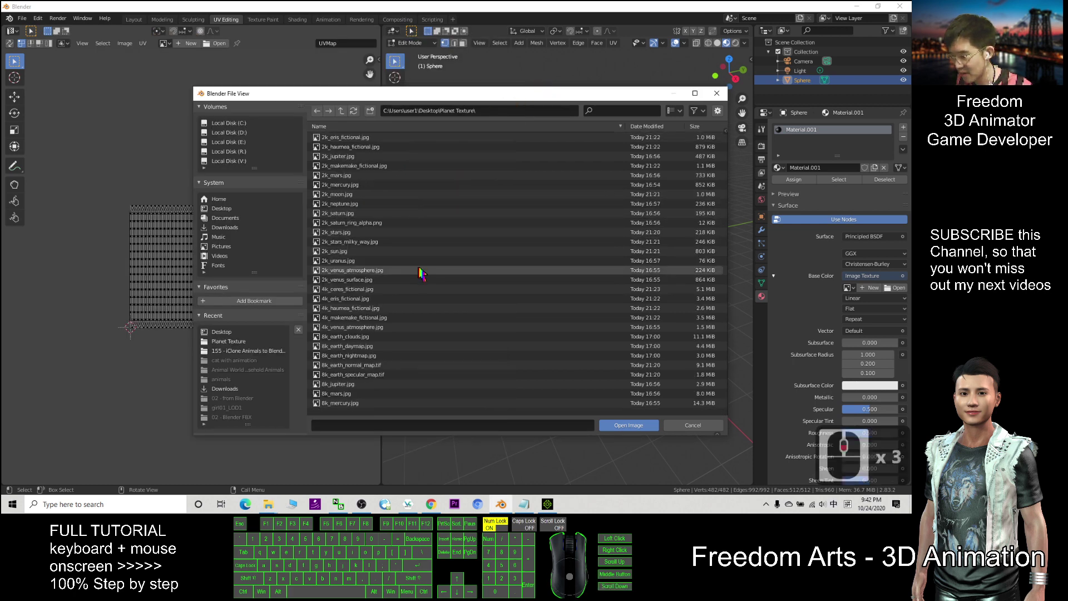
{"action": "scroll", "coordinate": [393, 291], "scroll_direction": "down", "scroll_amount": 2}
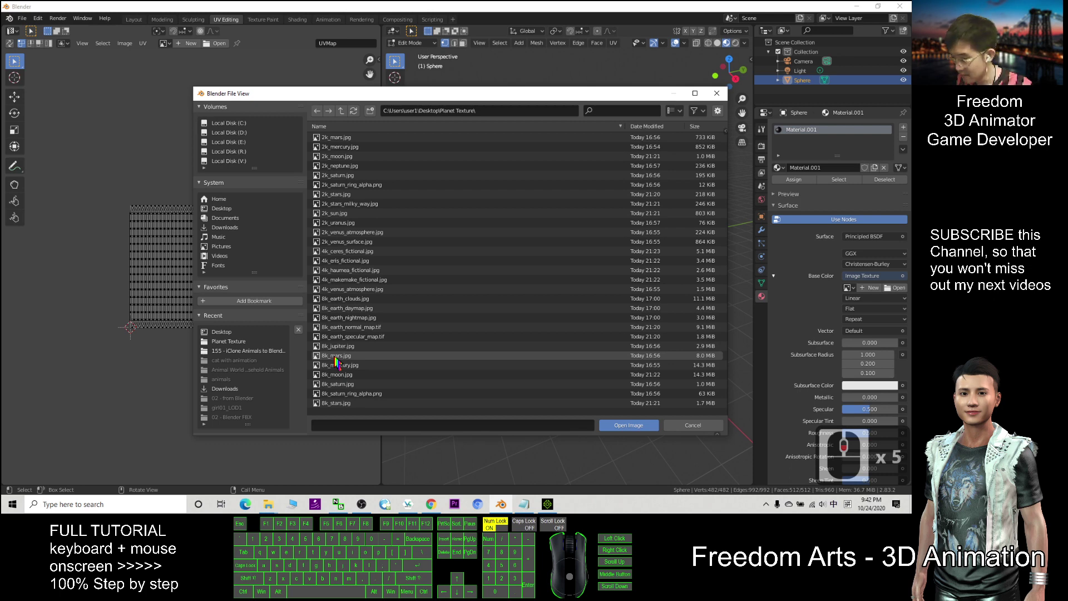
{"action": "double_click", "coordinate": [335, 356]}
{"action": "scroll", "coordinate": [634, 251], "scroll_direction": "up", "scroll_amount": 8}
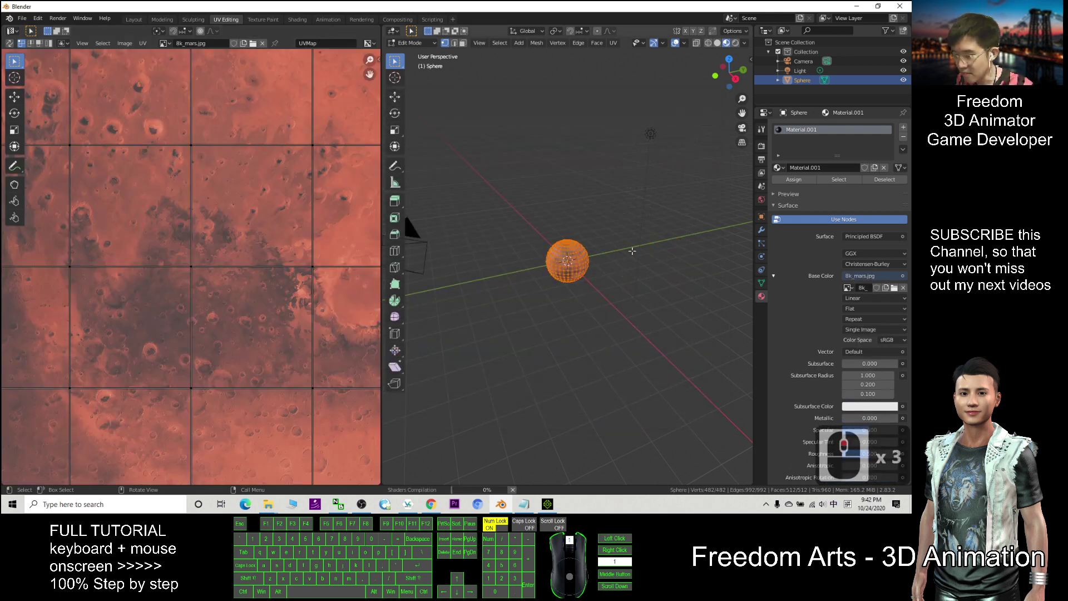
{"action": "scroll", "coordinate": [640, 252], "scroll_direction": "up", "scroll_amount": 2}
{"action": "middle_click_drag", "start_coordinate": [679, 291], "coordinate": [616, 289]}
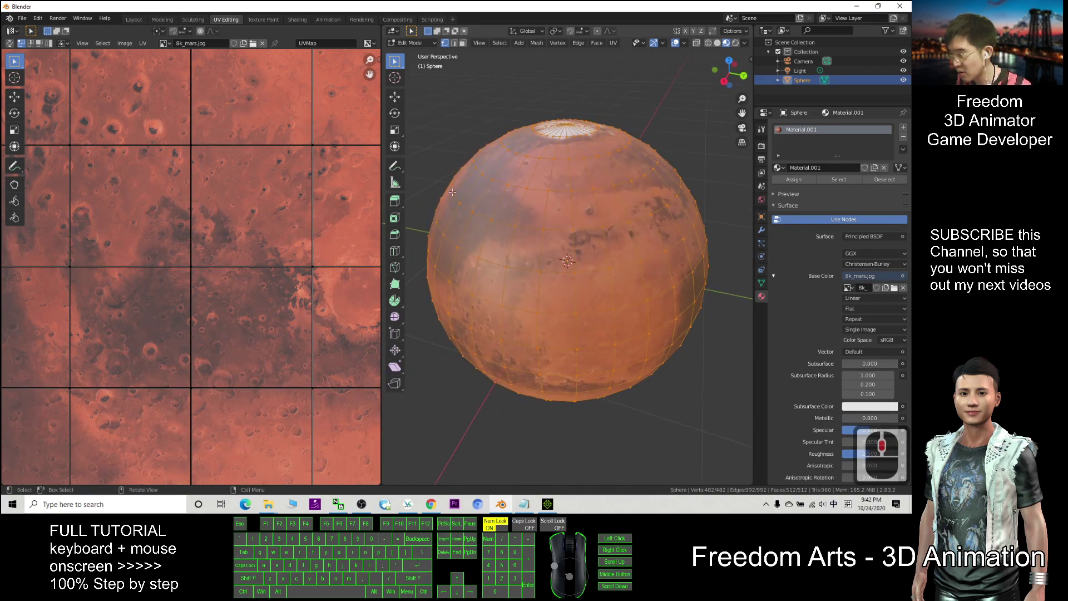
Go back to the Layout workspace and inspect the Mars-textured sphere from several sides
{"action": "left_click", "coordinate": [133, 20]}
{"action": "scroll", "coordinate": [396, 219], "scroll_direction": "up", "scroll_amount": 3}
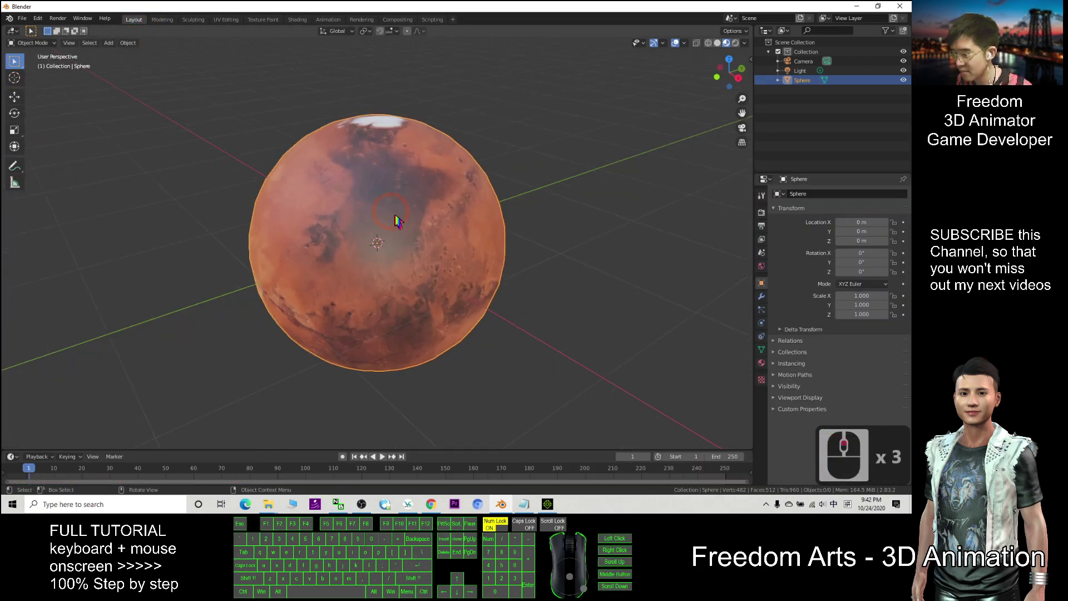
{"action": "middle_click_drag", "start_coordinate": [257, 231], "coordinate": [484, 237]}
{"action": "scroll", "coordinate": [484, 237], "scroll_direction": "down", "scroll_amount": 2}
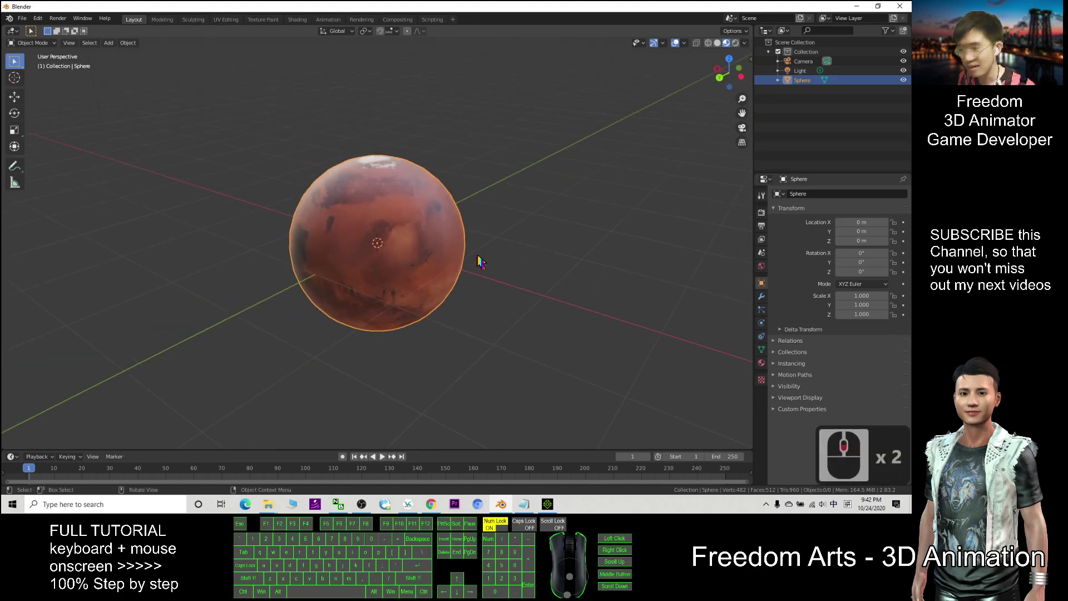
Switch to Chrome and look through the planet, sun, moon and star downloads on the Solar System Scope textures page
{"action": "left_click", "coordinate": [431, 504]}
{"action": "scroll", "coordinate": [512, 222], "scroll_direction": "down", "scroll_amount": 10}
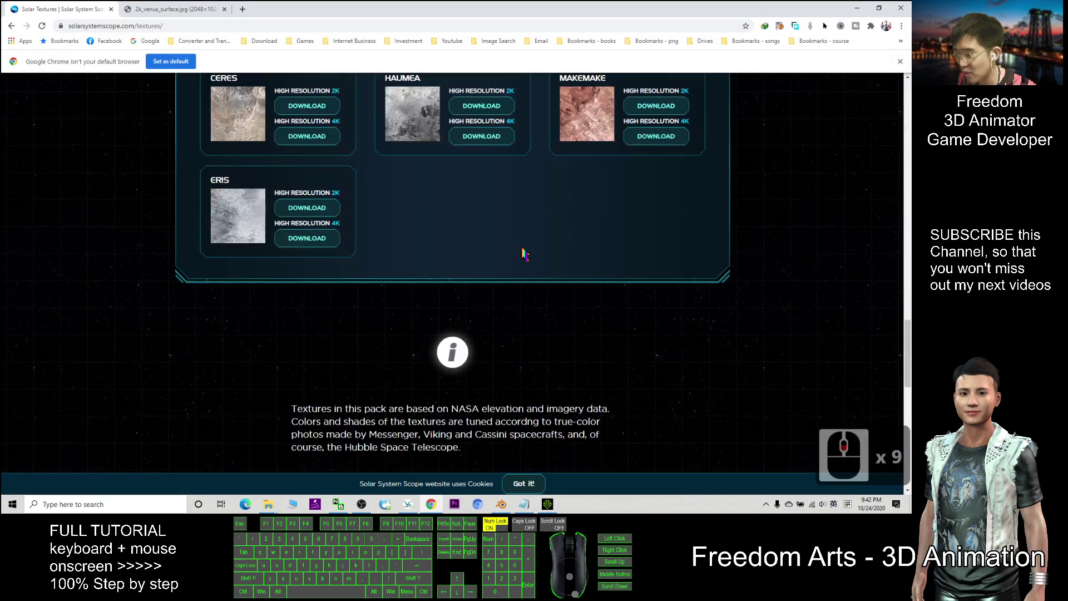
{"action": "scroll", "coordinate": [5, 100], "scroll_direction": "up", "scroll_amount": 16}
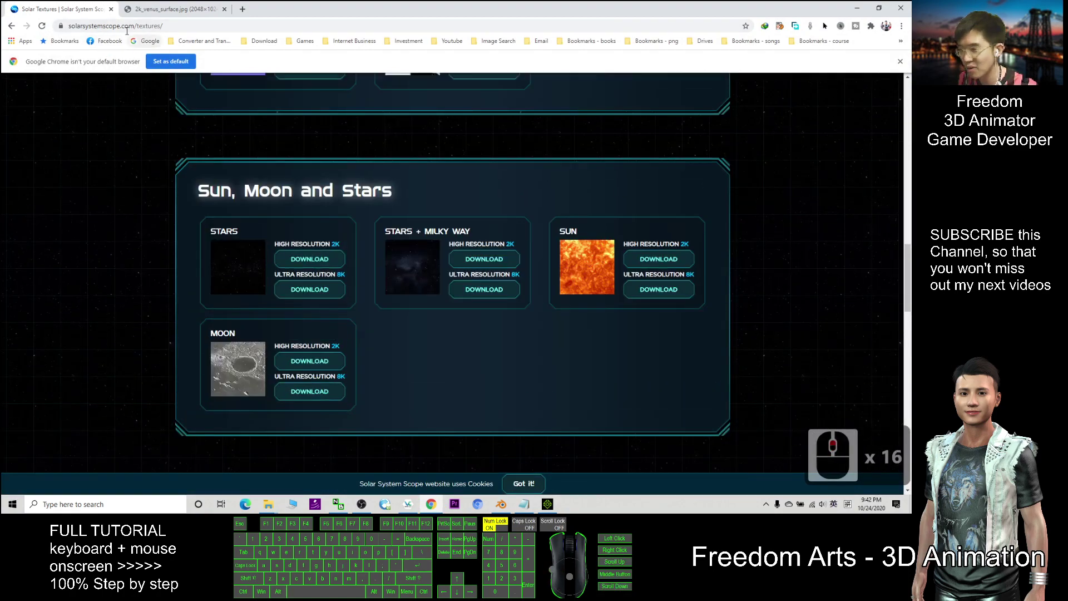
{"action": "scroll", "coordinate": [439, 242], "scroll_direction": "down", "scroll_amount": 7}
{"action": "scroll", "coordinate": [439, 243], "scroll_direction": "up", "scroll_amount": 10}
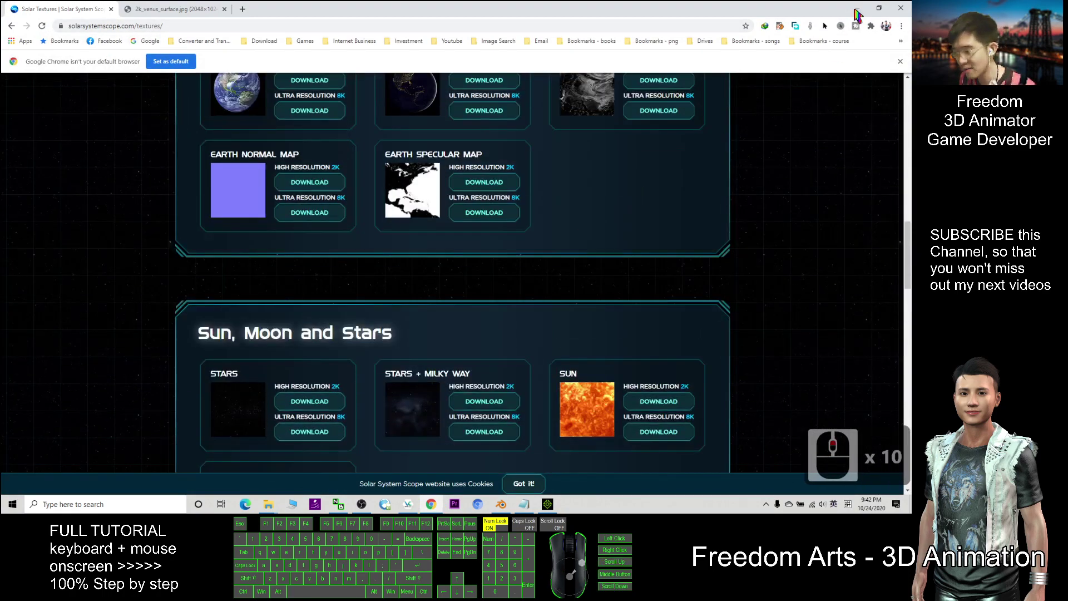
Minimize the browser and examine the Mars sphere's surface up close from another side in Blender
{"action": "left_click", "coordinate": [861, 8]}
{"action": "scroll", "coordinate": [372, 240], "scroll_direction": "up", "scroll_amount": 3}
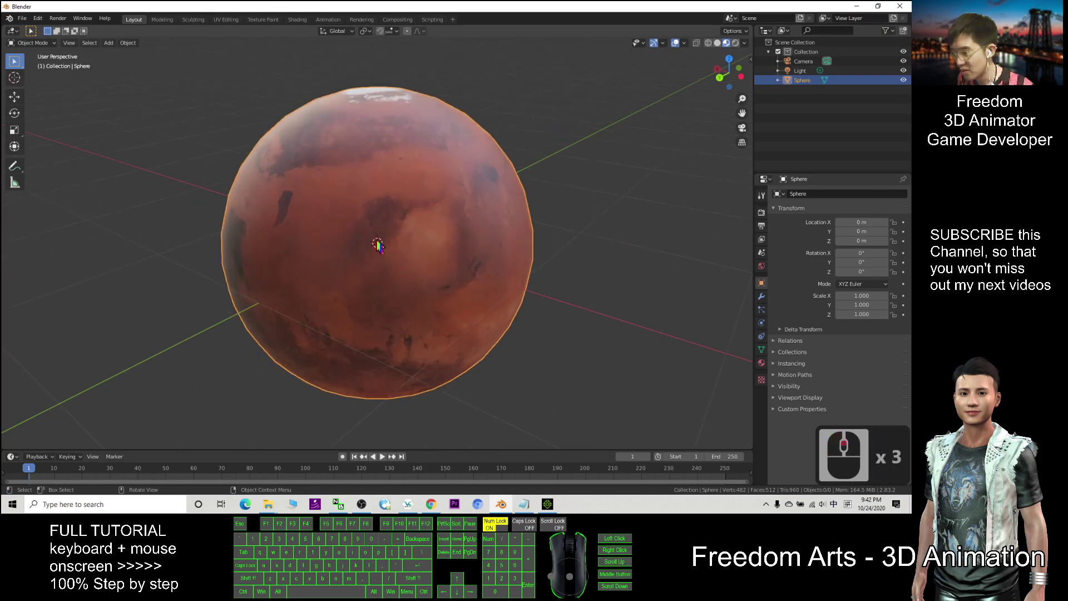
{"action": "middle_click_drag", "start_coordinate": [377, 243], "coordinate": [424, 269]}
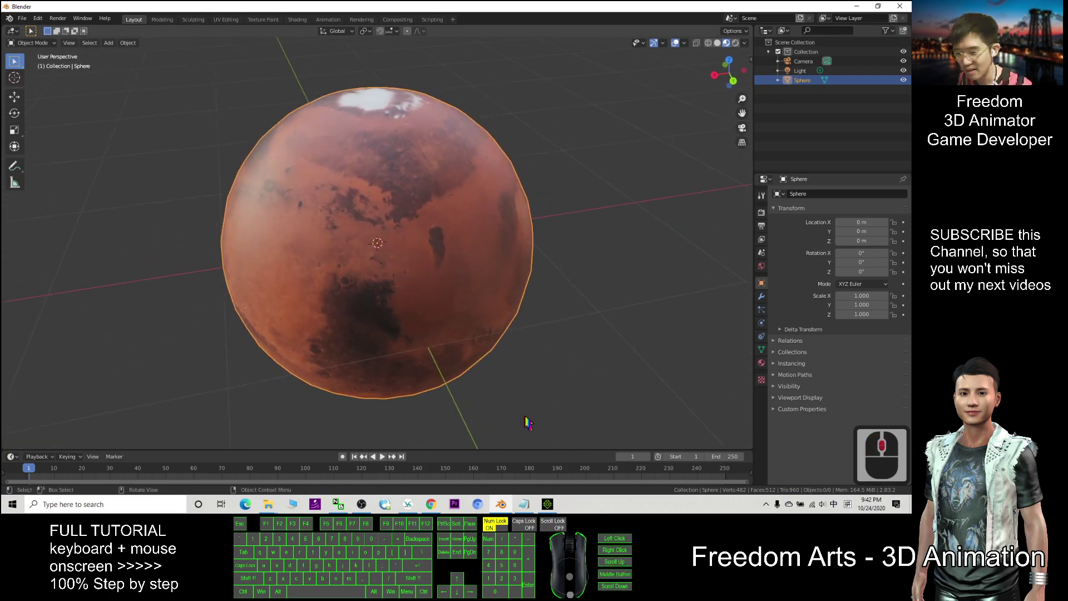
Switch to iClone to look at its empty project, and minimize it to return to Blender
{"action": "left_click", "coordinate": [548, 503]}
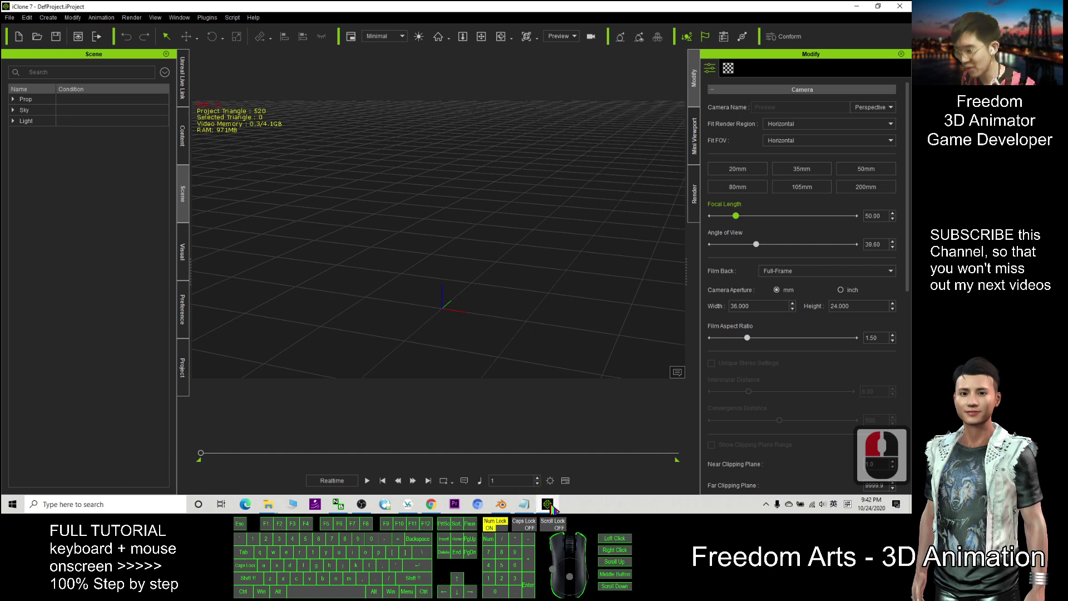
{"action": "left_click", "coordinate": [546, 506]}
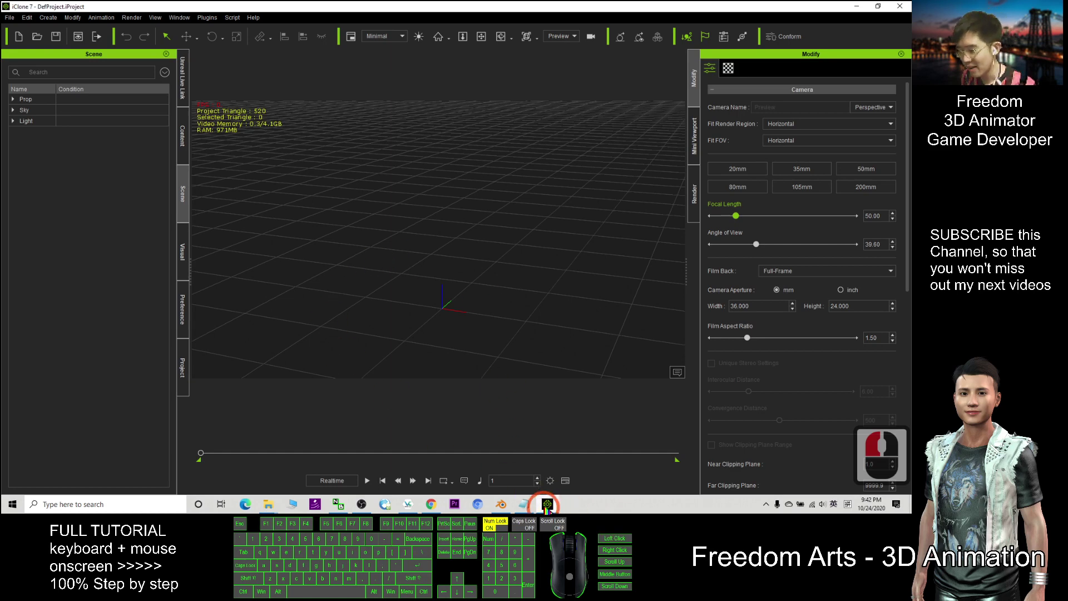
{"action": "left_click", "coordinate": [857, 7]}
Restore Blender to a smaller window, close the Planet Texture folder window and place Blender so that the desktop icons stay uncovered
{"action": "scroll", "coordinate": [405, 291], "scroll_direction": "down", "scroll_amount": 4}
{"action": "middle_click_drag", "start_coordinate": [406, 291], "coordinate": [284, 238]}
{"action": "left_click_drag", "start_coordinate": [439, 6], "coordinate": [600, 40]}
{"action": "left_click", "coordinate": [122, 48]}
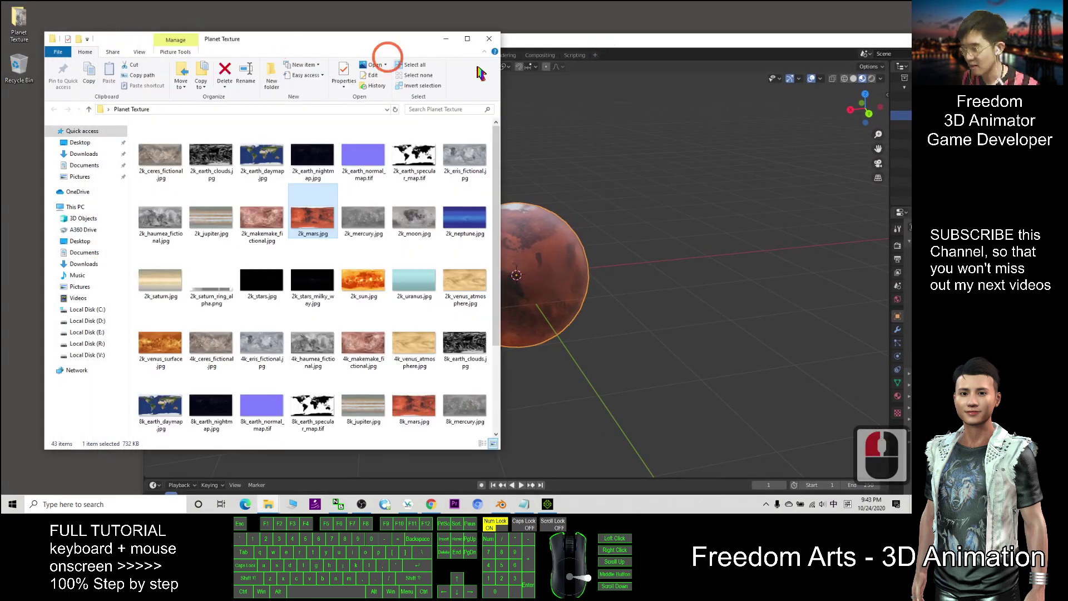
{"action": "left_click", "coordinate": [490, 39]}
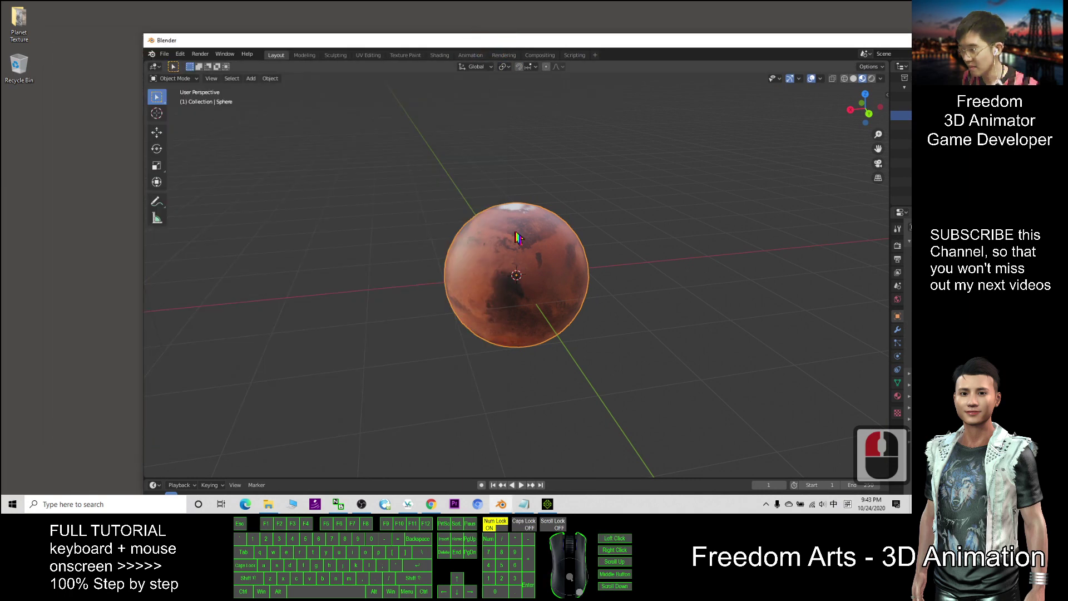
{"action": "left_click_drag", "start_coordinate": [178, 42], "coordinate": [125, 25]}
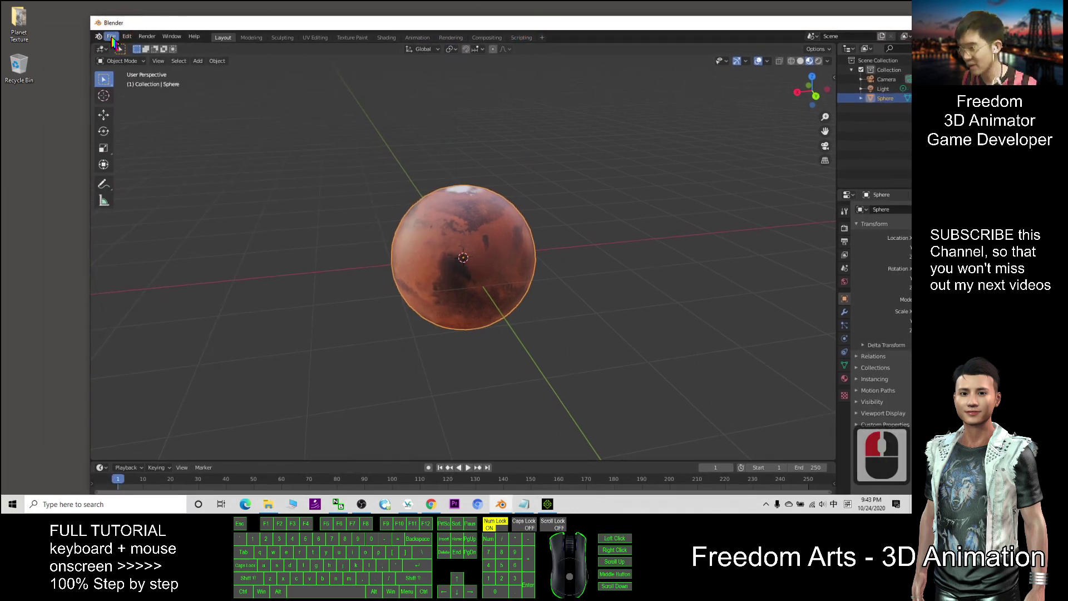
Set up an FBX export of the Mars sphere with Path Mode set to Copy and textures embedded
{"action": "left_click", "coordinate": [112, 38]}
{"action": "mouse_move", "coordinate": [142, 175]}
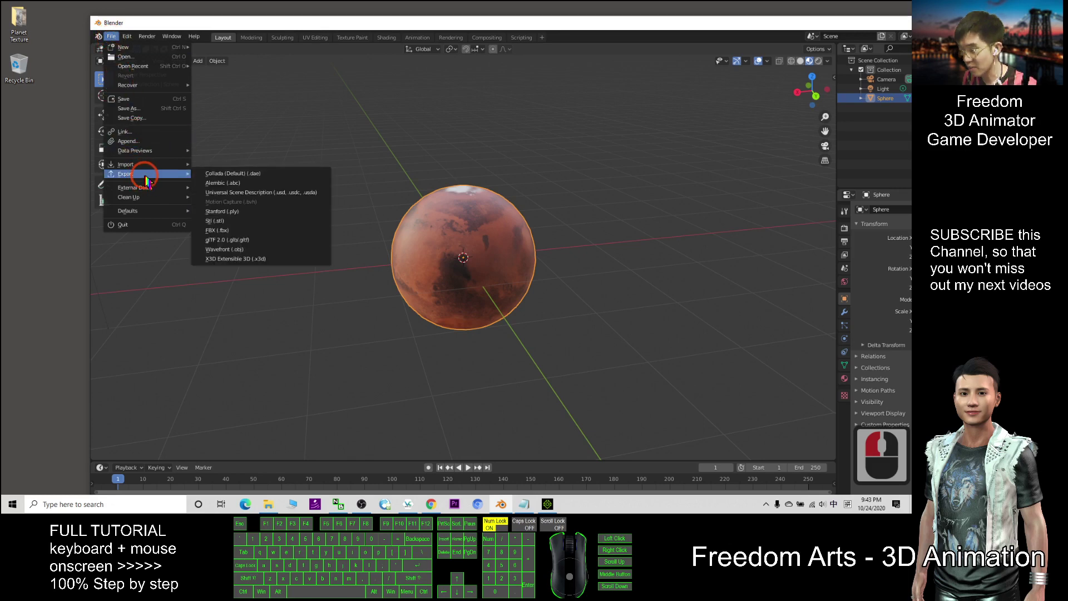
{"action": "left_click", "coordinate": [220, 231]}
{"action": "left_click_drag", "start_coordinate": [615, 106], "coordinate": [460, 87]}
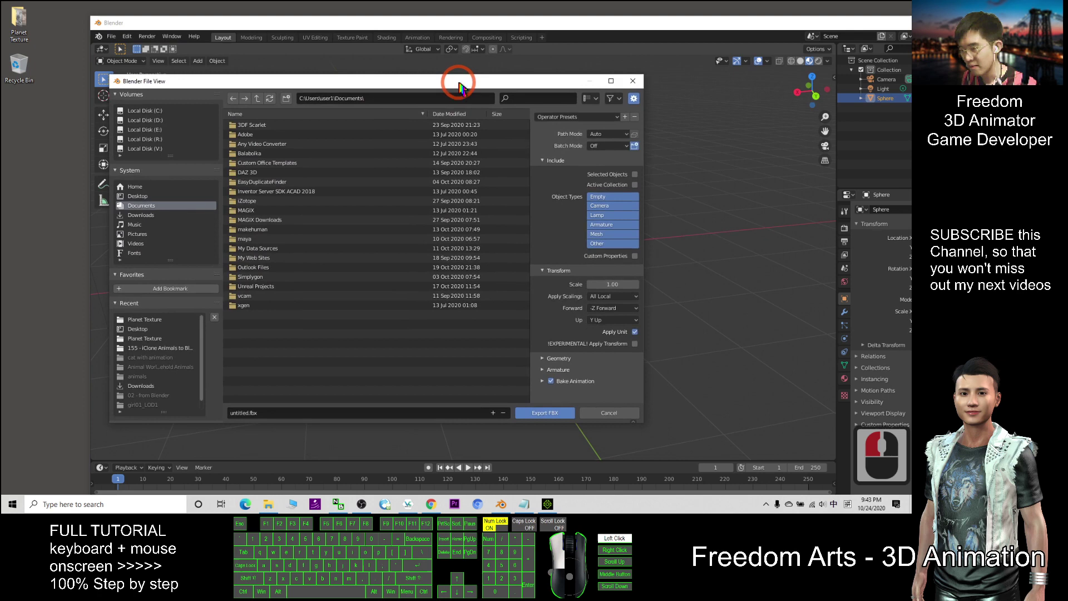
{"action": "left_click", "coordinate": [614, 134]}
{"action": "left_click", "coordinate": [587, 198]}
{"action": "left_click", "coordinate": [634, 146]}
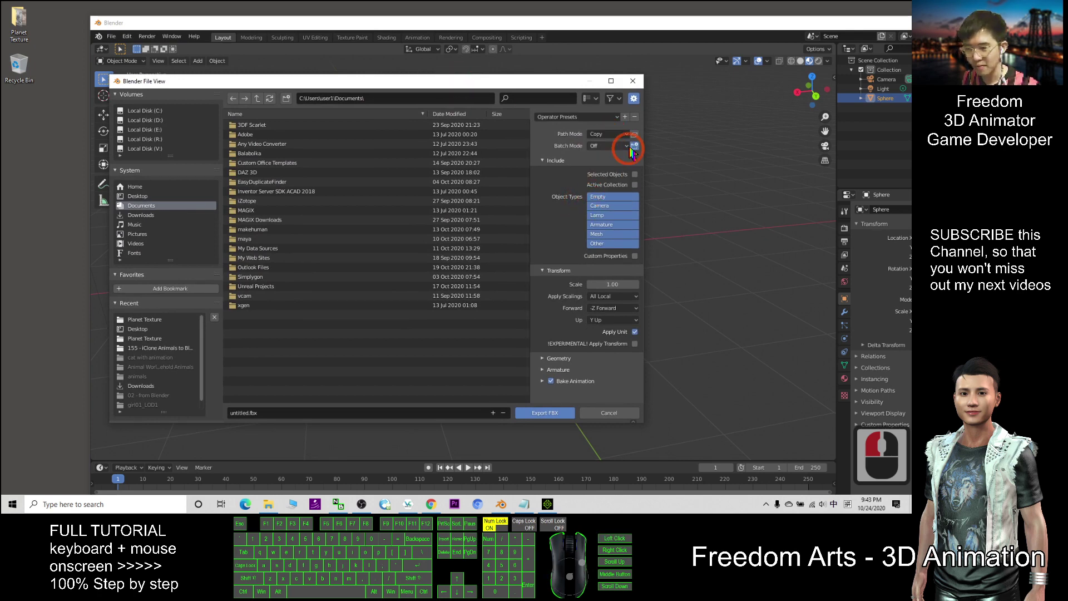
{"action": "left_click", "coordinate": [635, 135]}
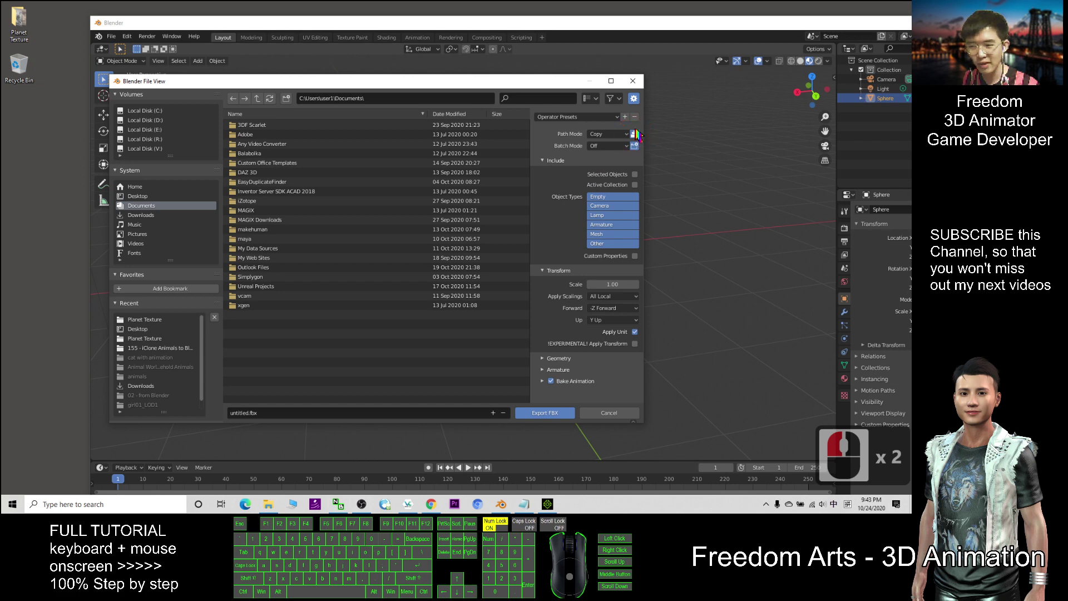
Export the FBX to the Desktop folder under the name mars planet
{"action": "left_click", "coordinate": [136, 197]}
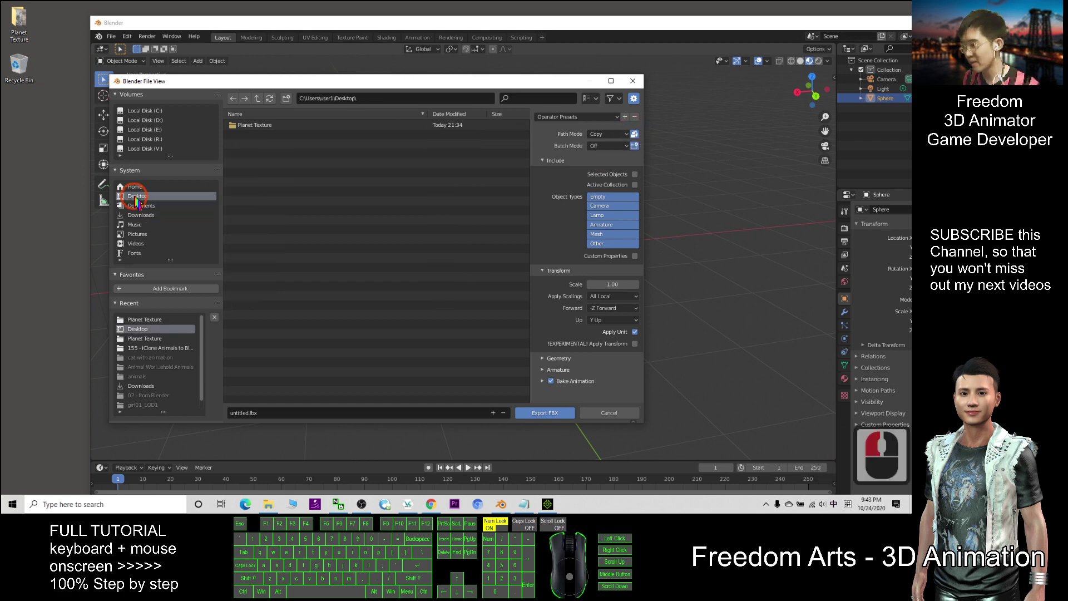
{"action": "left_click", "coordinate": [266, 413]}
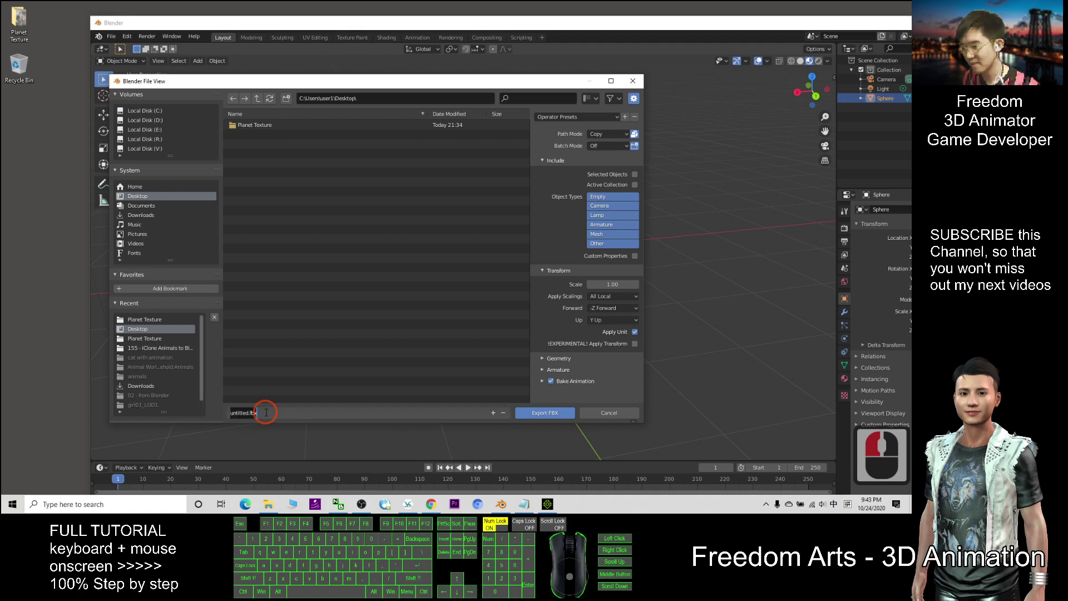
{"action": "type", "text": "mars"}
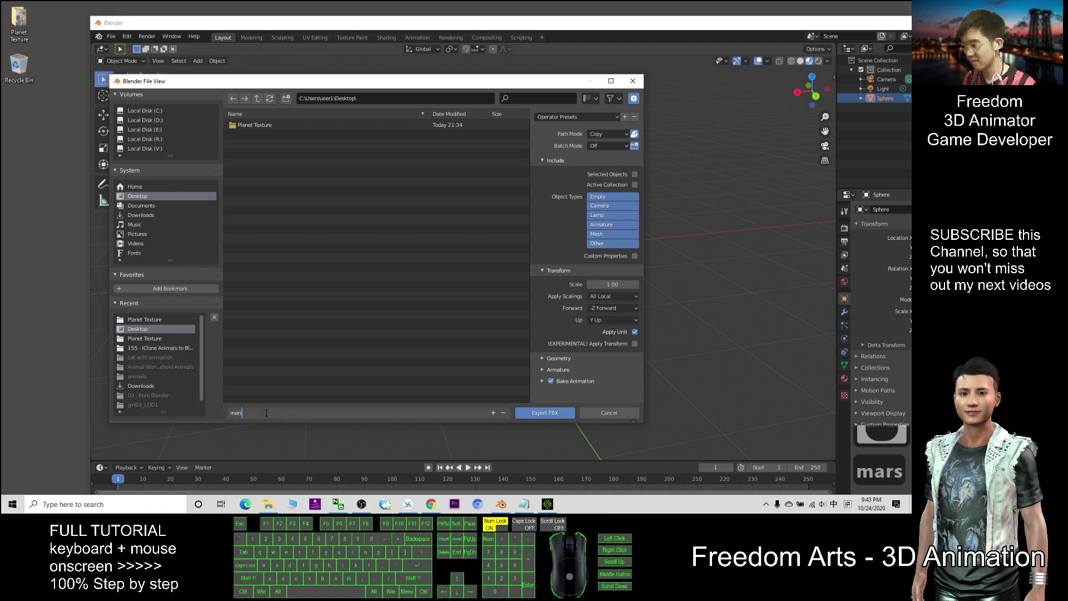
{"action": "type", "text": " palet"}
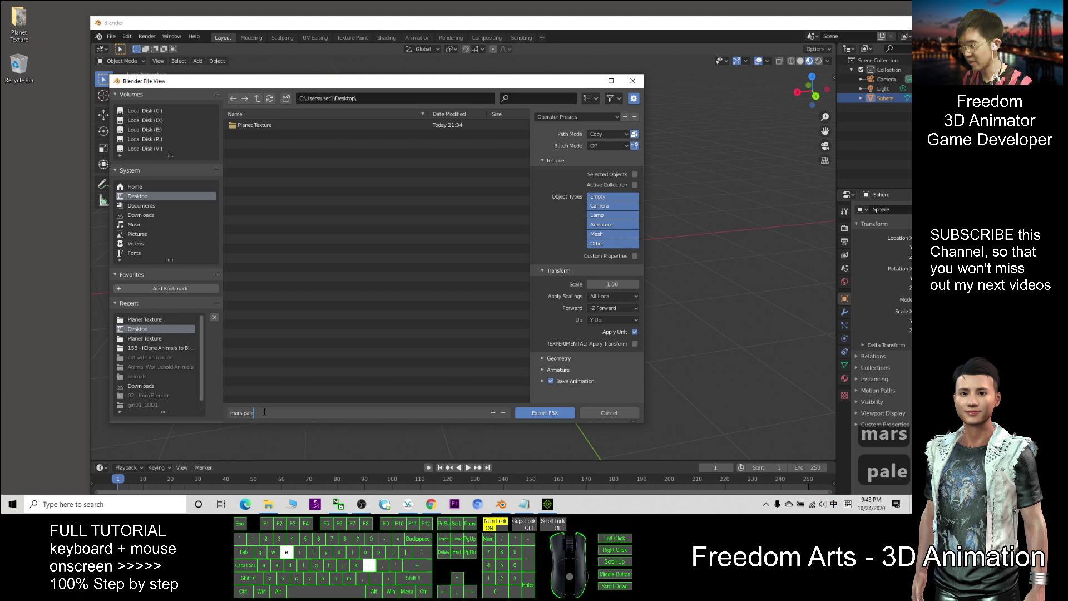
{"action": "key", "text": "BackSpace"}
{"action": "key", "text": "BackSpace"}
{"action": "key", "text": "BackSpace"}
{"action": "type", "text": "lanet"}
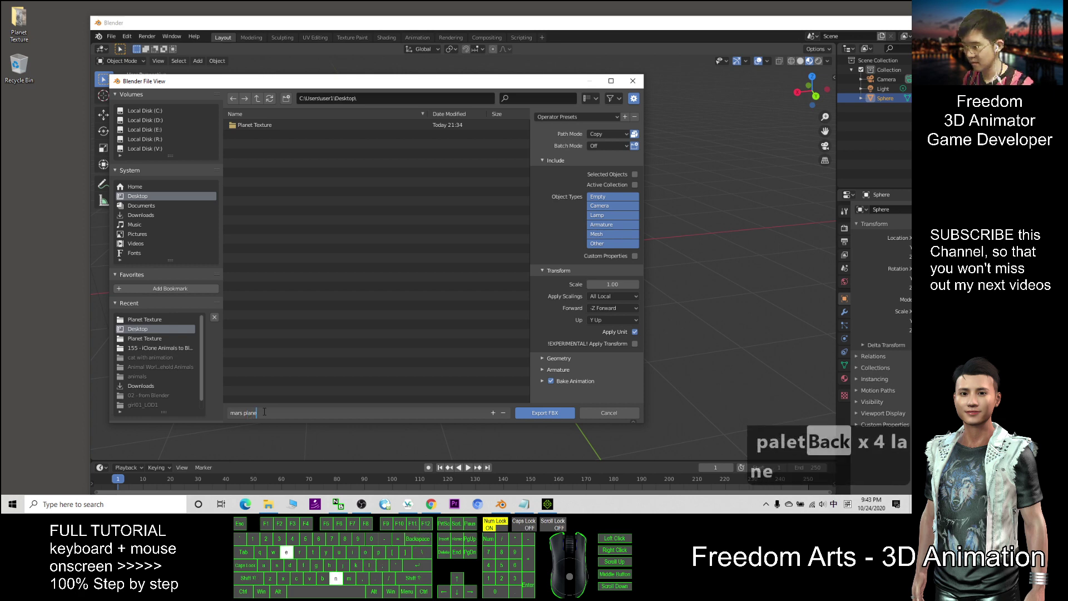
{"action": "left_click", "coordinate": [562, 410]}
{"action": "left_click", "coordinate": [562, 409]}
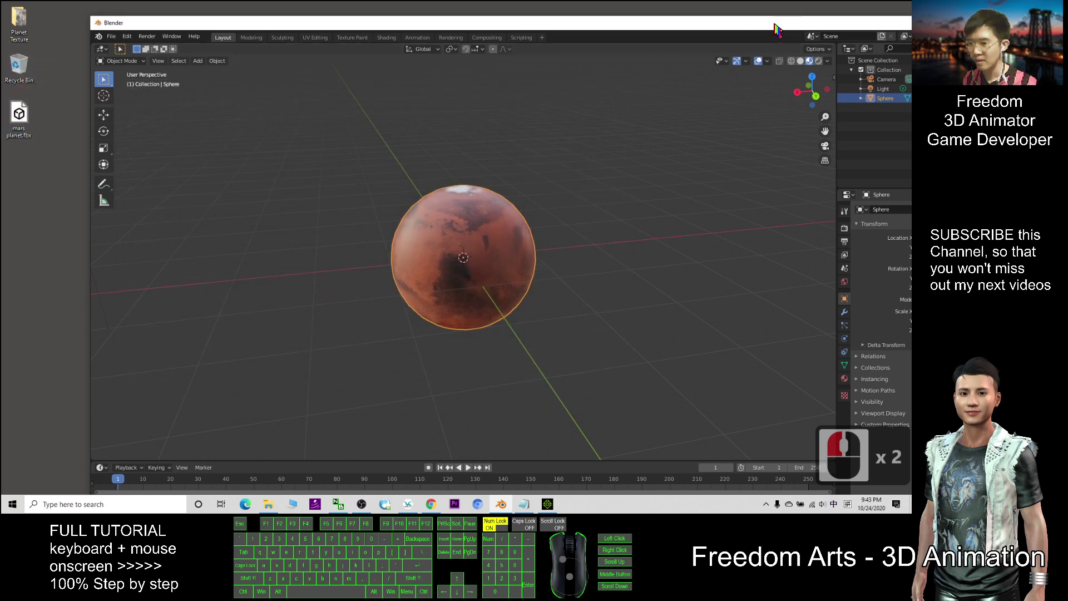
Minimize Blender, switch to iClone and import mars planet.fbx from the desktop into the scene, with iClone maximized again
{"action": "left_click_drag", "start_coordinate": [775, 26], "coordinate": [676, 3]}
{"action": "left_click", "coordinate": [851, 7]}
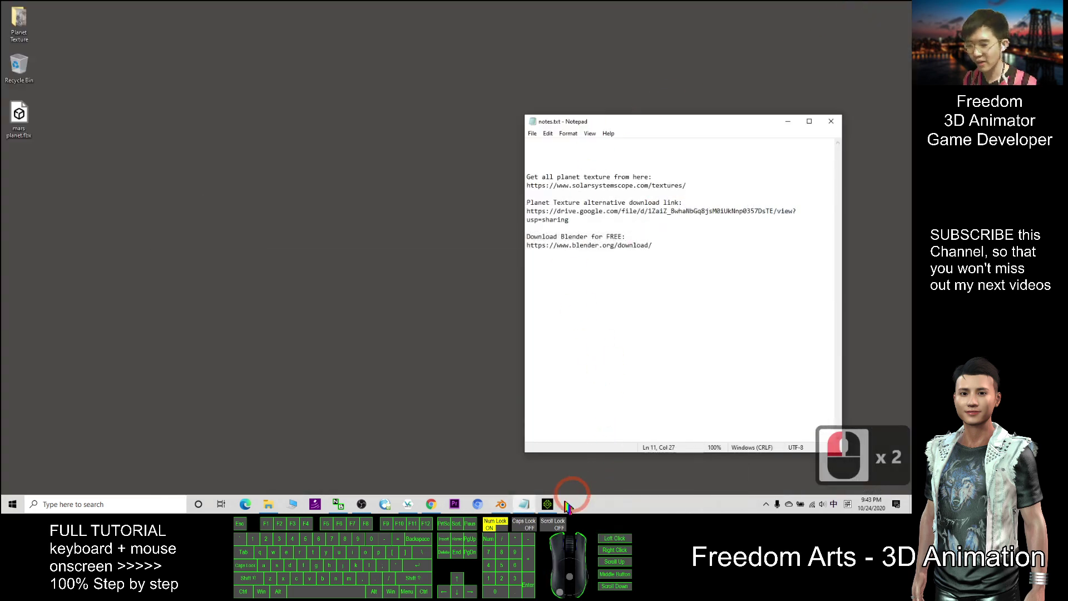
{"action": "left_click", "coordinate": [547, 503]}
{"action": "double_click", "coordinate": [453, 7]}
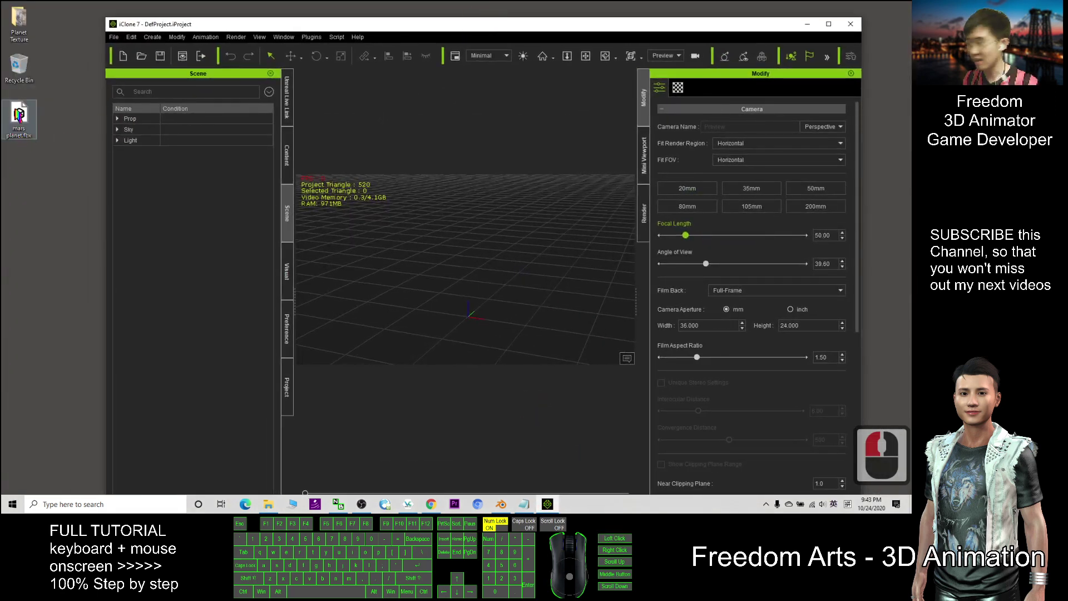
{"action": "left_click_drag", "start_coordinate": [16, 116], "coordinate": [472, 326]}
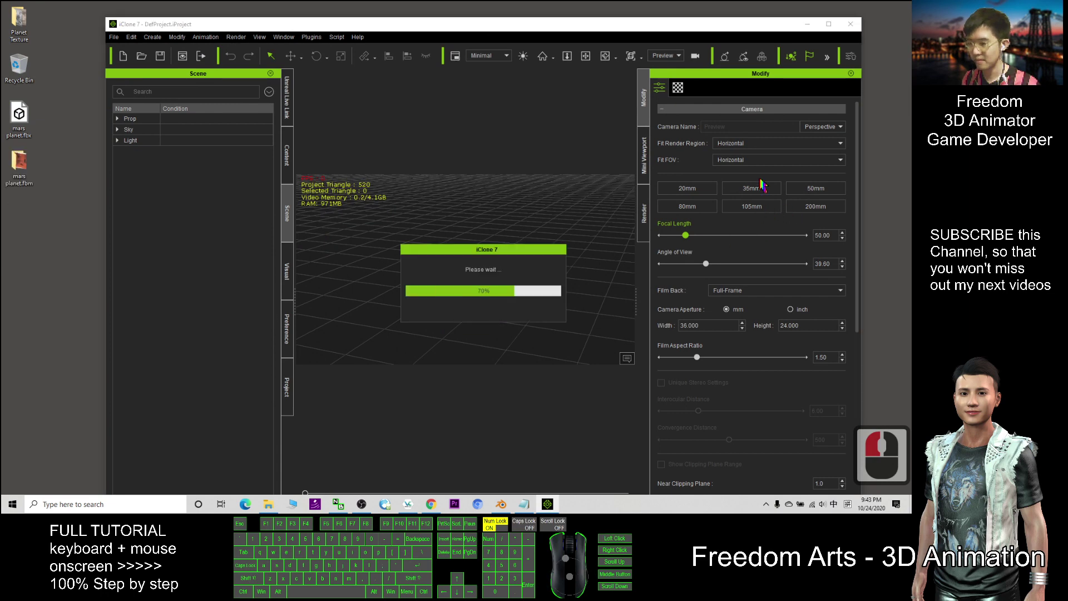
{"action": "left_click", "coordinate": [827, 24]}
Examine the imported Mars planet from several distances and angles in the iClone viewport
{"action": "scroll", "coordinate": [553, 233], "scroll_direction": "down", "scroll_amount": 6}
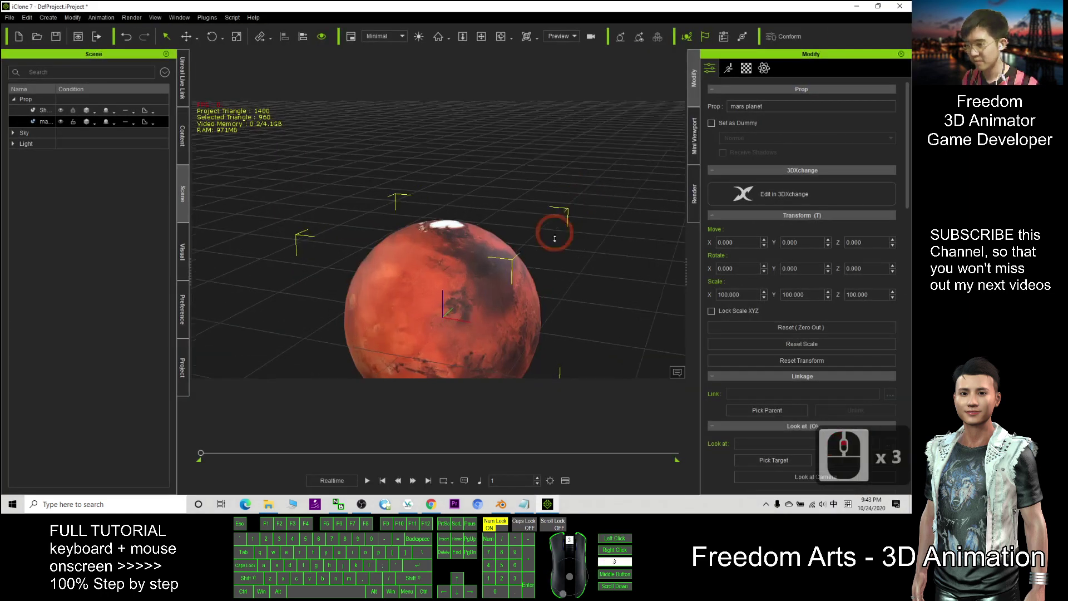
{"action": "scroll", "coordinate": [549, 284], "scroll_direction": "down", "scroll_amount": 2}
{"action": "key", "text": "x"}
{"action": "left_click_drag", "start_coordinate": [537, 303], "coordinate": [537, 247]}
{"action": "key", "text": "c"}
{"action": "left_click_drag", "start_coordinate": [548, 212], "coordinate": [478, 221]}
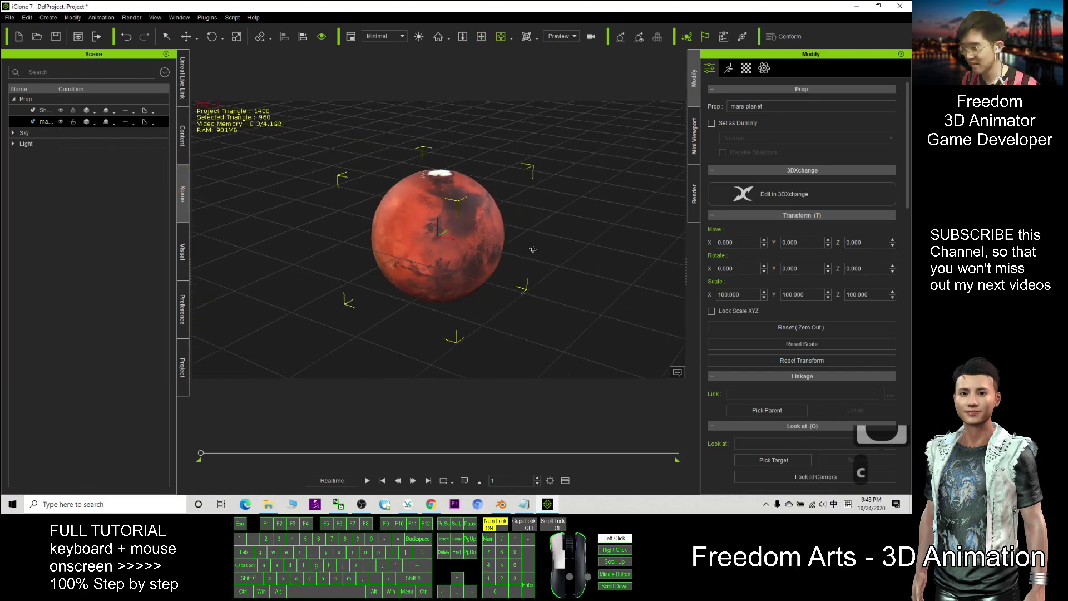
{"action": "scroll", "coordinate": [477, 222], "scroll_direction": "up", "scroll_amount": 3}
{"action": "scroll", "coordinate": [477, 222], "scroll_direction": "up", "scroll_amount": 6}
{"action": "key", "text": "x"}
{"action": "key", "text": "c"}
{"action": "left_click_drag", "start_coordinate": [546, 234], "coordinate": [544, 263]}
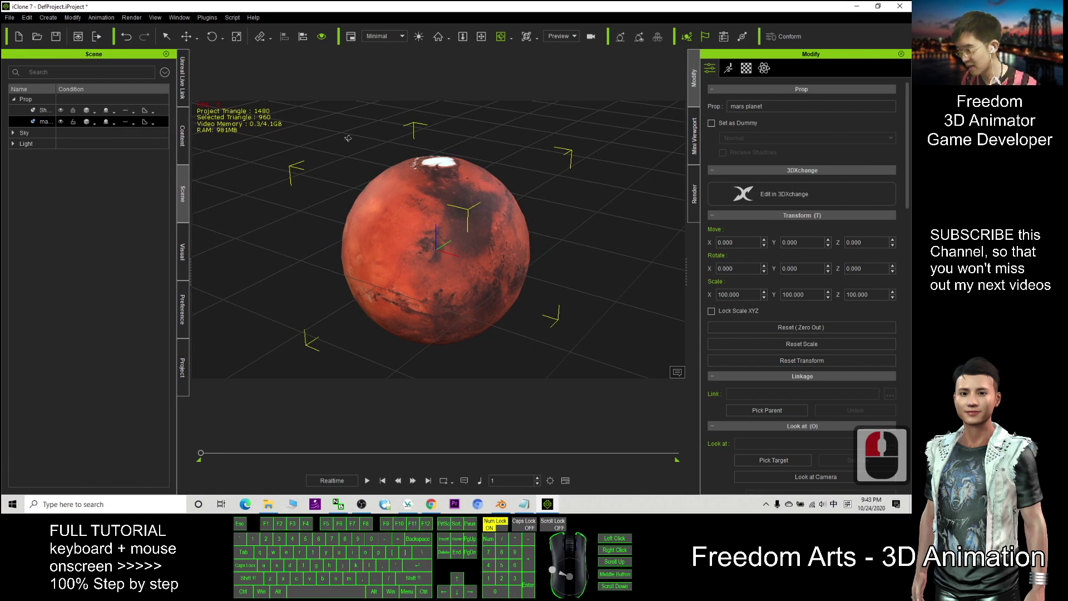
{"action": "key", "text": "c"}
{"action": "left_click_drag", "start_coordinate": [318, 162], "coordinate": [314, 161]}
Save the Mars planet as a reusable prop in the custom Prop category of the content library
{"action": "left_click", "coordinate": [187, 139]}
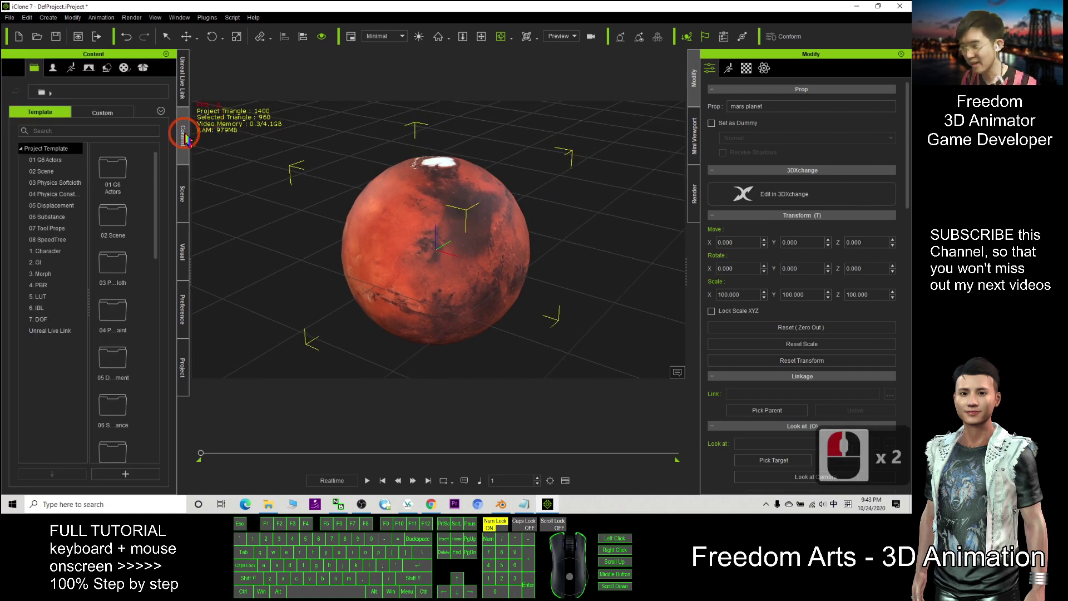
{"action": "left_click", "coordinate": [107, 68]}
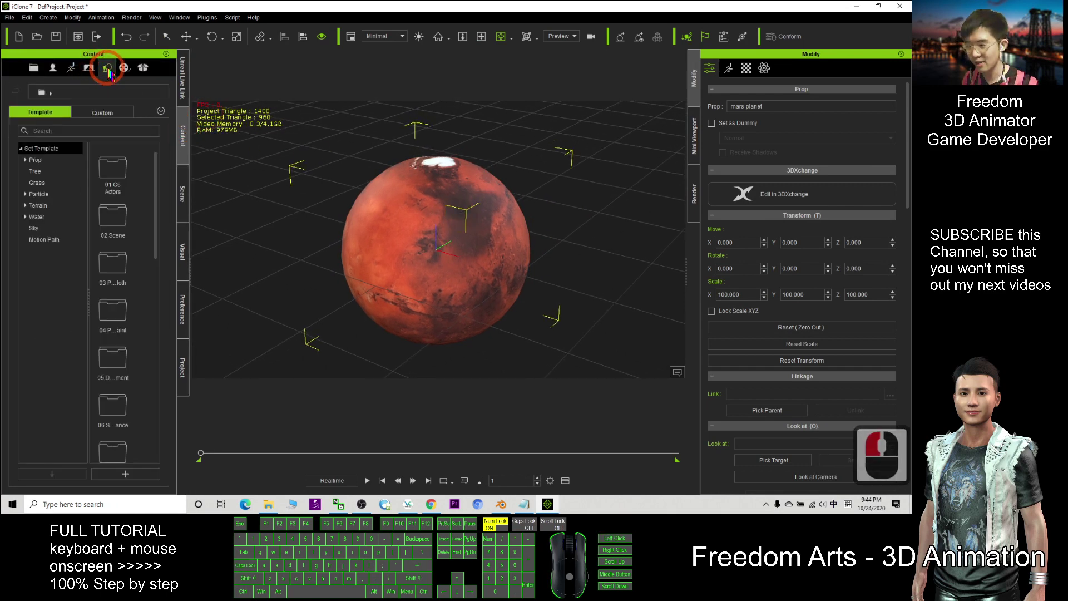
{"action": "left_click", "coordinate": [111, 114]}
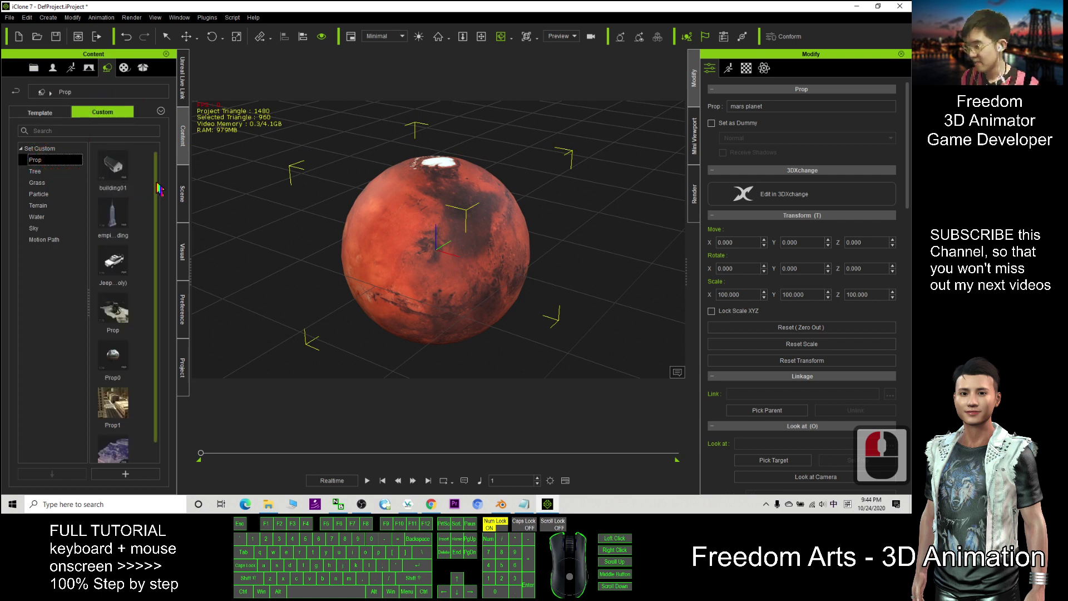
{"action": "left_click_drag", "start_coordinate": [157, 183], "coordinate": [141, 351]}
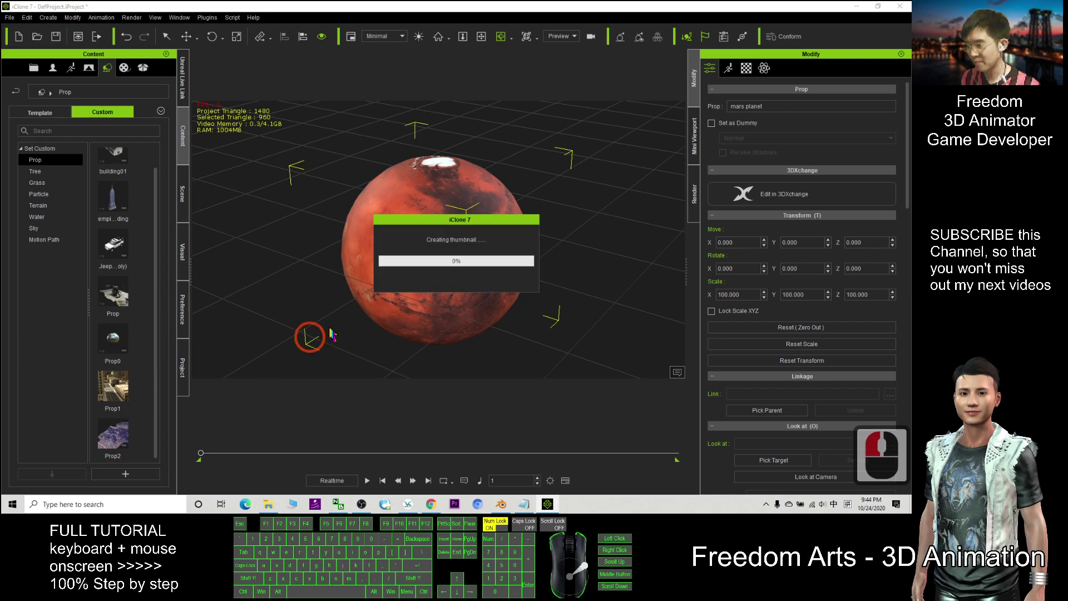
{"action": "left_click", "coordinate": [160, 384]}
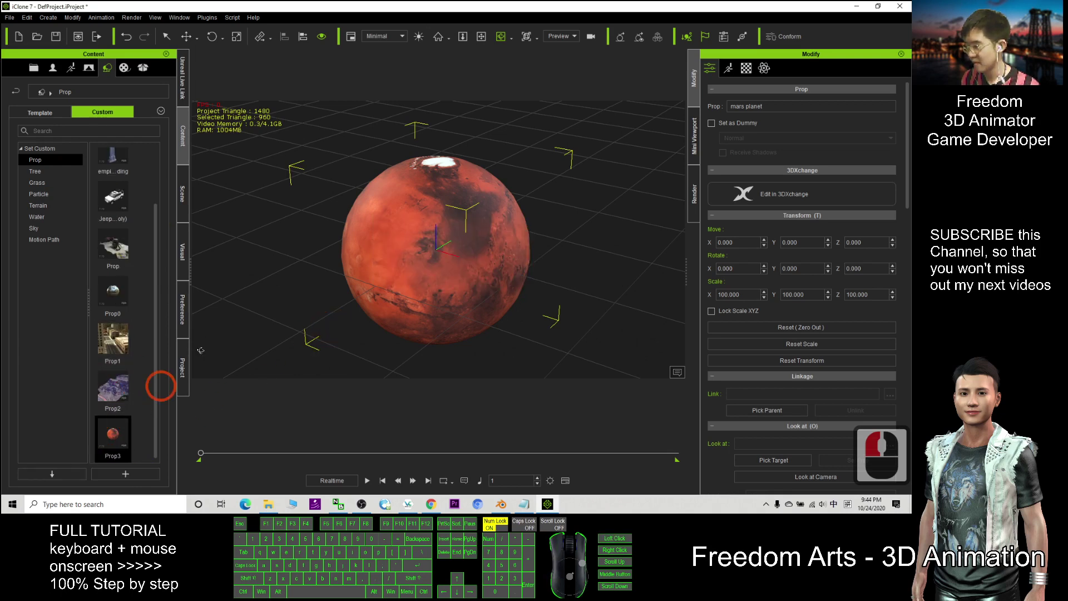
Leave the content library for the visual settings and return to its custom Prop category to locate the saved Mars prop
{"action": "scroll", "coordinate": [328, 279], "scroll_direction": "down", "scroll_amount": 17}
{"action": "left_click", "coordinate": [182, 273]}
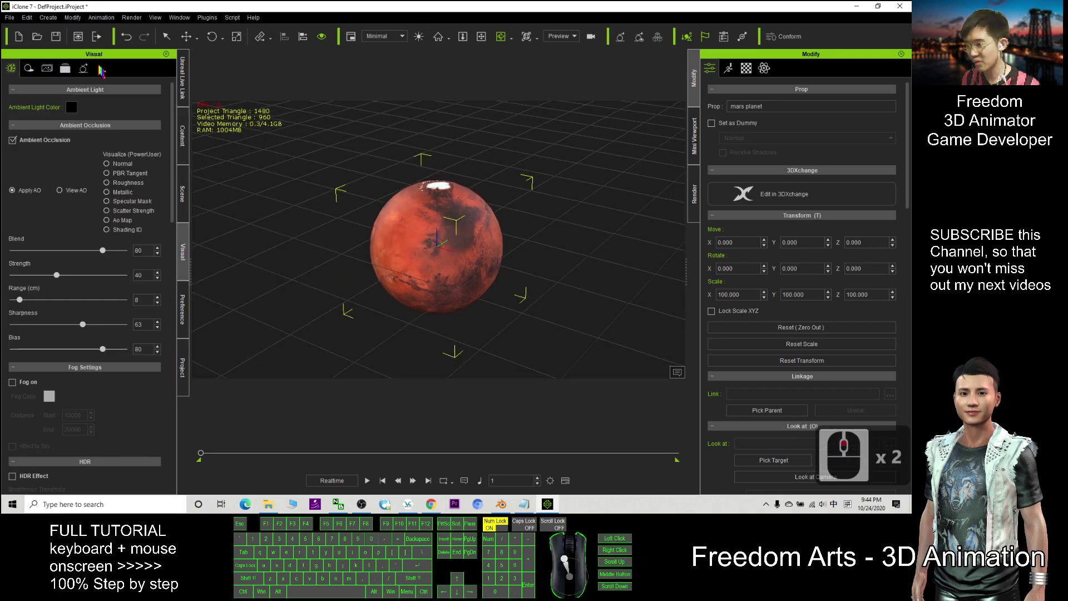
{"action": "left_click", "coordinate": [182, 135]}
{"action": "left_click", "coordinate": [108, 69]}
{"action": "triple_click", "coordinate": [34, 160]}
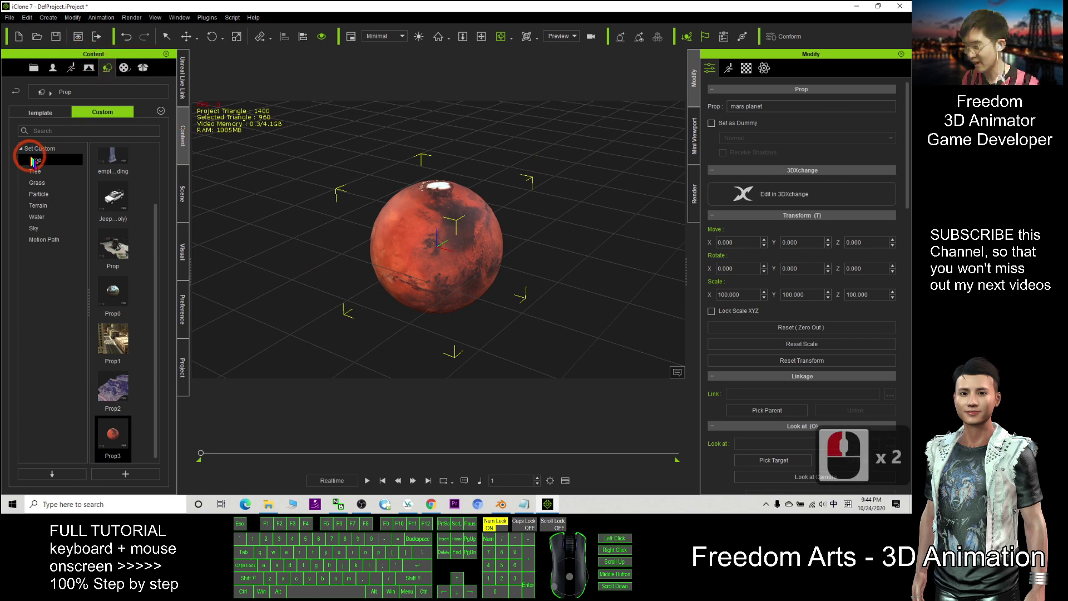
{"action": "left_click", "coordinate": [105, 114]}
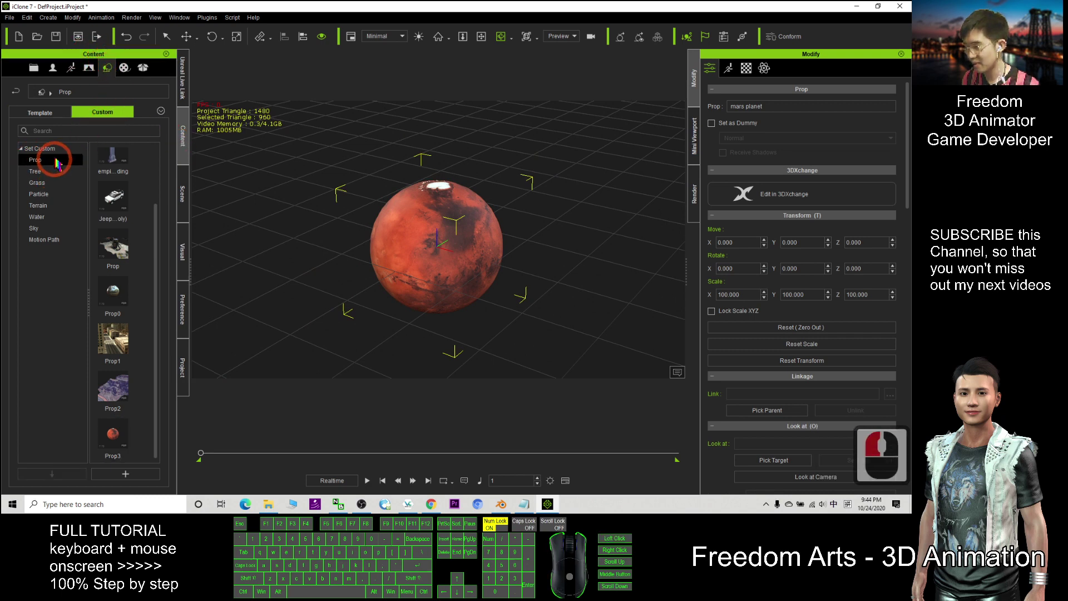
Add a second Mars planet from the saved custom prop beside the first, at about X -300 and Y -100
{"action": "left_click_drag", "start_coordinate": [113, 435], "coordinate": [342, 203]}
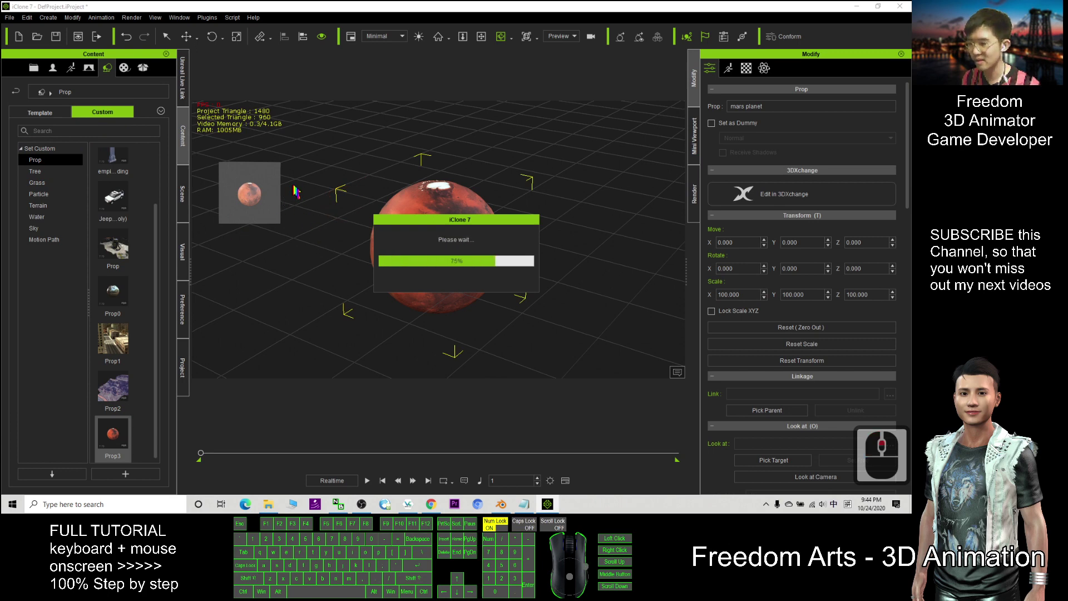
{"action": "scroll", "coordinate": [298, 187], "scroll_direction": "down", "scroll_amount": 9}
{"action": "key", "text": "x"}
{"action": "left_click_drag", "start_coordinate": [350, 227], "coordinate": [443, 212]}
{"action": "key", "text": "c"}
{"action": "key", "text": "x"}
{"action": "scroll", "coordinate": [443, 212], "scroll_direction": "up", "scroll_amount": 16}
{"action": "key", "text": "x"}
{"action": "mouse_move", "coordinate": [315, 215]}
{"action": "left_mouse_down"}
{"action": "mouse_move", "coordinate": [337, 230]}
{"action": "mouse_move", "coordinate": [330, 207]}
{"action": "left_mouse_up"}
{"action": "key", "text": "c"}
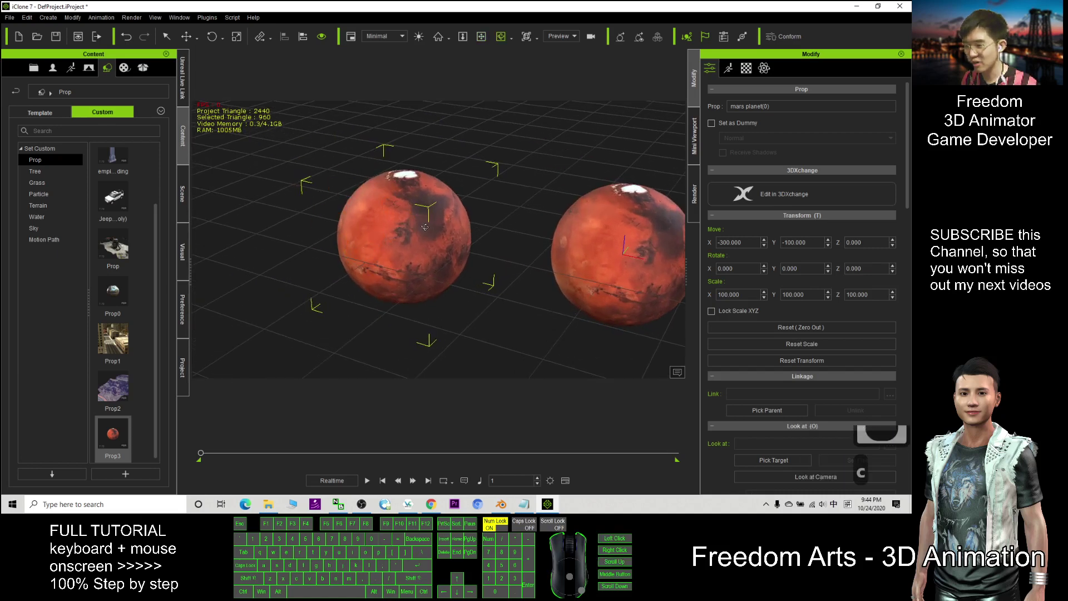
Scale the second Mars planet up uniformly to about 138
{"action": "key", "text": "e"}
{"action": "key", "text": "r"}
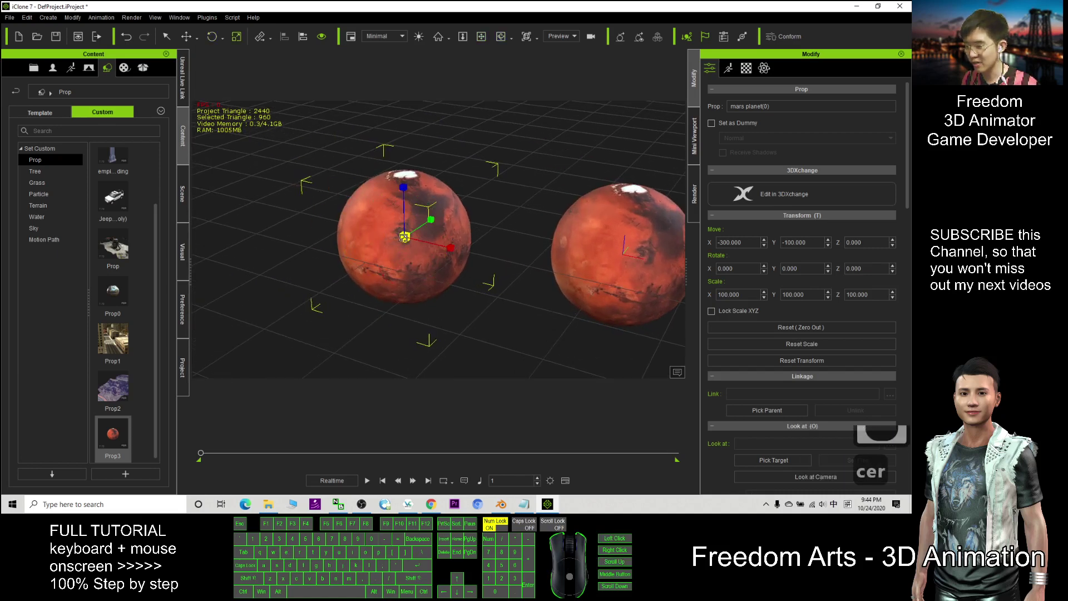
{"action": "key", "text": "r"}
{"action": "left_click_drag", "start_coordinate": [404, 237], "coordinate": [401, 213]}
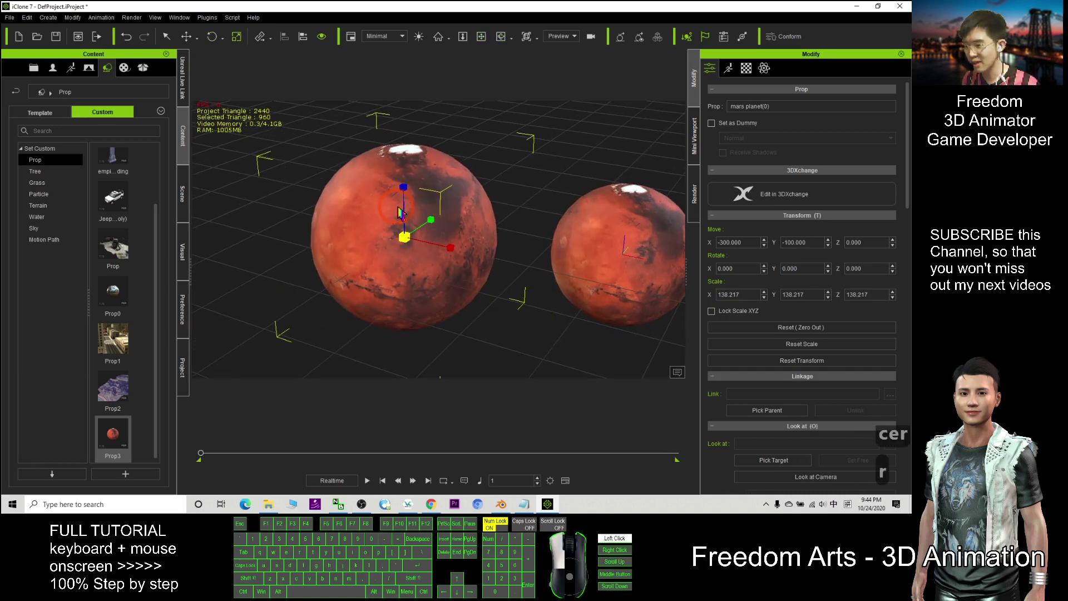
{"action": "left_click", "coordinate": [400, 212]}
{"action": "scroll", "coordinate": [478, 149], "scroll_direction": "down", "scroll_amount": 5}
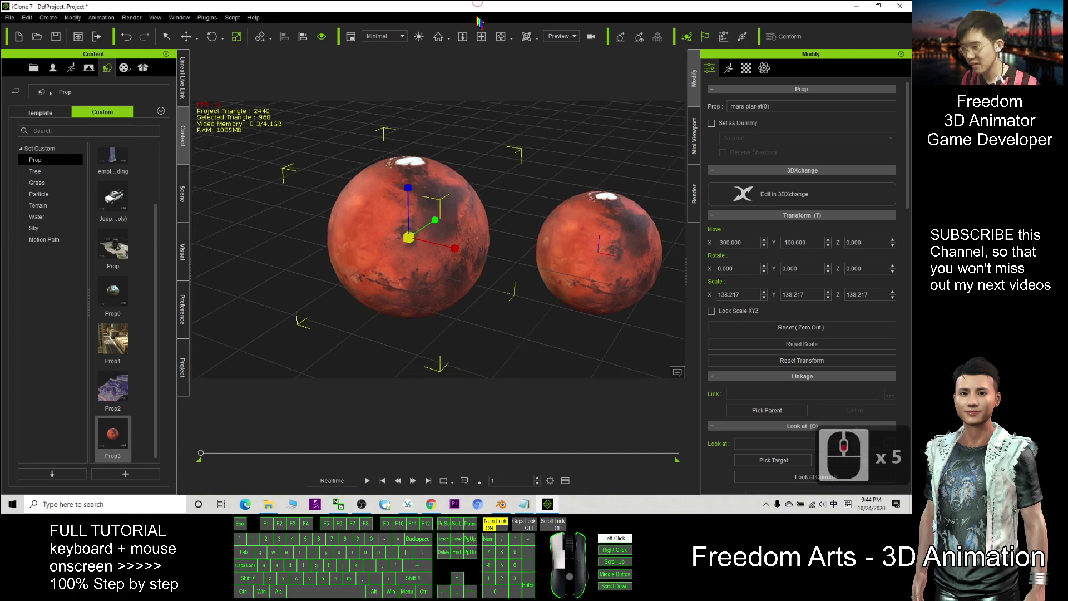
Shrink the iClone window off the desktop icons and open the Planet Texture folder
{"action": "left_click_drag", "start_coordinate": [477, 7], "coordinate": [621, 45]}
{"action": "left_click", "coordinate": [25, 10]}
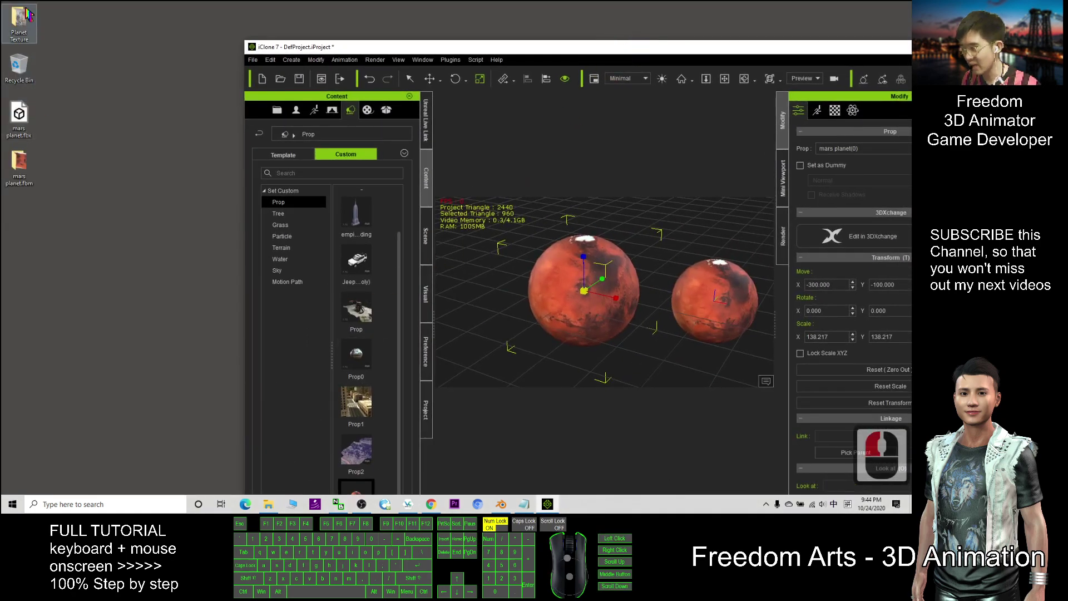
{"action": "left_click", "coordinate": [24, 22]}
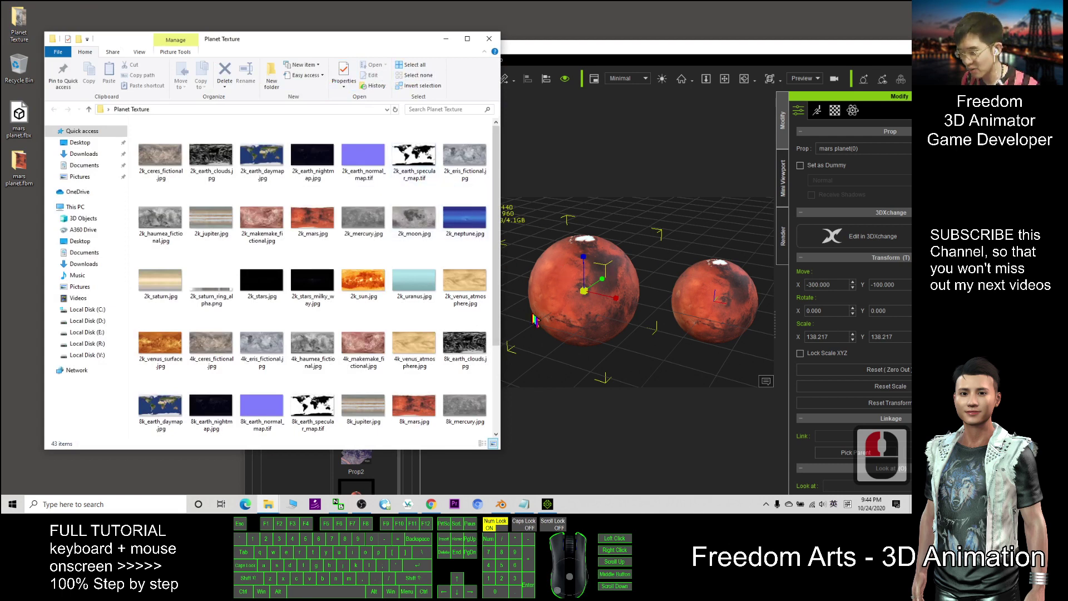
Apply the 8k_earth_daymap.jpg texture to the larger Mars planet in iClone and inspect its mapping up close
{"action": "left_click", "coordinate": [162, 408]}
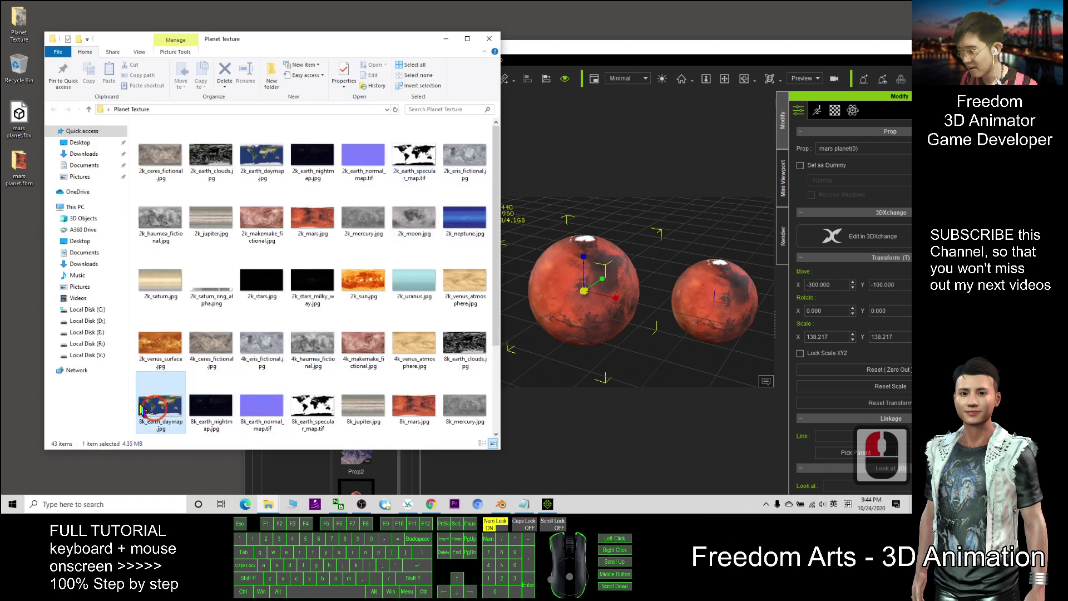
{"action": "left_click_drag", "start_coordinate": [162, 404], "coordinate": [572, 299]}
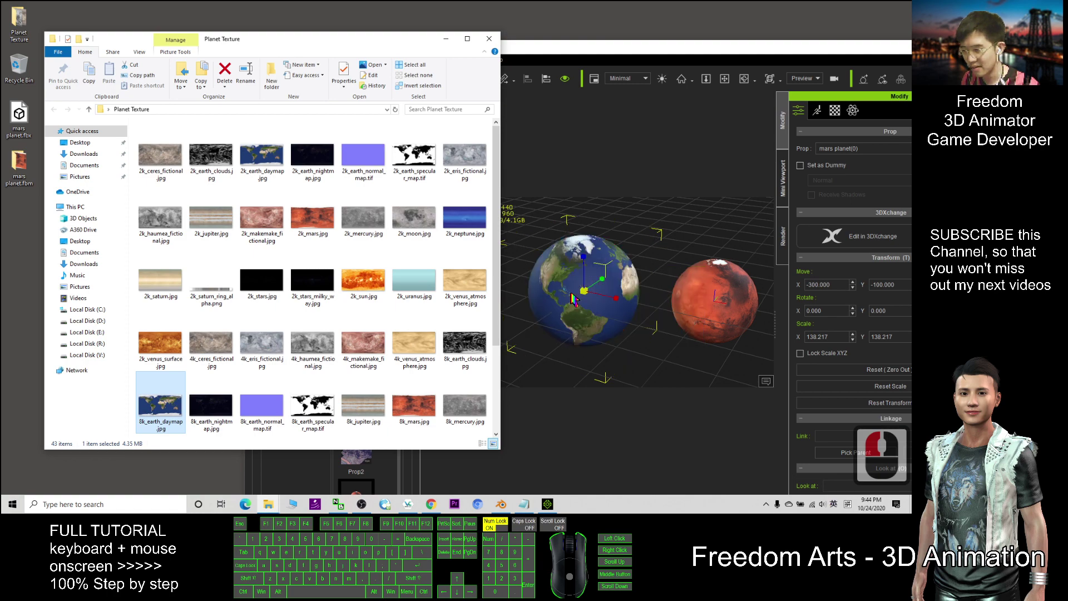
{"action": "double_click", "coordinate": [687, 48]}
{"action": "scroll", "coordinate": [416, 241], "scroll_direction": "up", "scroll_amount": 14}
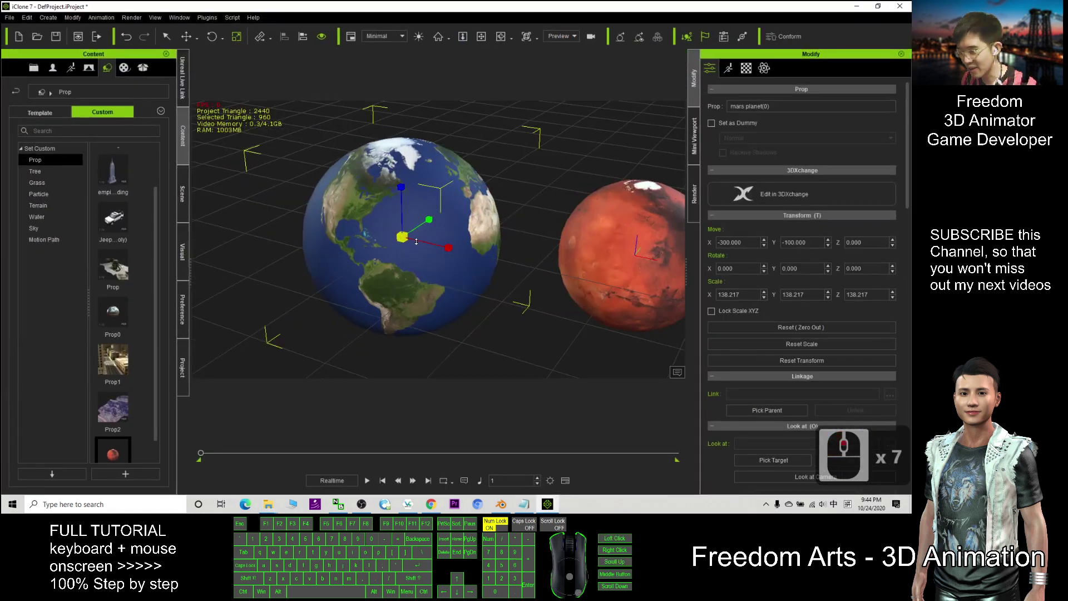
{"action": "key", "text": "x"}
{"action": "left_click_drag", "start_coordinate": [294, 267], "coordinate": [332, 160]}
{"action": "key", "text": "c"}
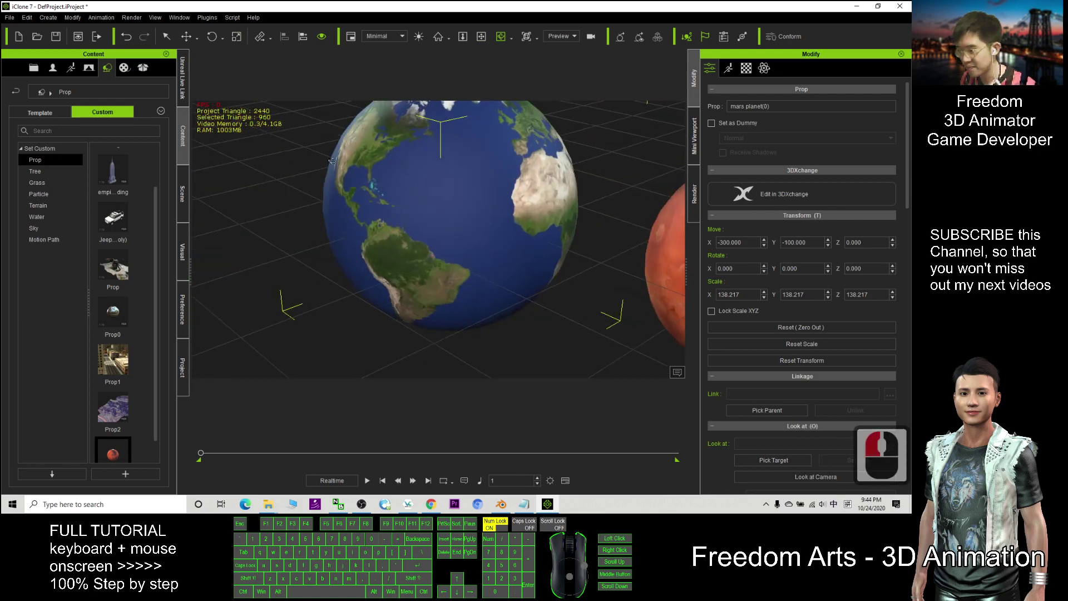
{"action": "double_click", "coordinate": [538, 12]}
{"action": "scroll", "coordinate": [555, 258], "scroll_direction": "down", "scroll_amount": 20}
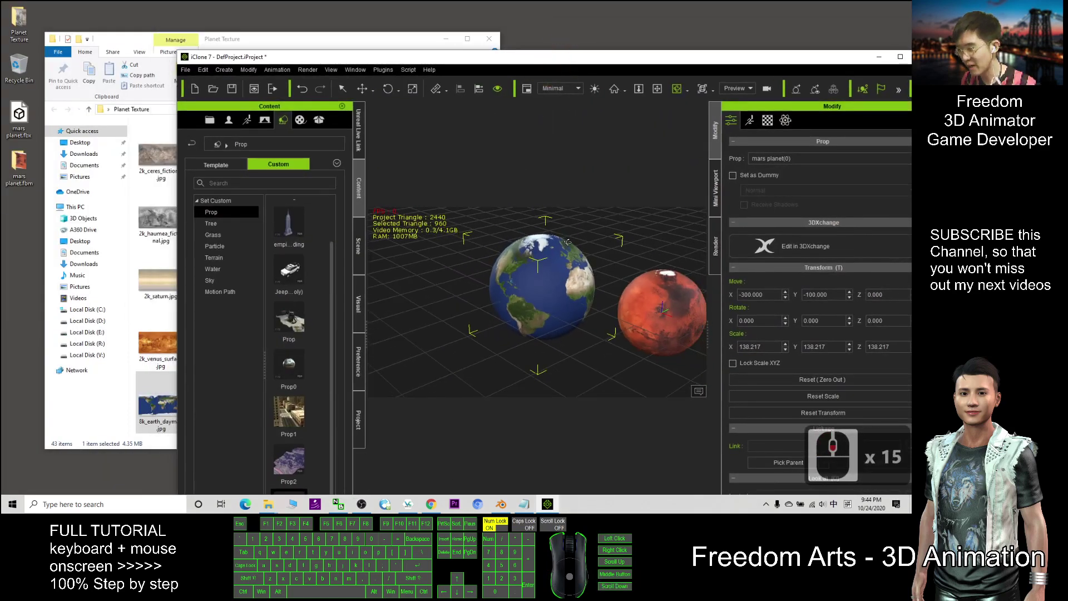
{"action": "scroll", "coordinate": [292, 367], "scroll_direction": "down", "scroll_amount": 8}
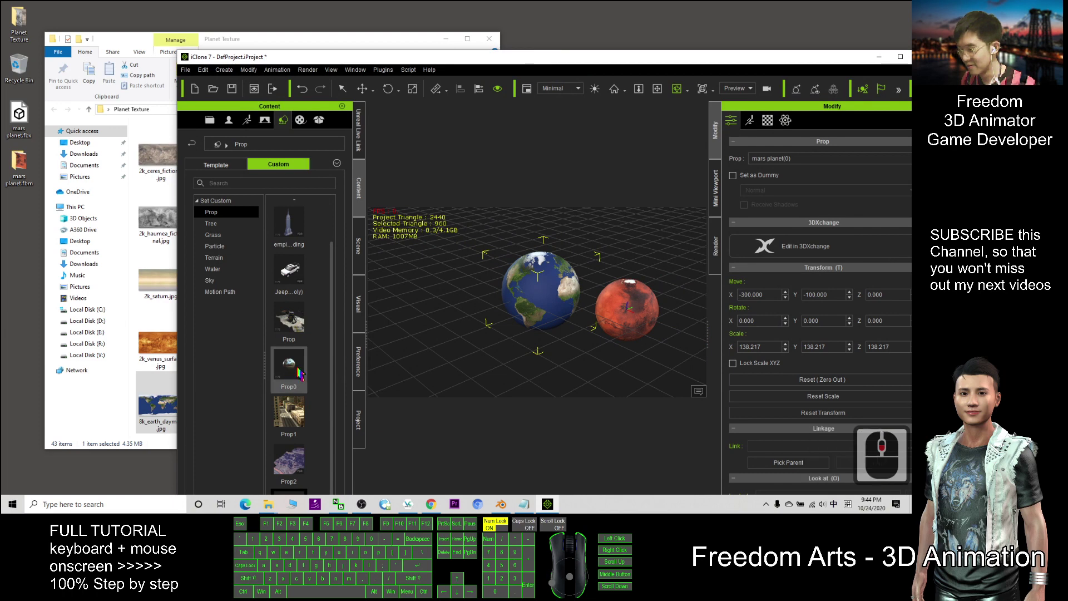
Add a third Mars planet from the saved custom prop, at about X -600 and Y -400
{"action": "double_click", "coordinate": [428, 60]}
{"action": "scroll", "coordinate": [114, 436], "scroll_direction": "down", "scroll_amount": 3}
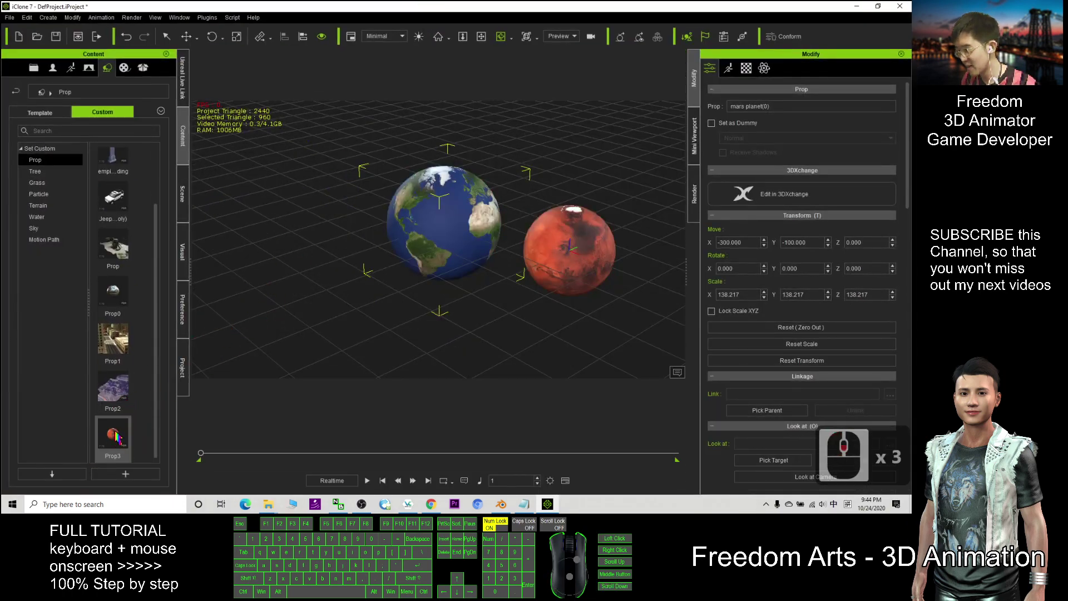
{"action": "left_click_drag", "start_coordinate": [114, 437], "coordinate": [268, 228]}
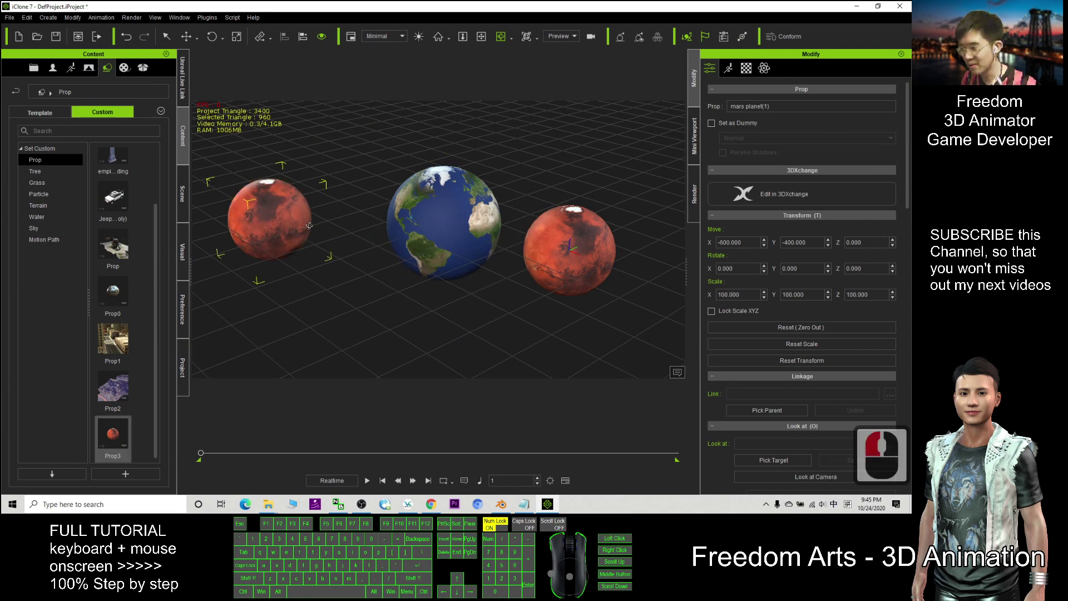
Scale the third planet down uniformly to about 32 and move it near Earth, at about X -450, Y -269, Z 122
{"action": "key", "text": "r"}
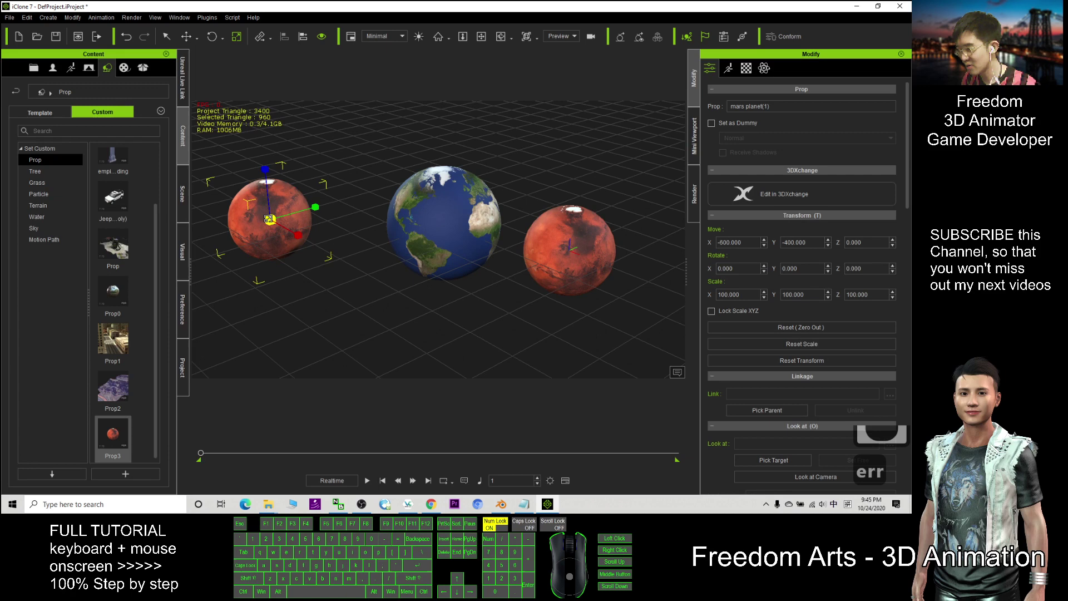
{"action": "left_click_drag", "start_coordinate": [268, 218], "coordinate": [248, 255]}
{"action": "key", "text": "w"}
{"action": "left_click_drag", "start_coordinate": [300, 221], "coordinate": [392, 223]}
{"action": "left_click_drag", "start_coordinate": [350, 167], "coordinate": [341, 127]}
{"action": "scroll", "coordinate": [348, 189], "scroll_direction": "up", "scroll_amount": 15}
{"action": "key", "text": "x"}
{"action": "left_click_drag", "start_coordinate": [343, 251], "coordinate": [501, 272]}
{"action": "key", "text": "c"}
Reveal the Planet Texture folder beside iClone and apply 2k_moon.jpg to the small planet next to Earth
{"action": "double_click", "coordinate": [495, 7]}
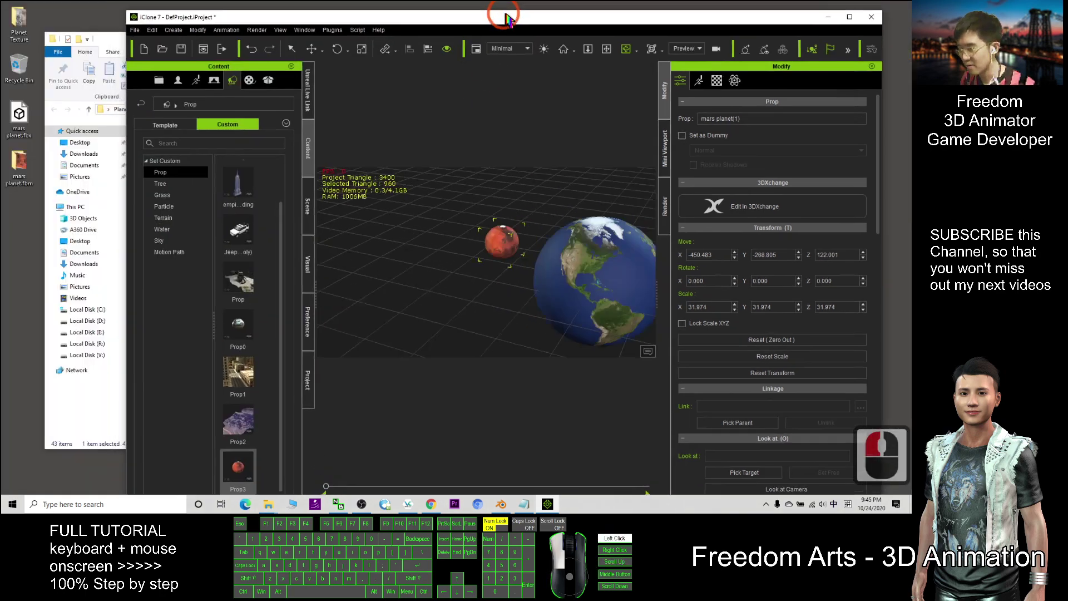
{"action": "left_click", "coordinate": [143, 48]}
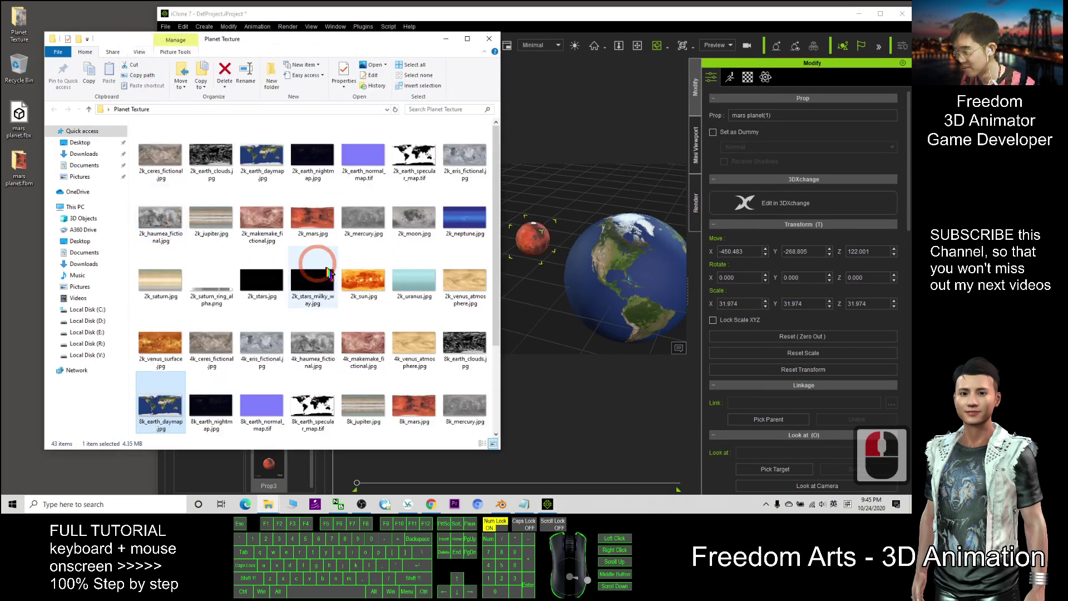
{"action": "scroll", "coordinate": [383, 300], "scroll_direction": "down", "scroll_amount": 4}
{"action": "scroll", "coordinate": [352, 282], "scroll_direction": "up", "scroll_amount": 2}
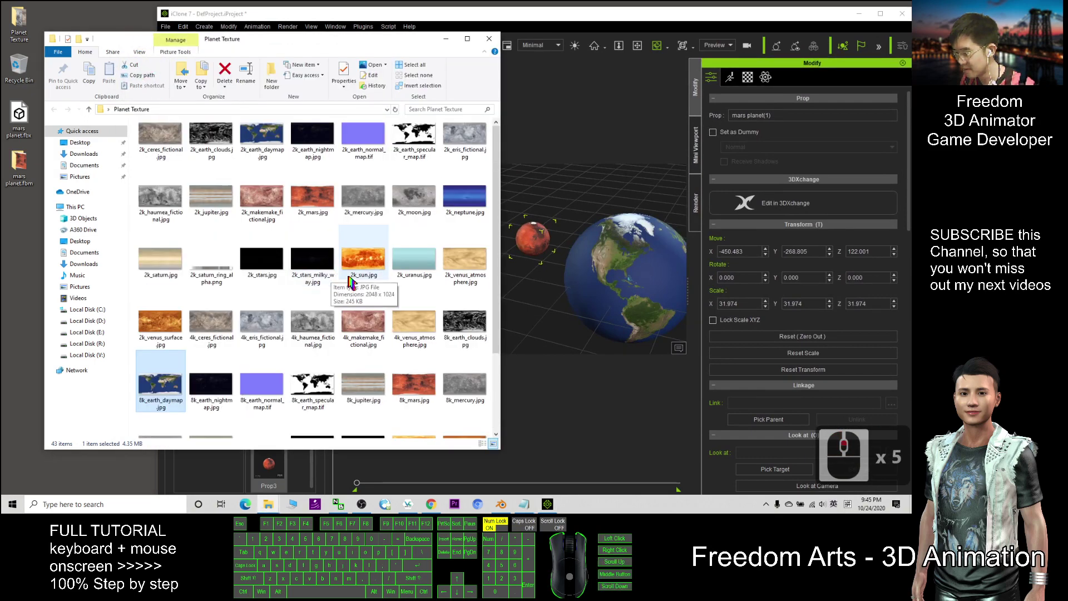
{"action": "left_click", "coordinate": [414, 198]}
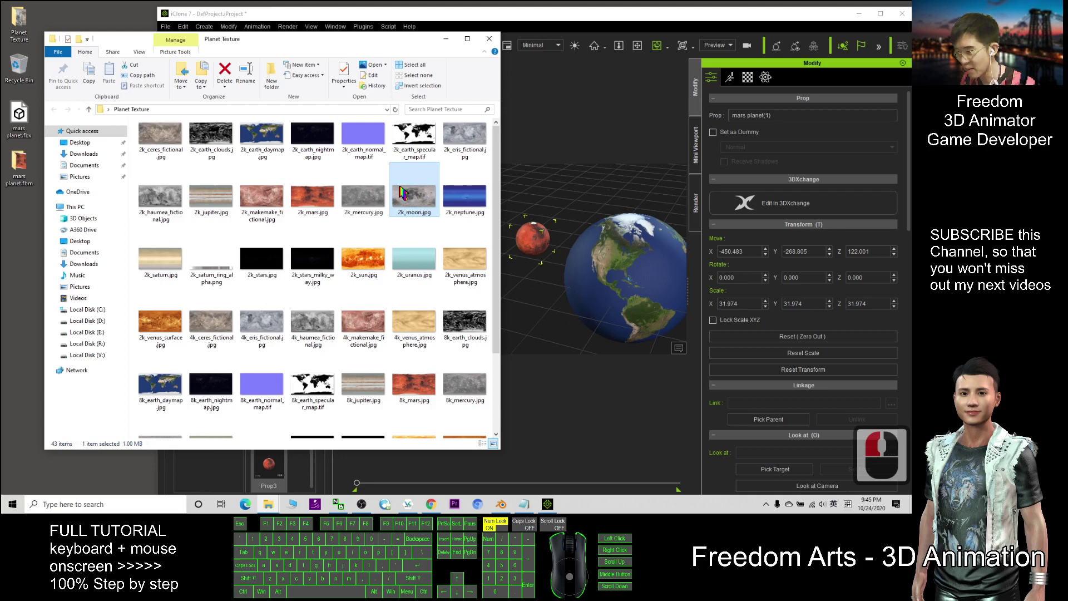
{"action": "left_click_drag", "start_coordinate": [402, 193], "coordinate": [529, 243]}
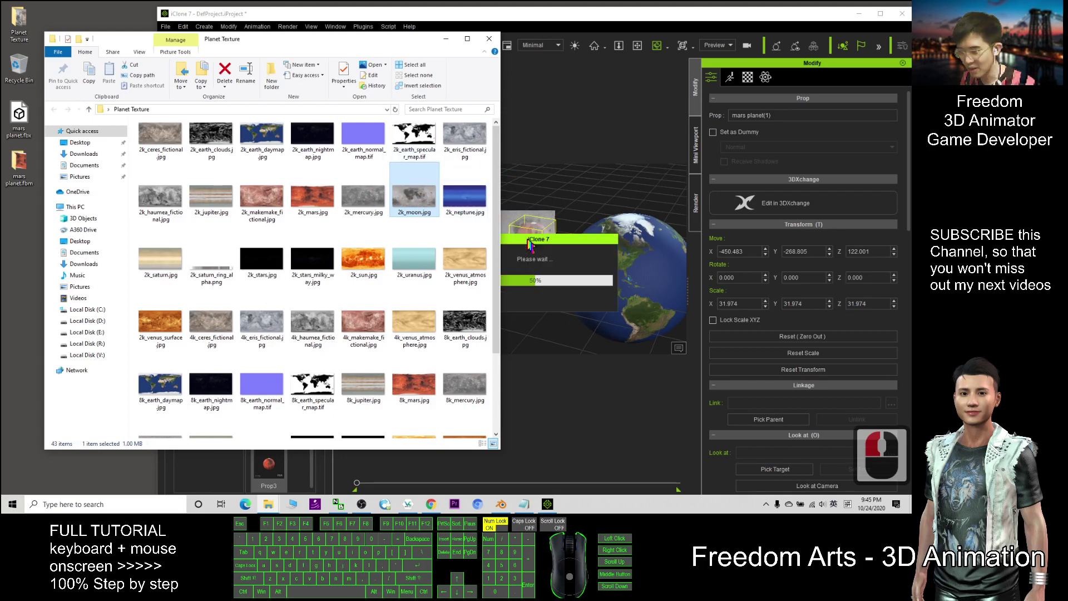
Inspect the moon-textured planet up close and together with the Earth and Mars planets
{"action": "left_click", "coordinate": [596, 15]}
{"action": "scroll", "coordinate": [583, 242], "scroll_direction": "up", "scroll_amount": 20}
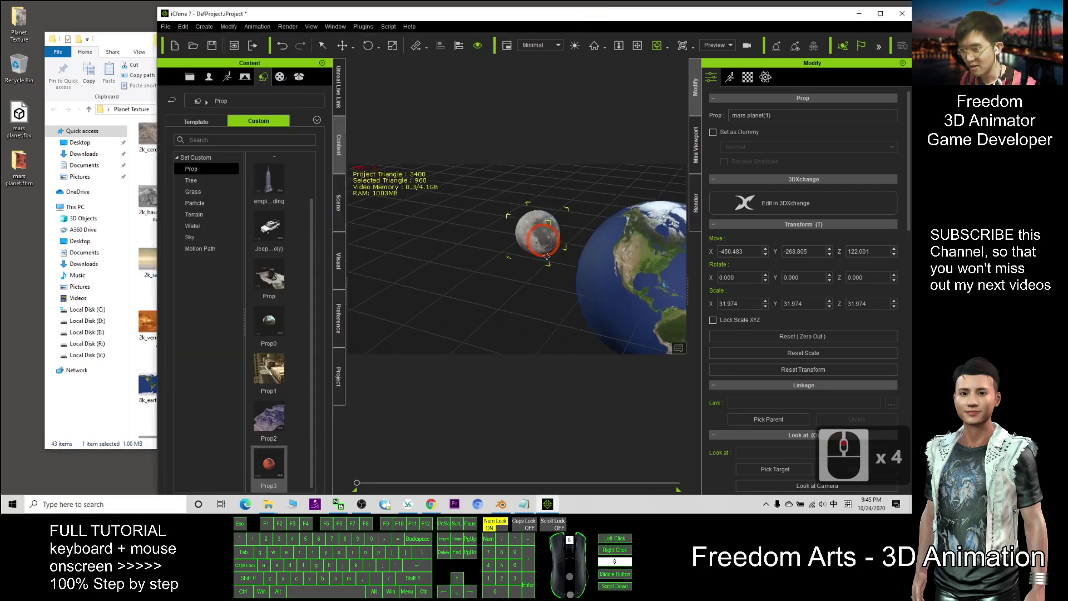
{"action": "scroll", "coordinate": [612, 228], "scroll_direction": "down", "scroll_amount": 5}
{"action": "left_click_drag", "start_coordinate": [582, 243], "coordinate": [657, 230]}
{"action": "key", "text": "x"}
{"action": "key", "text": "c"}
{"action": "key", "text": "c"}
{"action": "key", "text": "c"}
{"action": "key", "text": "c"}
{"action": "key", "text": "c"}
{"action": "key", "text": "c"}
{"action": "key", "text": "c"}
{"action": "key", "text": "c"}
{"action": "key", "text": "c"}
{"action": "key", "text": "c"}
{"action": "key", "text": "c"}
{"action": "key", "text": "c"}
{"action": "key", "text": "c"}
{"action": "key", "text": "c"}
{"action": "key", "text": "c"}
{"action": "key", "text": "c"}
{"action": "key", "text": "c"}
{"action": "key", "text": "c"}
{"action": "key", "text": "c"}
{"action": "key", "text": "c"}
{"action": "key", "text": "c"}
{"action": "scroll", "coordinate": [567, 267], "scroll_direction": "down", "scroll_amount": 19}
{"action": "key", "text": "x"}
{"action": "key", "text": "c"}
{"action": "scroll", "coordinate": [553, 303], "scroll_direction": "down", "scroll_amount": 3}
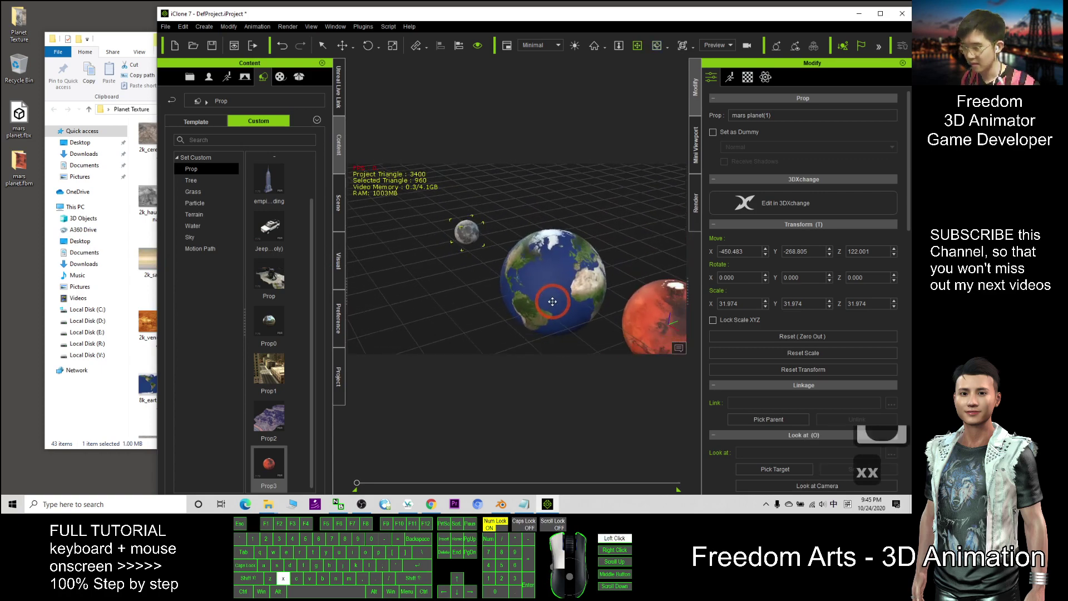
Switch to Blender and open the Mars sphere in the UV Editing workspace
{"action": "left_click", "coordinate": [501, 505]}
{"action": "scroll", "coordinate": [405, 262], "scroll_direction": "up", "scroll_amount": 3}
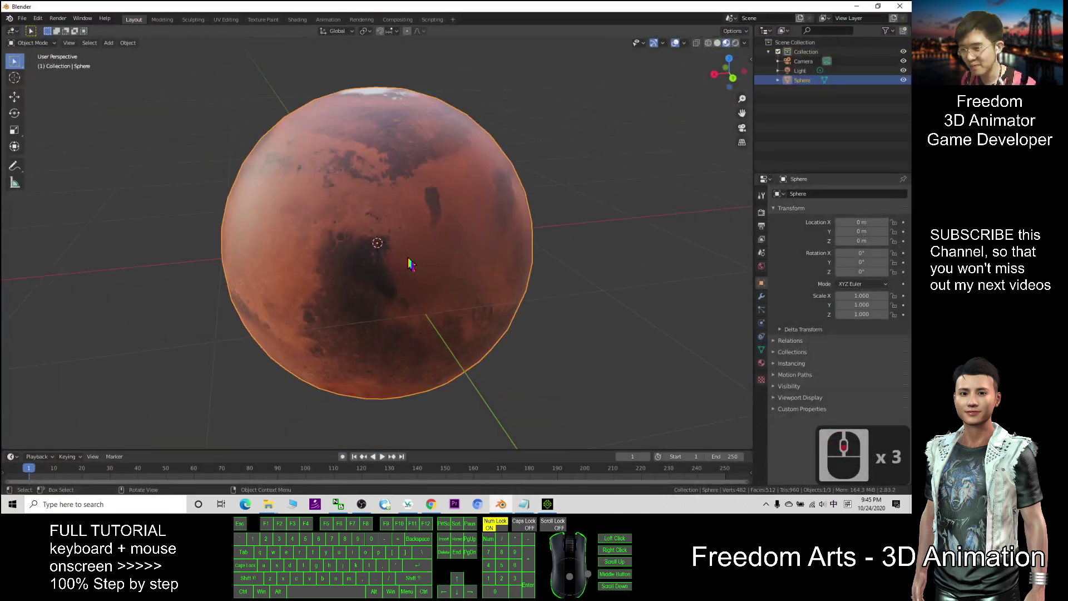
{"action": "key", "text": "c"}
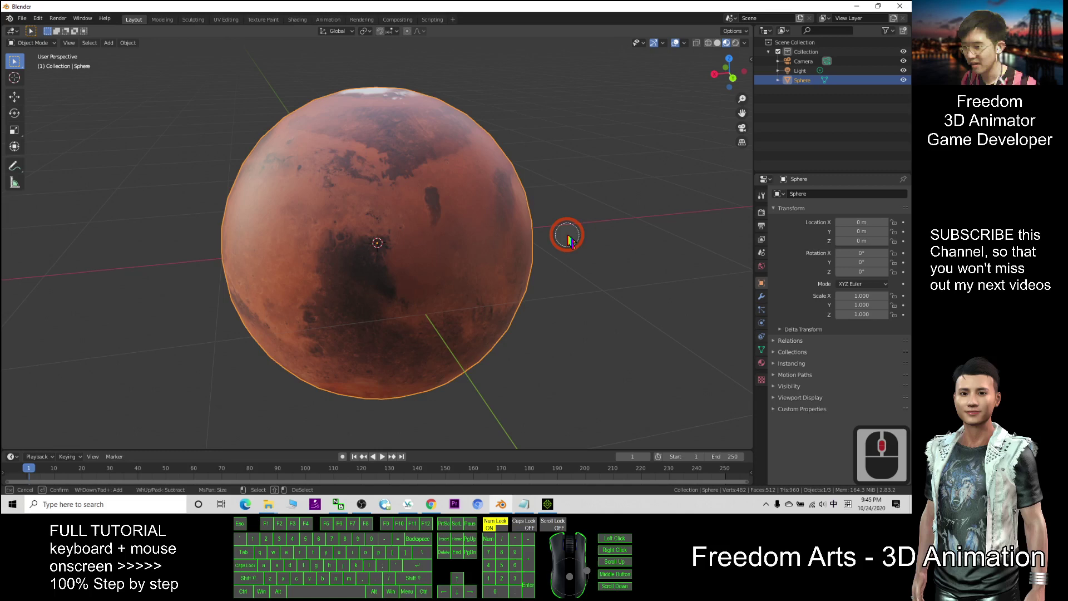
{"action": "key", "text": "Escape"}
{"action": "middle_click_drag", "start_coordinate": [615, 240], "coordinate": [534, 167]}
{"action": "left_click", "coordinate": [434, 195]}
{"action": "left_click", "coordinate": [225, 20]}
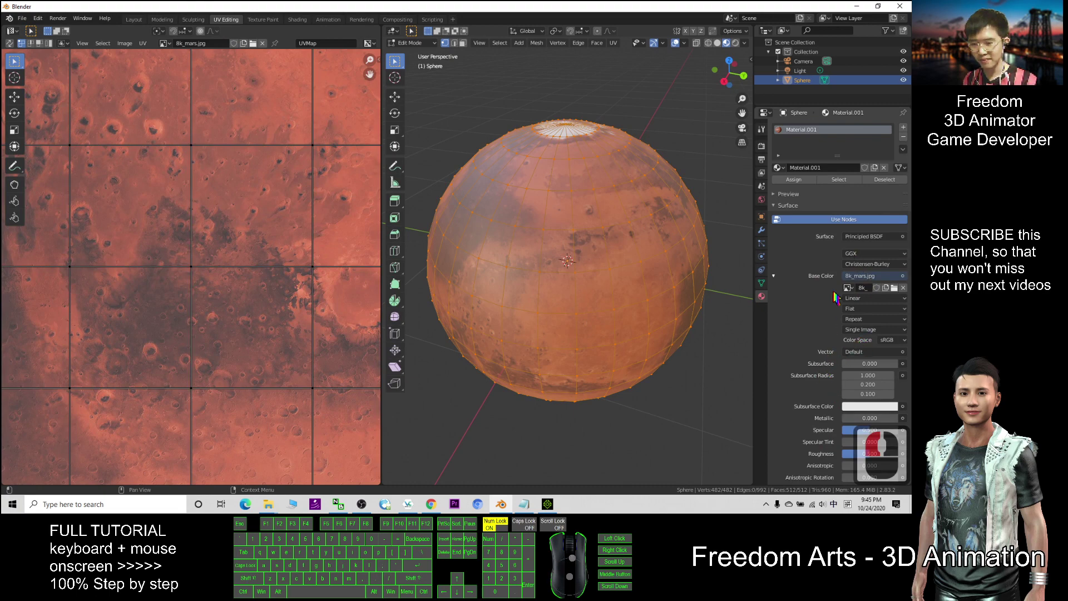
Replace the sphere material's base color image with 2k_jupiter.jpg and return to the Layout workspace
{"action": "scroll", "coordinate": [838, 289], "scroll_direction": "up", "scroll_amount": 8}
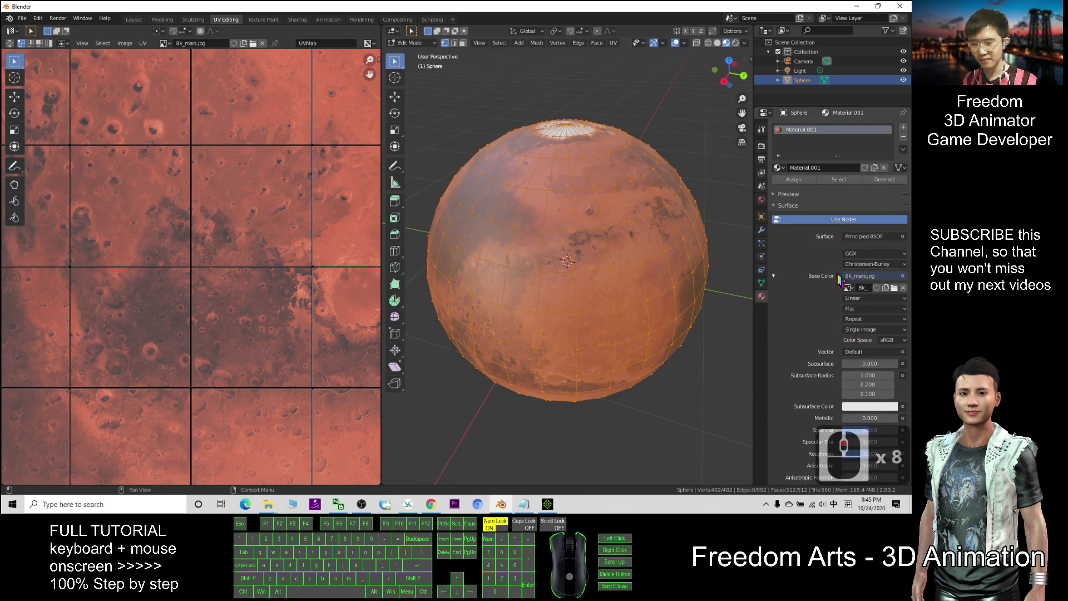
{"action": "left_click", "coordinate": [894, 288]}
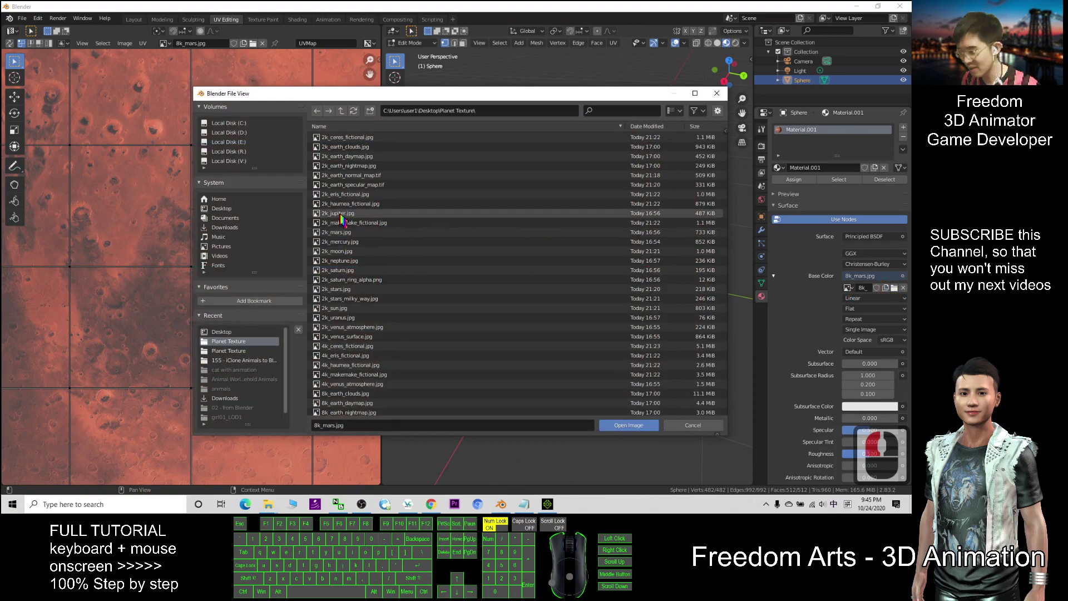
{"action": "double_click", "coordinate": [340, 213]}
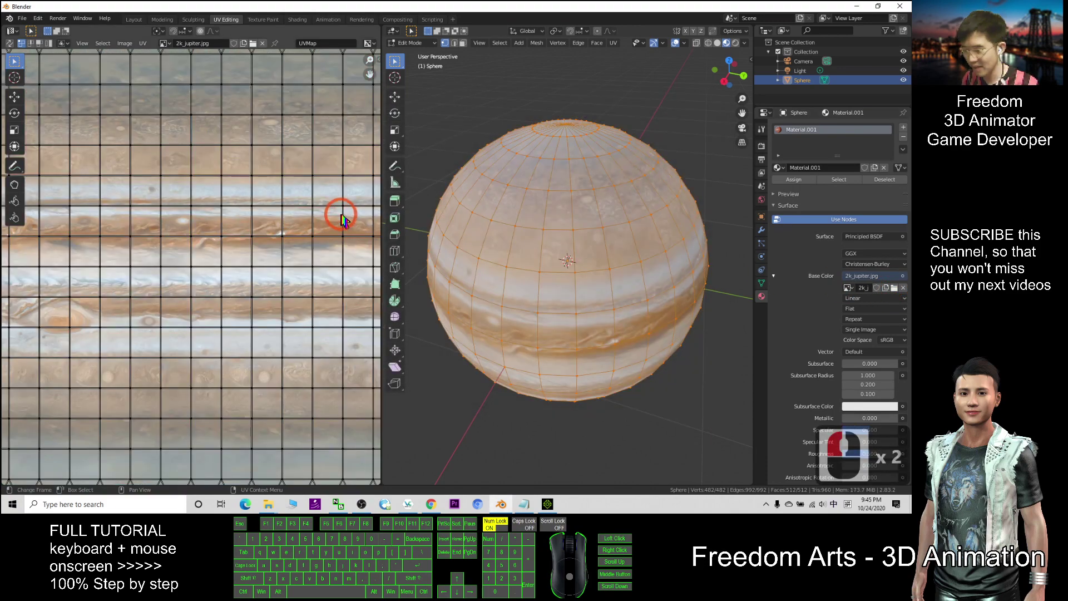
{"action": "middle_click_drag", "start_coordinate": [732, 321], "coordinate": [595, 242]}
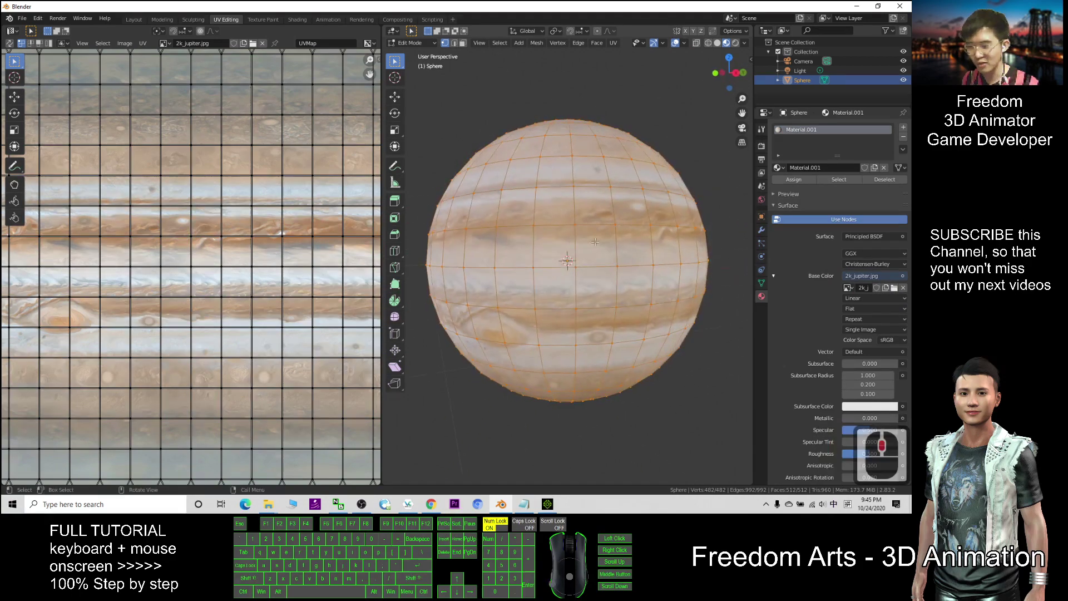
{"action": "left_click", "coordinate": [134, 19]}
{"action": "scroll", "coordinate": [516, 207], "scroll_direction": "down", "scroll_amount": 6}
{"action": "middle_click_drag", "start_coordinate": [516, 206], "coordinate": [576, 231]}
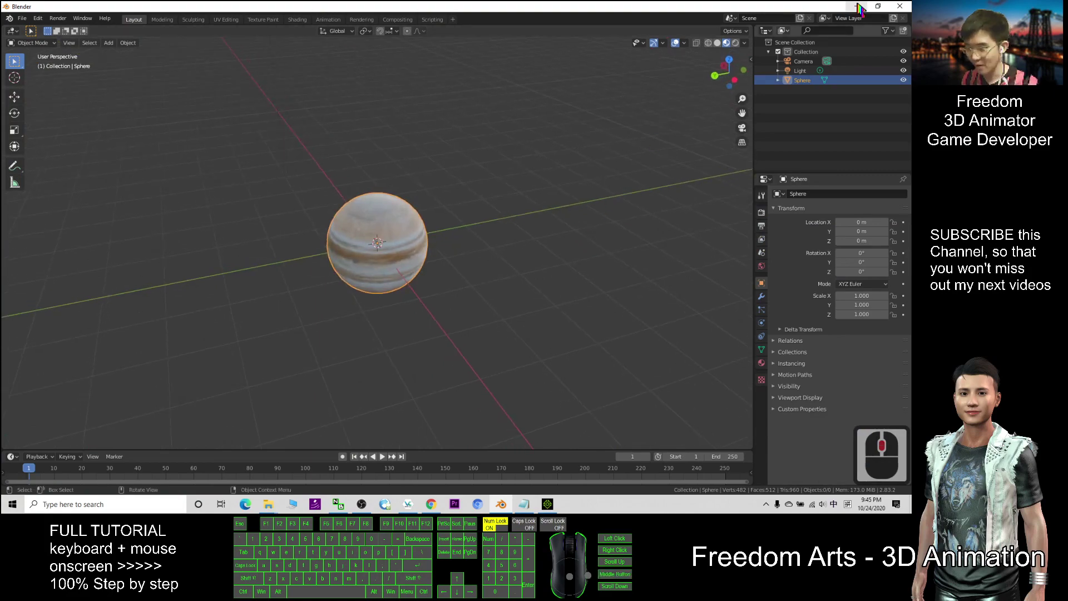
Switch to Chrome and look through the planet and fictional texture downloads on the Solar System Scope page
{"action": "left_click", "coordinate": [431, 503]}
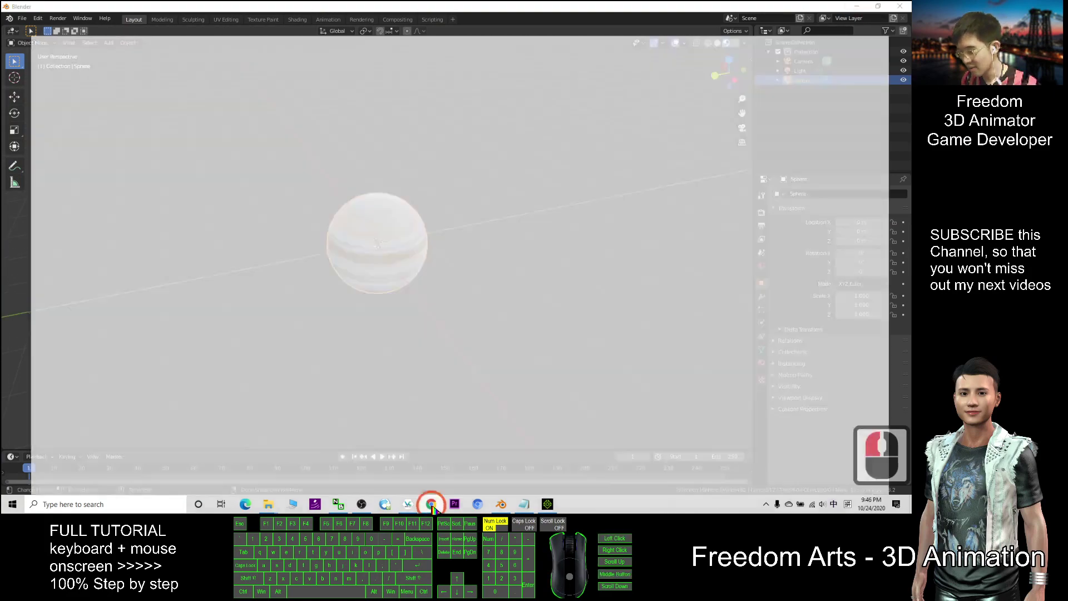
{"action": "scroll", "coordinate": [556, 334], "scroll_direction": "down", "scroll_amount": 9}
{"action": "scroll", "coordinate": [596, 337], "scroll_direction": "up", "scroll_amount": 20}
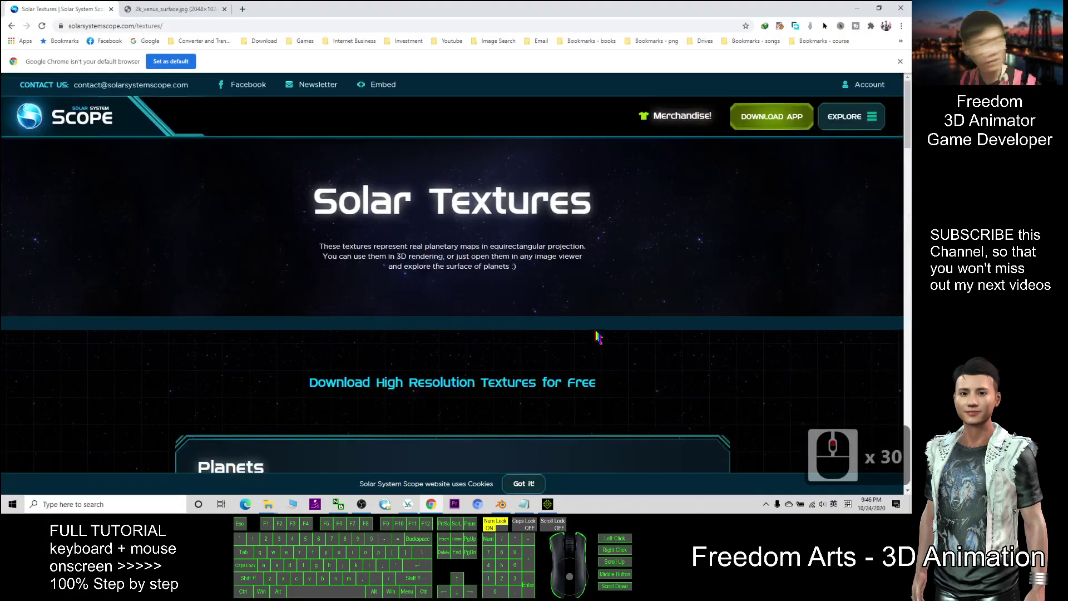
{"action": "scroll", "coordinate": [498, 261], "scroll_direction": "down", "scroll_amount": 7}
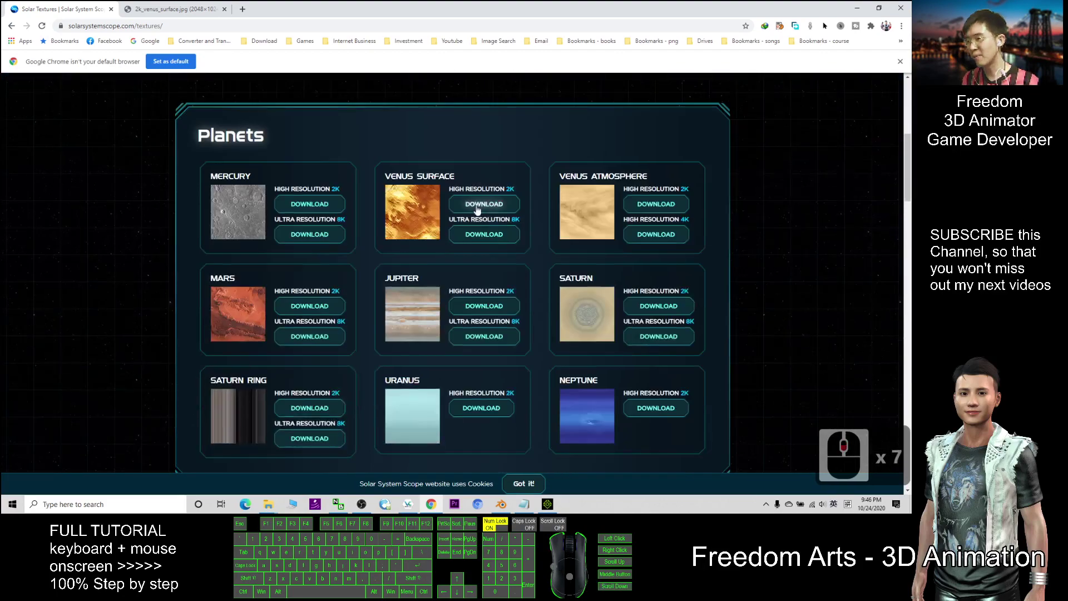
{"action": "scroll", "coordinate": [498, 261], "scroll_direction": "up", "scroll_amount": 8}
{"action": "scroll", "coordinate": [498, 261], "scroll_direction": "down", "scroll_amount": 2}
{"action": "scroll", "coordinate": [543, 315], "scroll_direction": "down", "scroll_amount": 20}
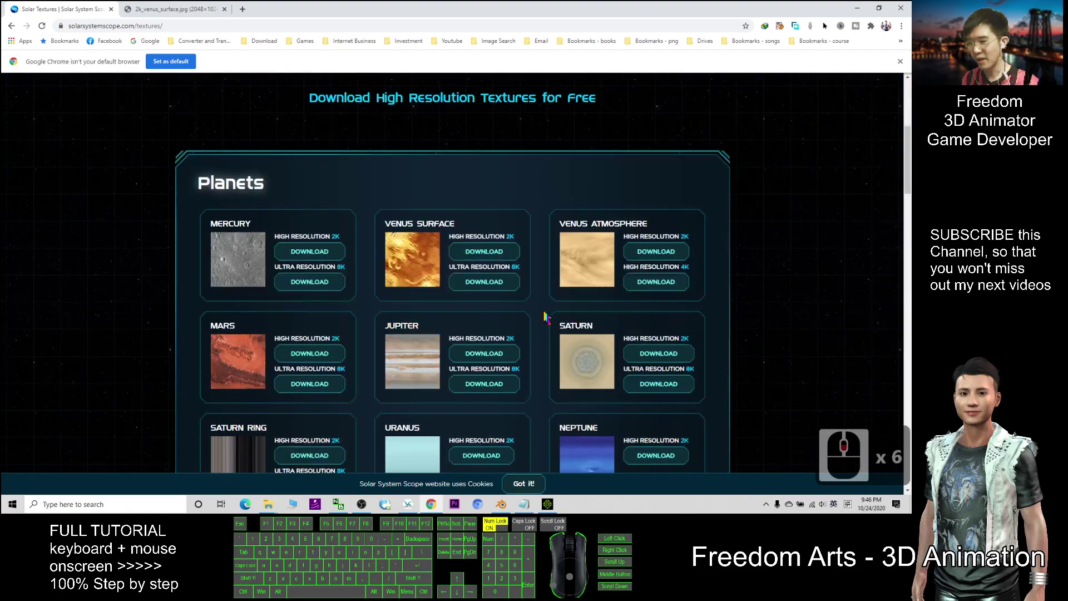
{"action": "scroll", "coordinate": [544, 315], "scroll_direction": "down", "scroll_amount": 1}
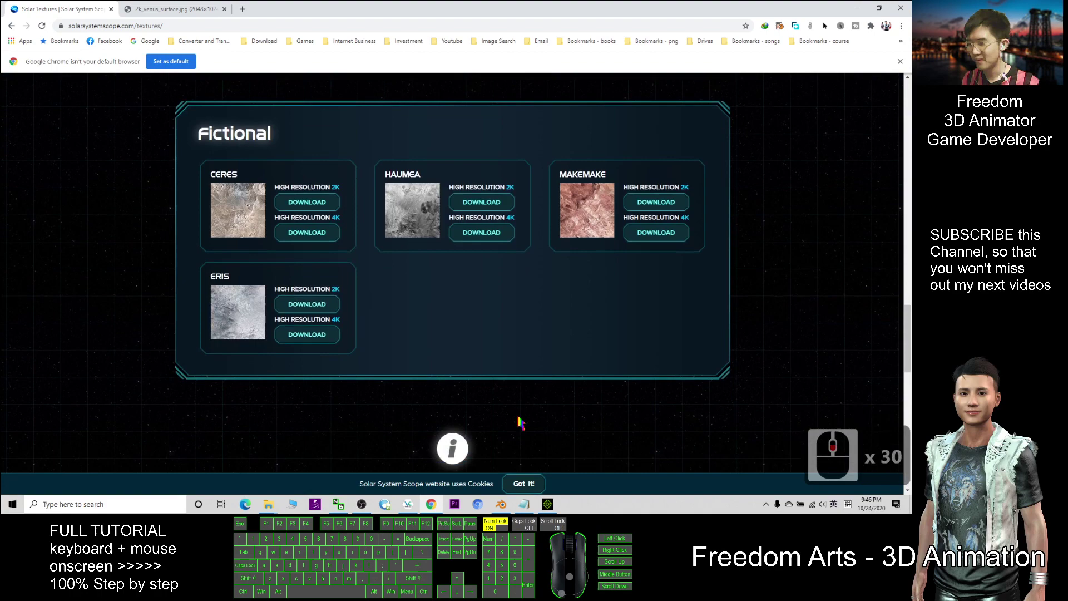
Switch back to Blender and examine the Jupiter-textured sphere from another angle and up close
{"action": "left_click", "coordinate": [504, 506]}
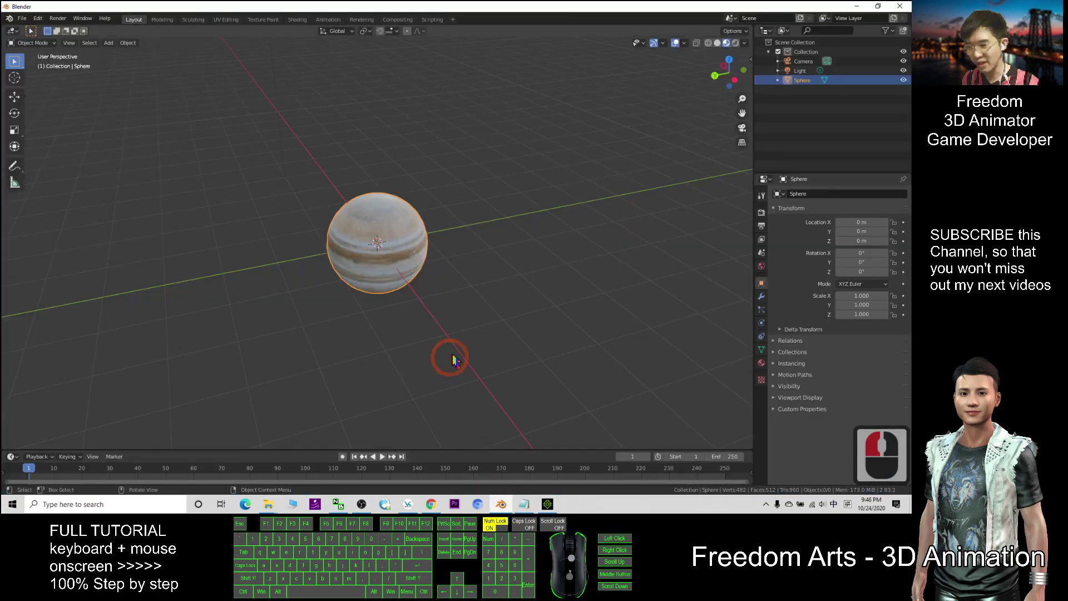
{"action": "scroll", "coordinate": [453, 358], "scroll_direction": "up", "scroll_amount": 9}
{"action": "scroll", "coordinate": [462, 351], "scroll_direction": "down", "scroll_amount": 3}
{"action": "middle_click_drag", "start_coordinate": [529, 365], "coordinate": [511, 360]}
{"action": "scroll", "coordinate": [513, 365], "scroll_direction": "up", "scroll_amount": 2}
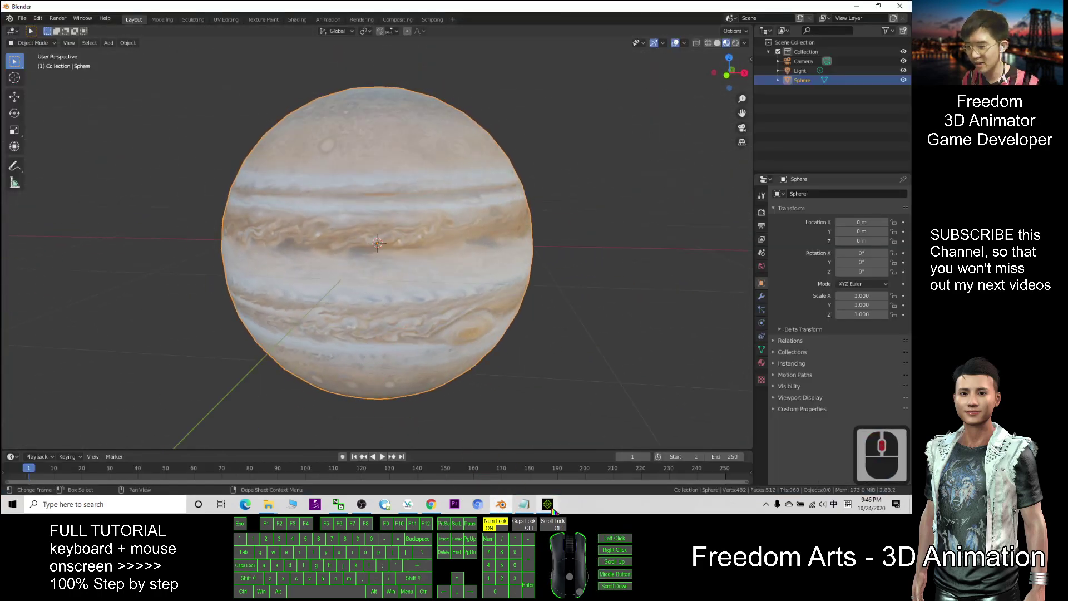
Switch to iClone, maximize its window and examine the moon, Earth and Mars arrangement from several angles
{"action": "left_click", "coordinate": [547, 503]}
{"action": "left_click", "coordinate": [880, 13]}
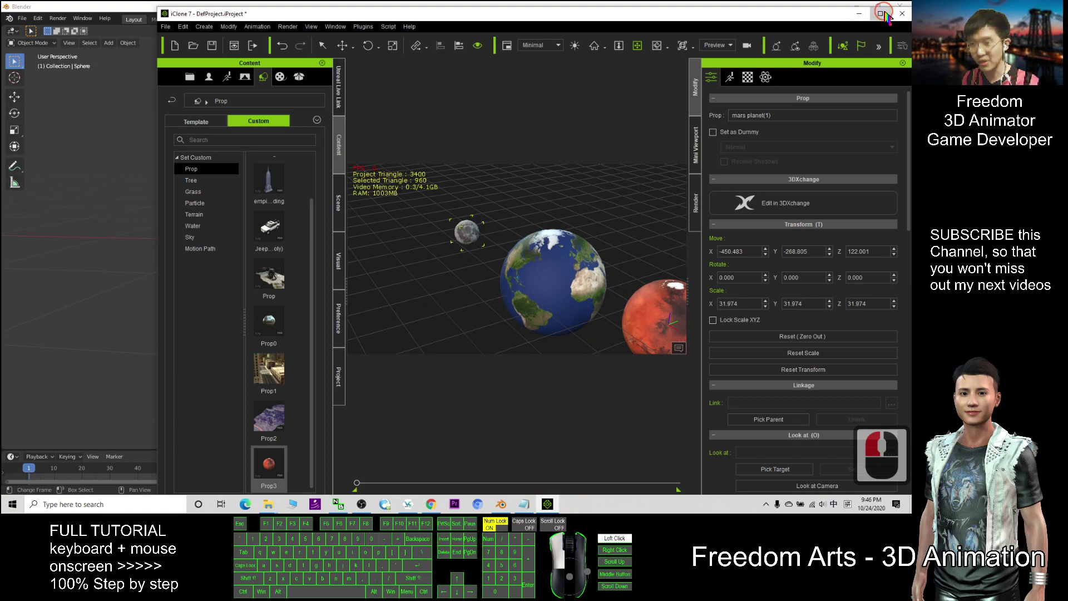
{"action": "scroll", "coordinate": [580, 247], "scroll_direction": "down", "scroll_amount": 3}
{"action": "key", "text": "x"}
{"action": "left_click_drag", "start_coordinate": [582, 259], "coordinate": [344, 240]}
{"action": "key", "text": "c"}
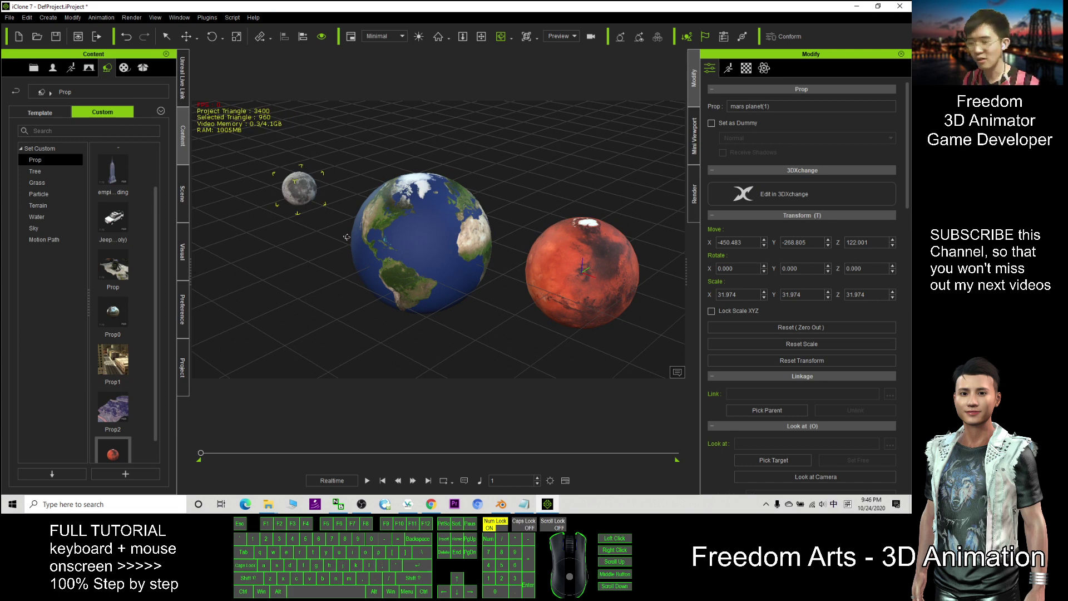
{"action": "left_click_drag", "start_coordinate": [346, 237], "coordinate": [453, 241]}
{"action": "key", "text": "x"}
{"action": "left_click_drag", "start_coordinate": [384, 242], "coordinate": [465, 264]}
{"action": "key", "text": "c"}
{"action": "key", "text": "x"}
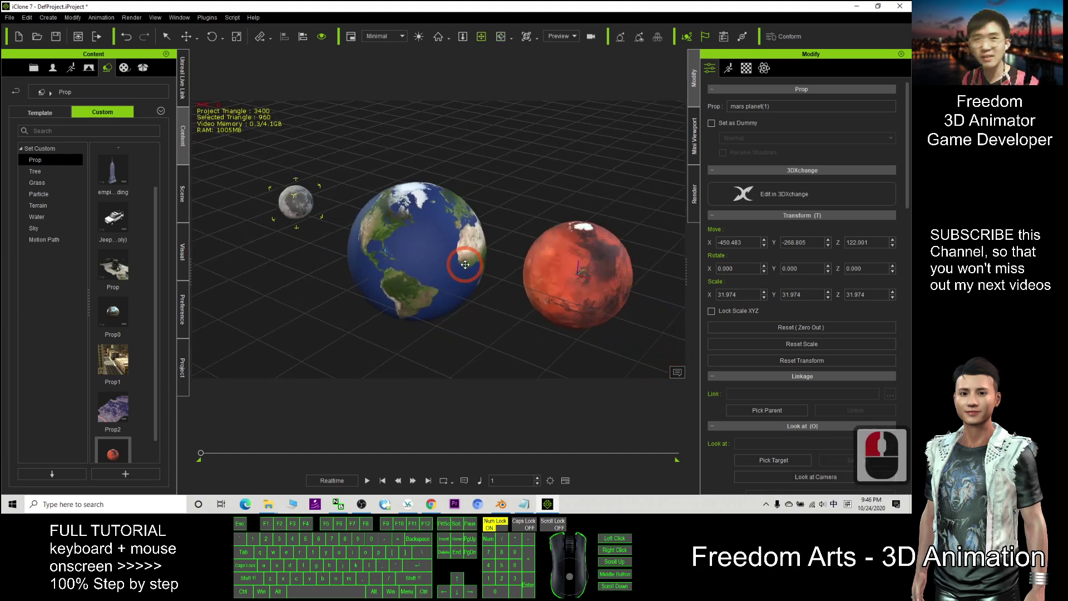
{"action": "mouse_move", "coordinate": [545, 264]}
{"action": "left_mouse_down"}
{"action": "mouse_move", "coordinate": [361, 273]}
{"action": "mouse_move", "coordinate": [553, 246]}
{"action": "left_mouse_up"}
{"action": "key", "text": "x"}
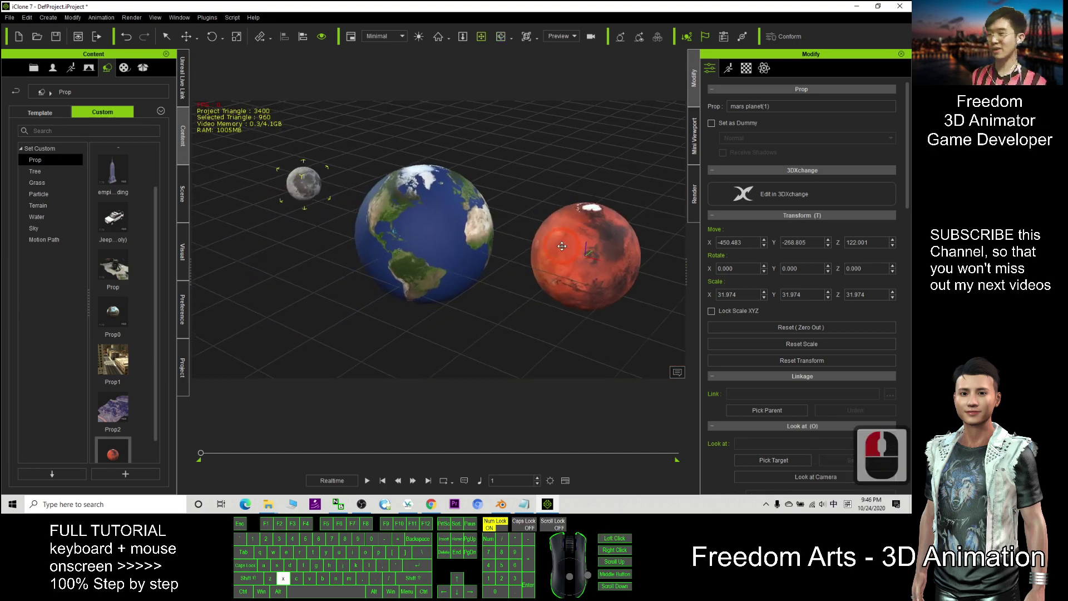
{"action": "key", "text": "c"}
Move the original Mars planet farther away from Earth, to about X 165 and Y 56
{"action": "scroll", "coordinate": [563, 244], "scroll_direction": "down", "scroll_amount": 10}
{"action": "scroll", "coordinate": [563, 243], "scroll_direction": "down", "scroll_amount": 20}
{"action": "left_click", "coordinate": [547, 267]}
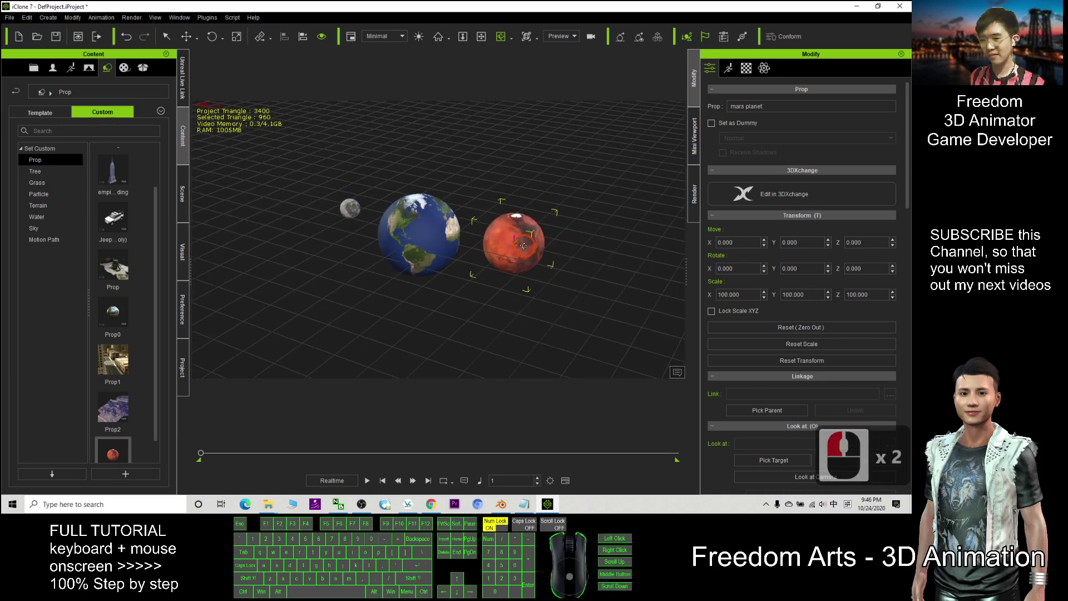
{"action": "key", "text": "w"}
{"action": "left_click_drag", "start_coordinate": [538, 242], "coordinate": [592, 247]}
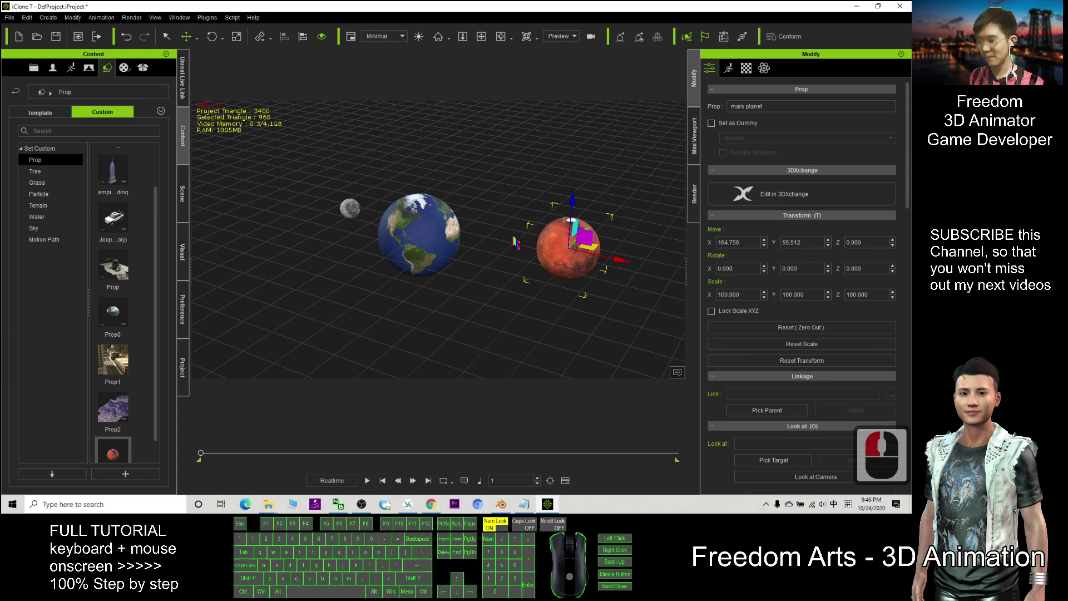